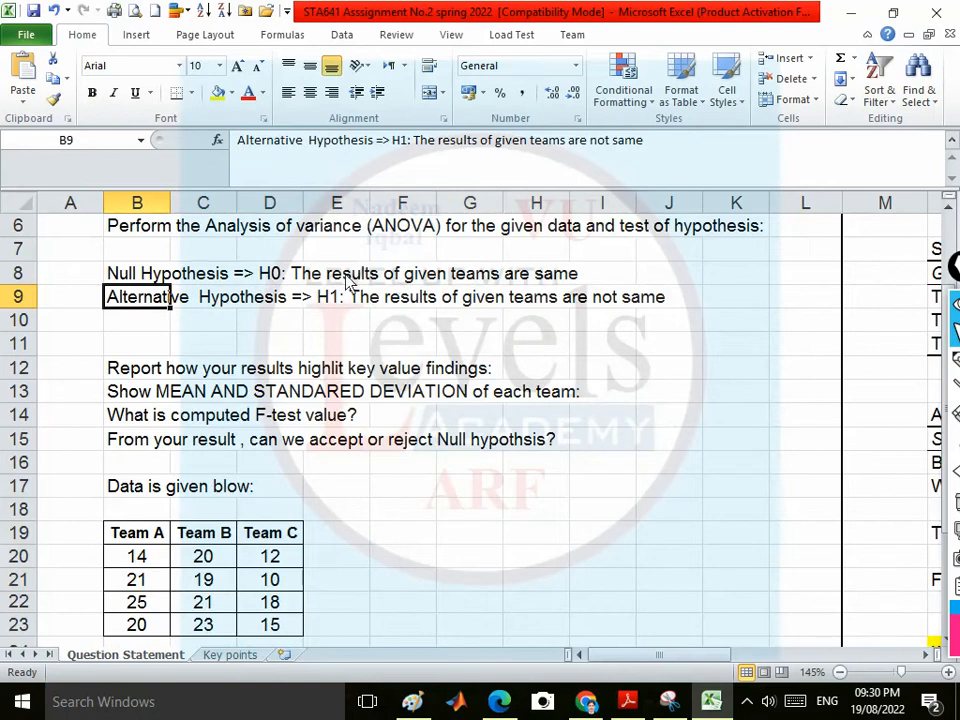
# - Review the null and alternative hypotheses, the mean and standard deviation requirement, and the team data table in the question statement
pyautogui.moveTo(349, 274); pyautogui.dragTo(521, 274)
pyautogui.click(230, 304)
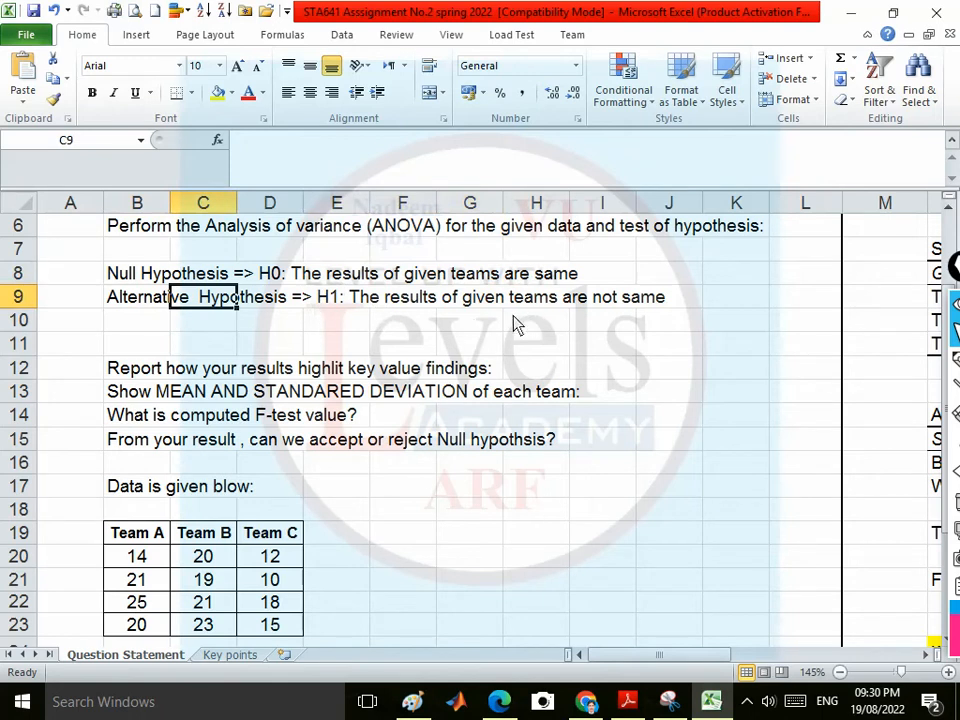
pyautogui.click(344, 305)
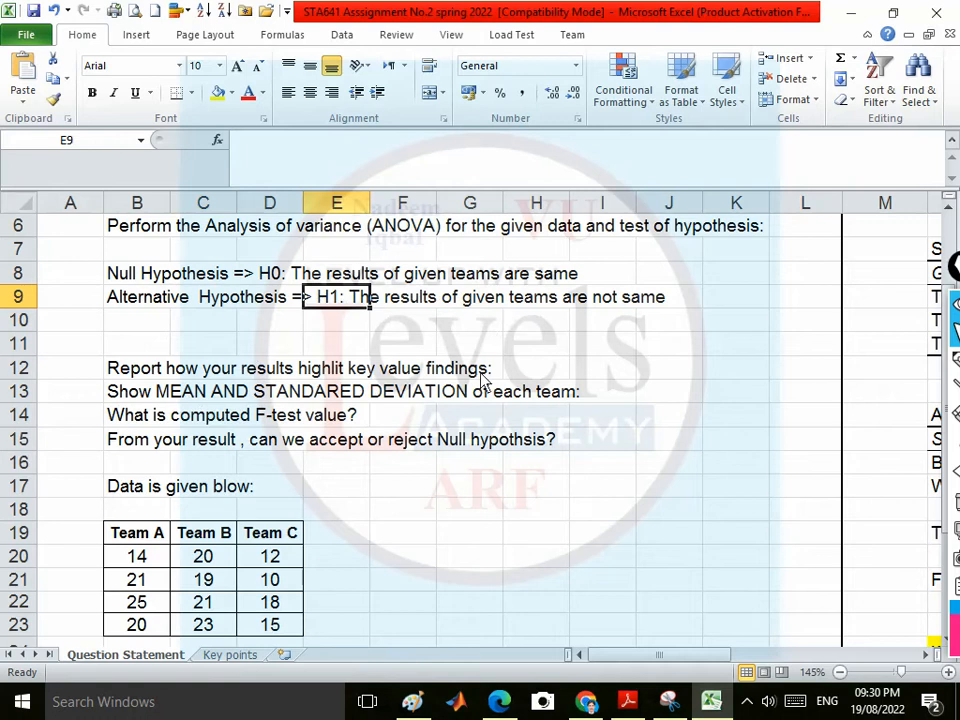
pyautogui.moveTo(181, 397); pyautogui.dragTo(446, 399)
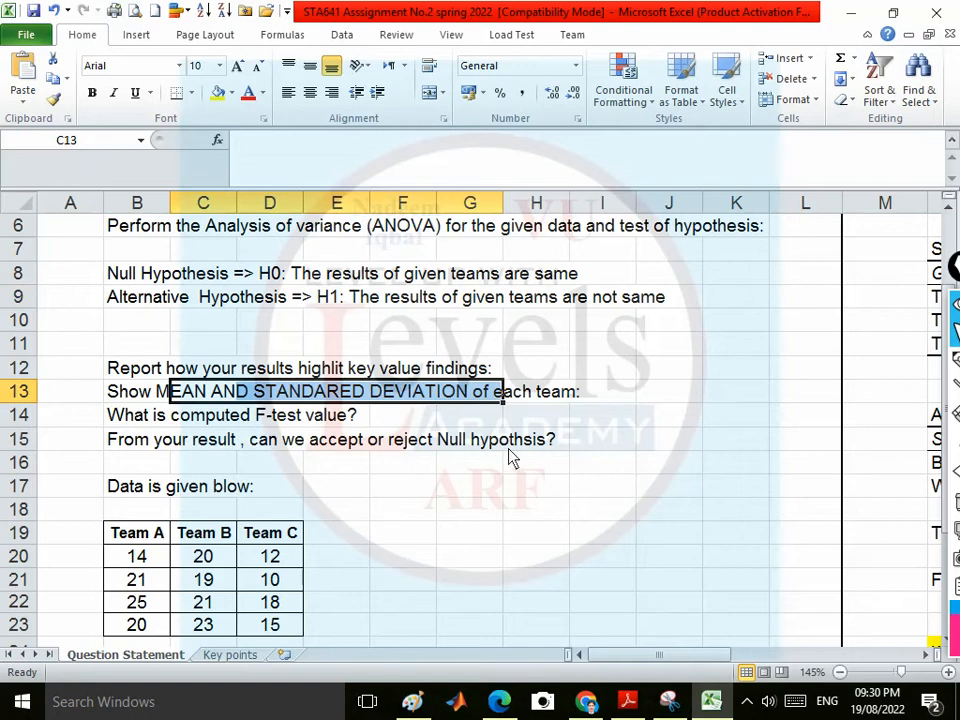
pyautogui.scroll(-2, 510, 456)
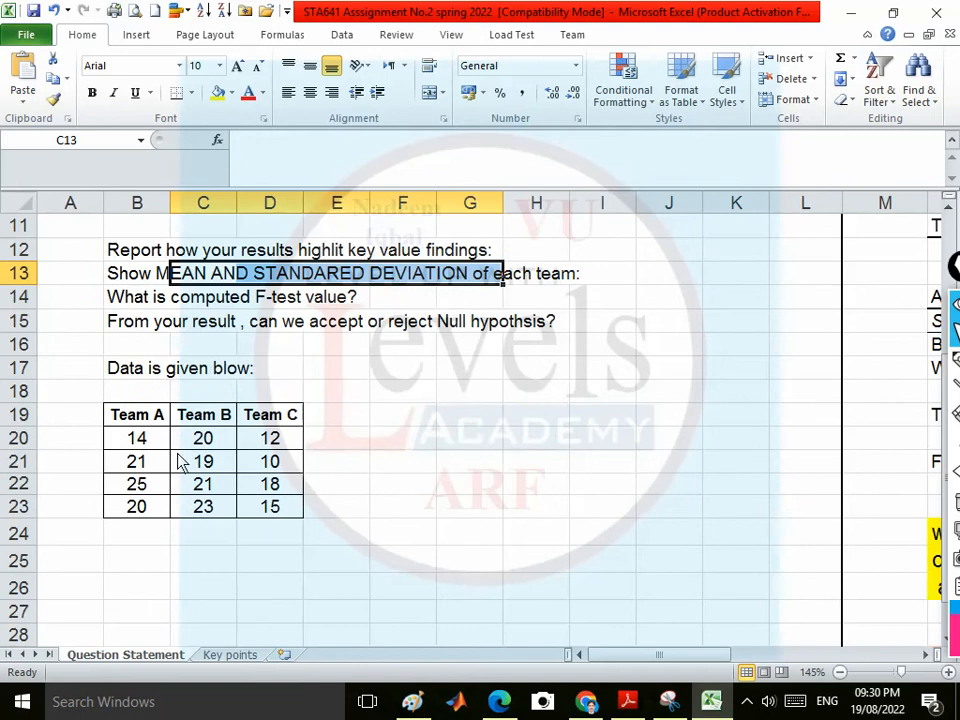
pyautogui.moveTo(115, 420); pyautogui.dragTo(252, 508)
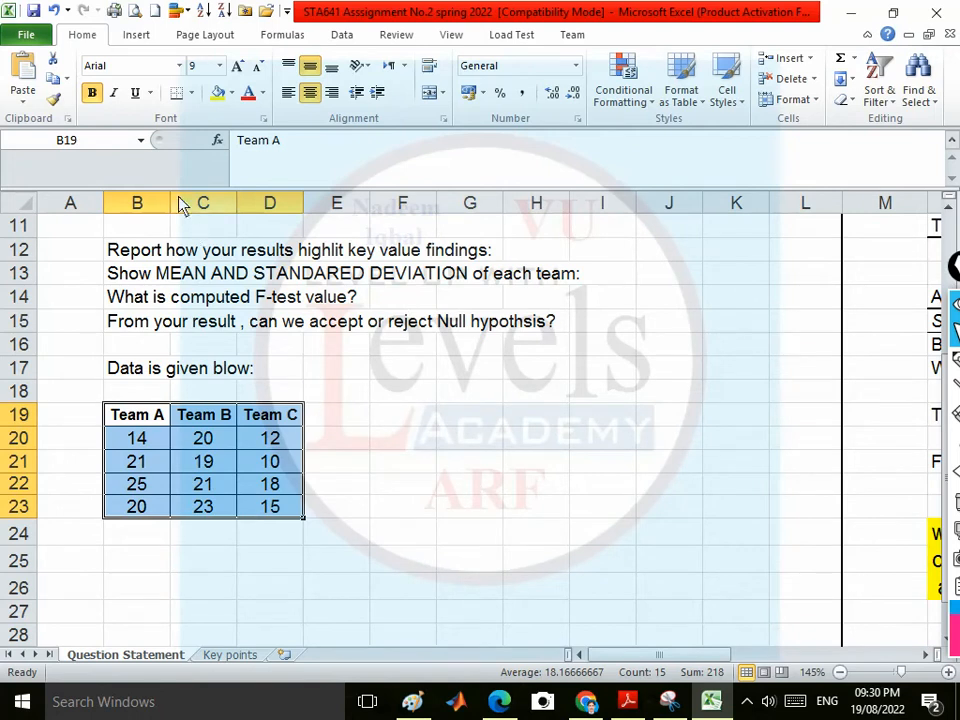
# - Disable the Analysis ToolPak add-in and check the data analysis commands
pyautogui.click(338, 40)
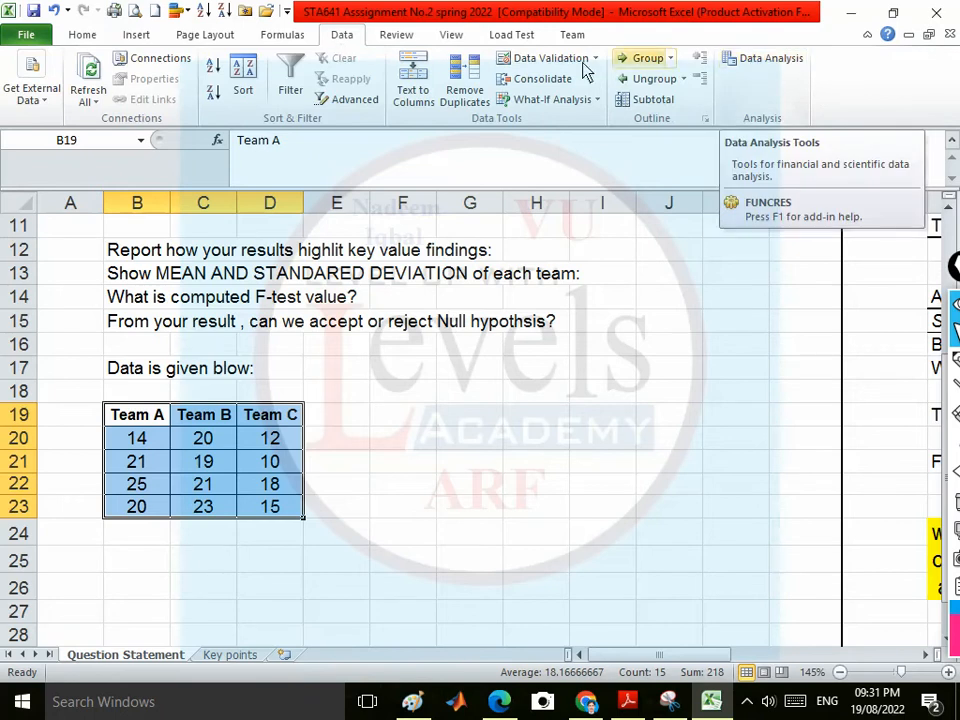
pyautogui.click(83, 36)
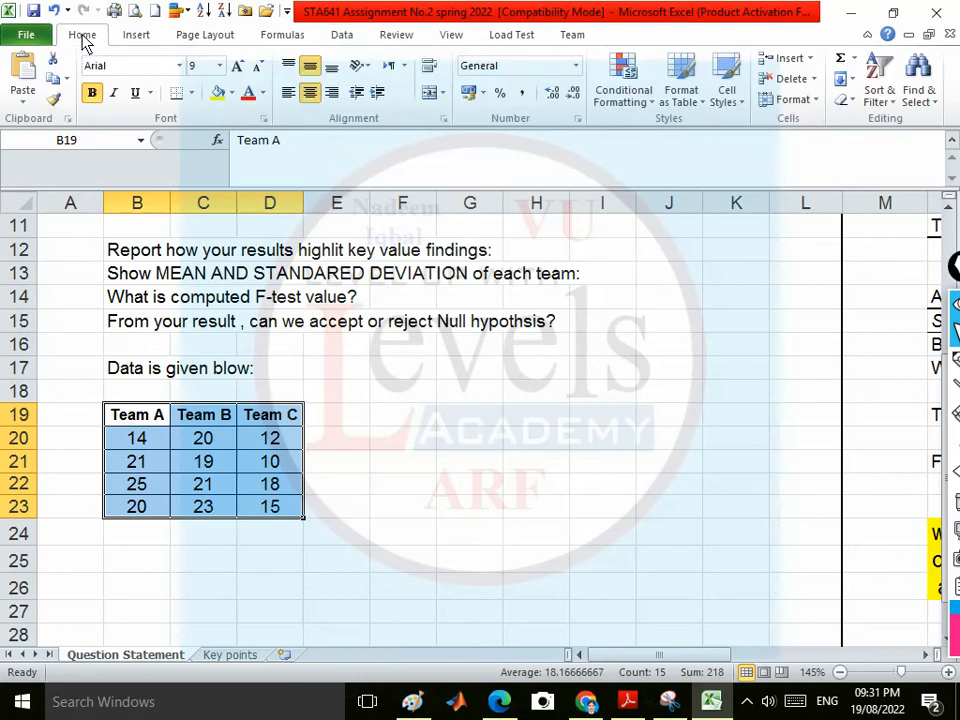
pyautogui.click(27, 30)
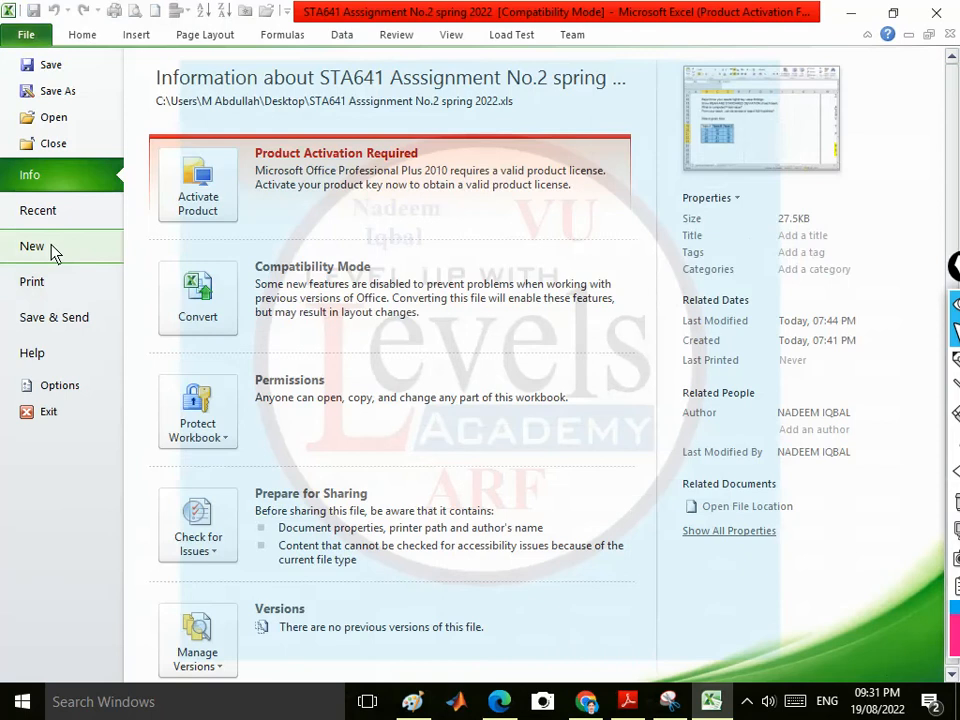
pyautogui.click(58, 398)
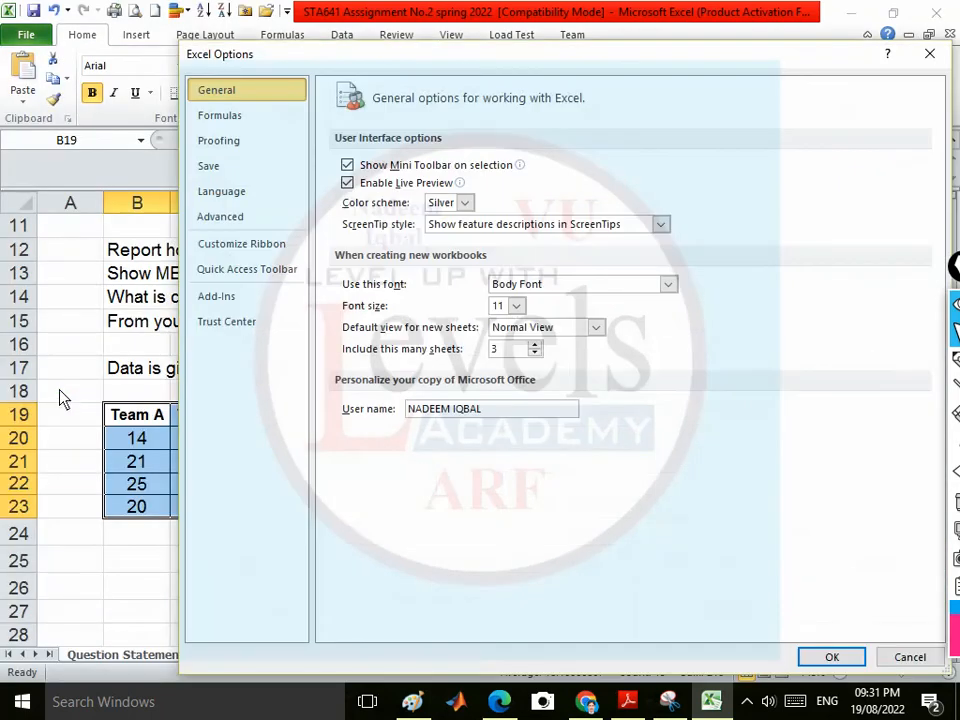
pyautogui.click(208, 302)
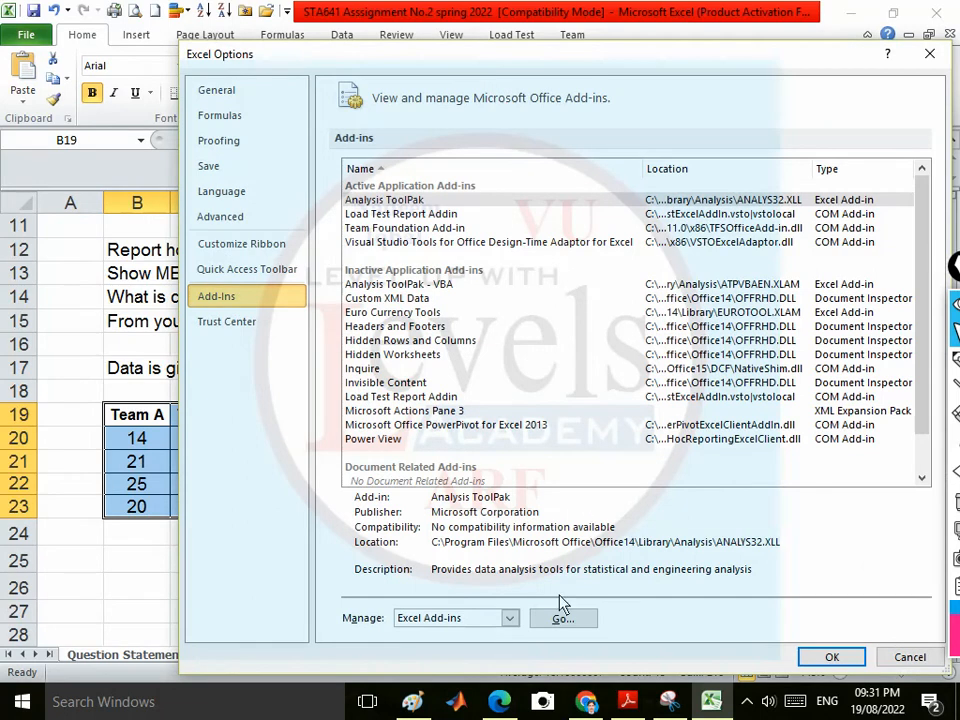
pyautogui.click(563, 621)
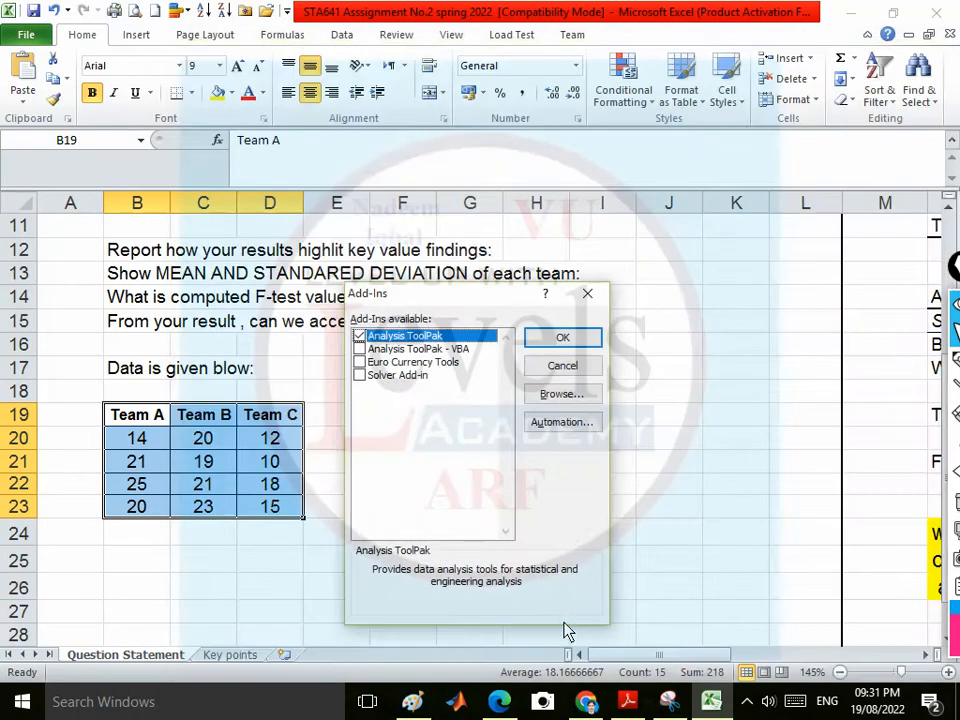
pyautogui.click(360, 337)
pyautogui.click(561, 338)
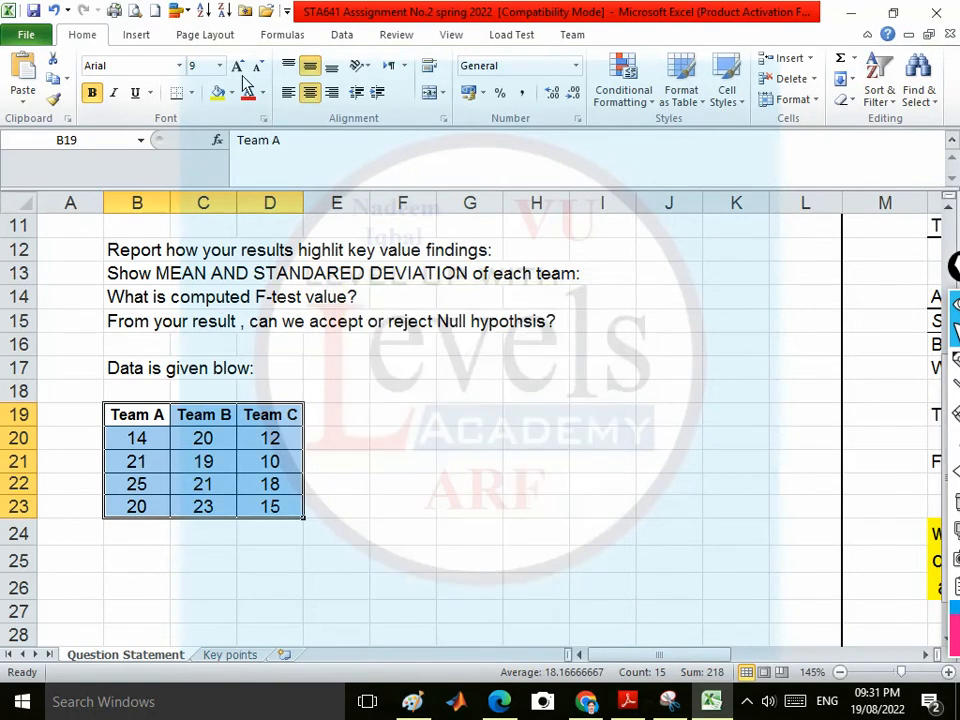
pyautogui.click(342, 35)
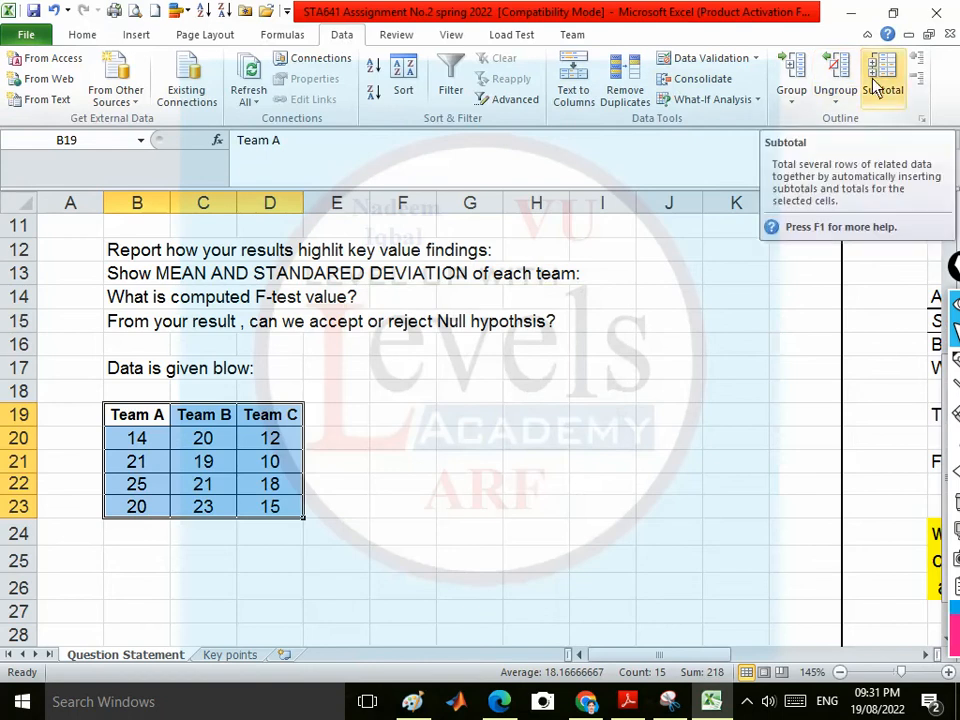
# - Enable the Analysis ToolPak add-in through the Excel add-ins manager
pyautogui.click(26, 34)
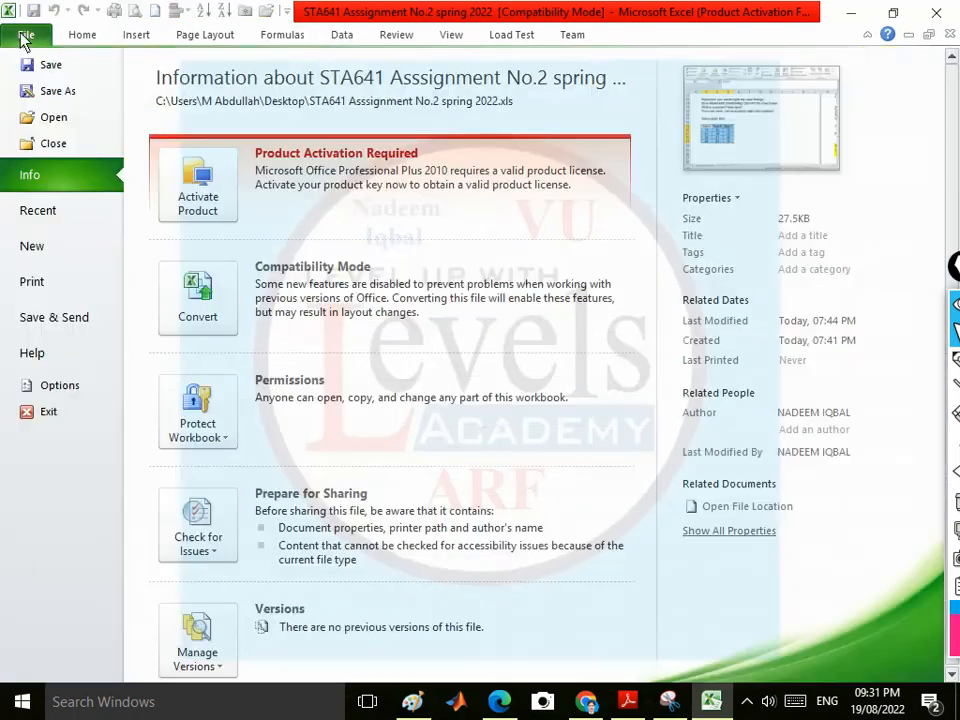
pyautogui.click(68, 390)
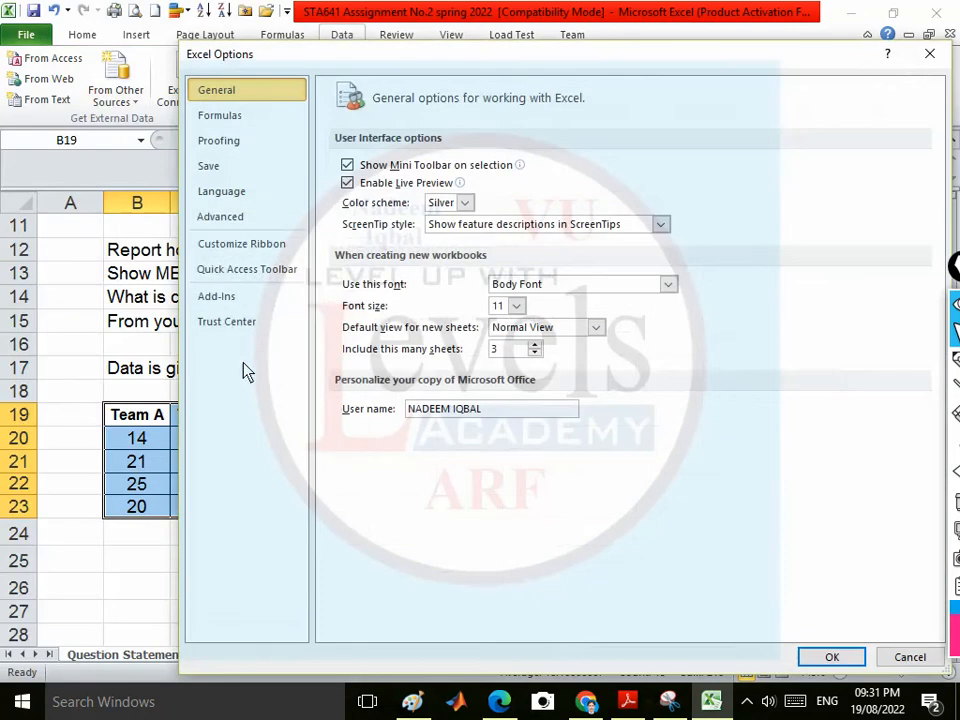
pyautogui.click(216, 298)
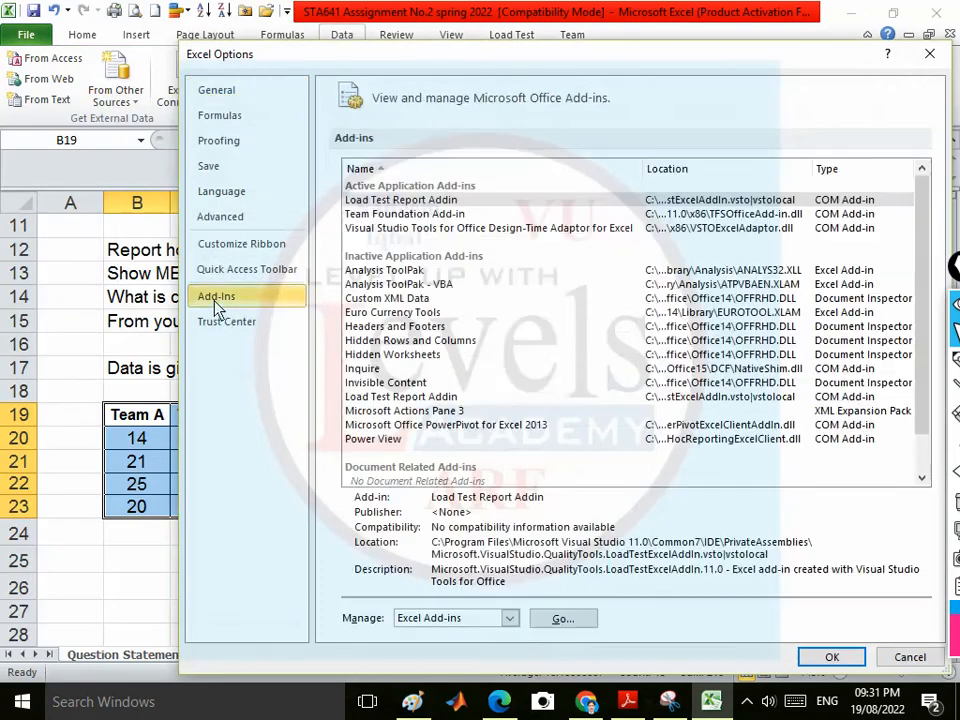
pyautogui.click(575, 620)
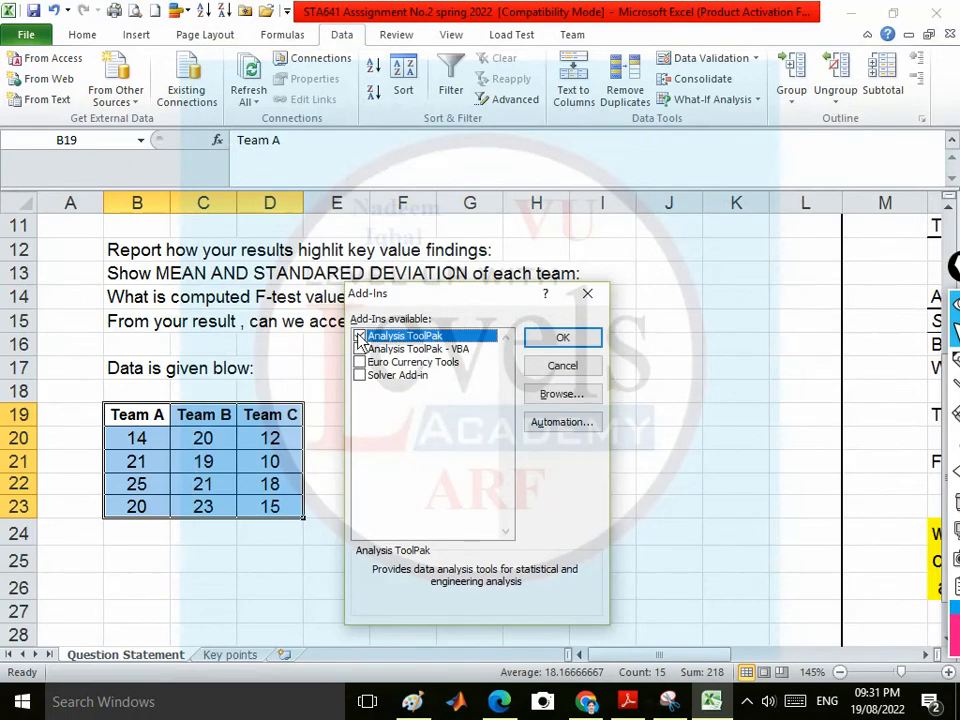
pyautogui.click(360, 338)
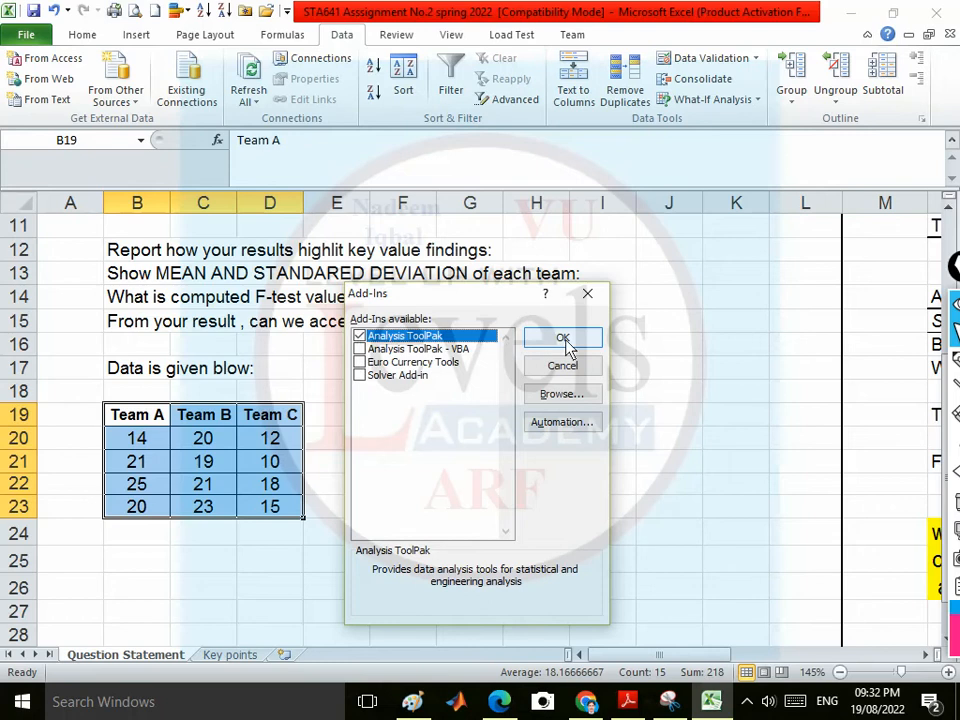
pyautogui.click(360, 338)
pyautogui.click(360, 339)
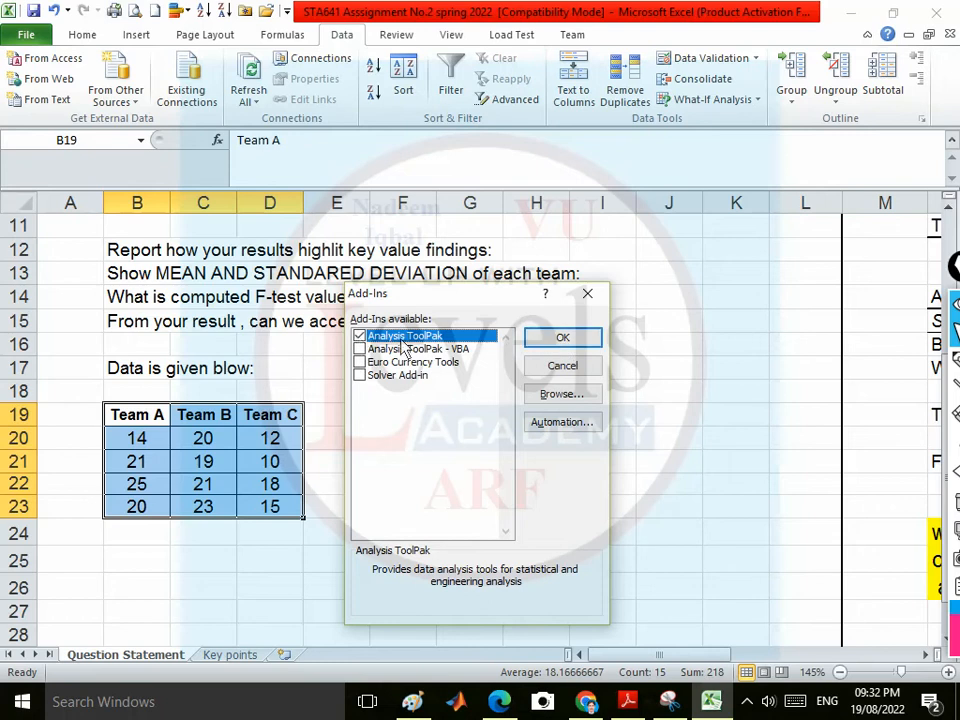
pyautogui.click(557, 341)
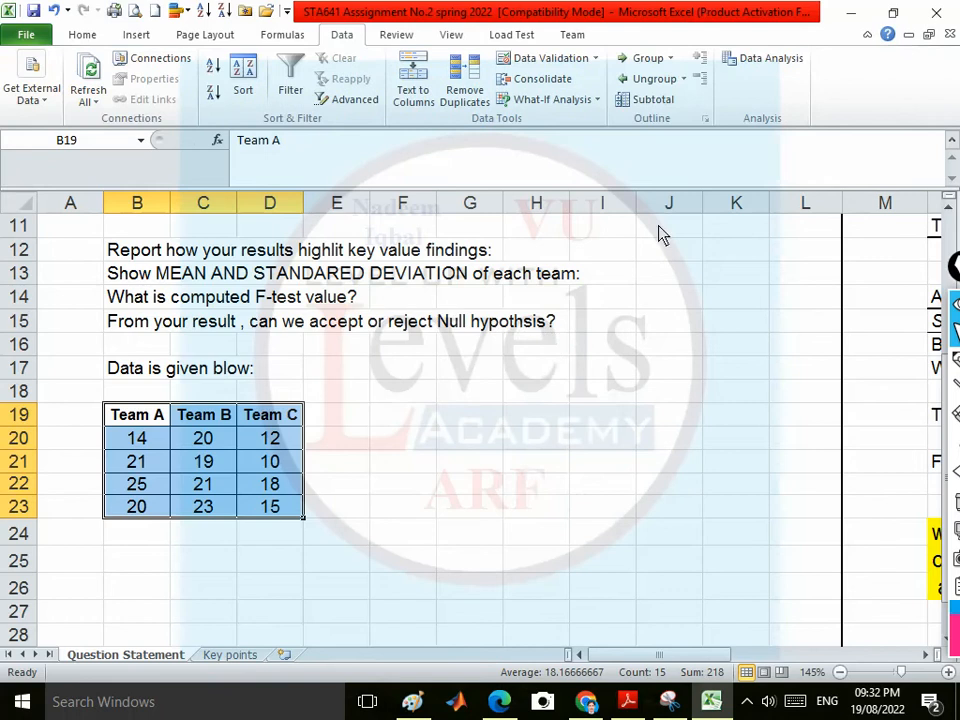
# - Browse the statistical tools offered in the Data Analysis list
pyautogui.click(747, 63)
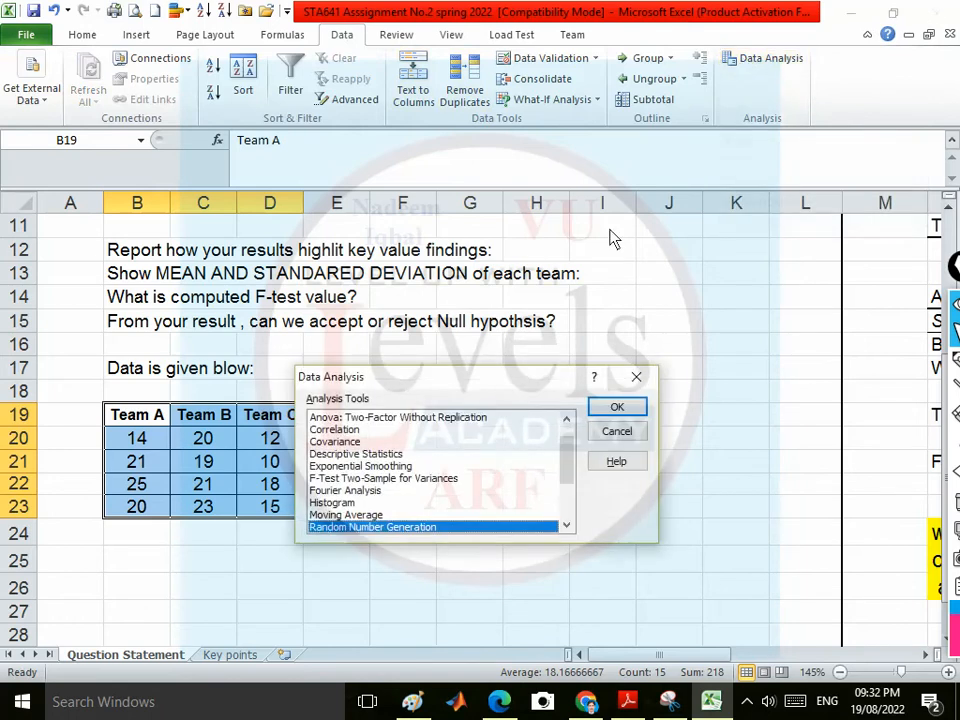
pyautogui.scroll(1, 430, 443)
pyautogui.scroll(-3, 420, 440)
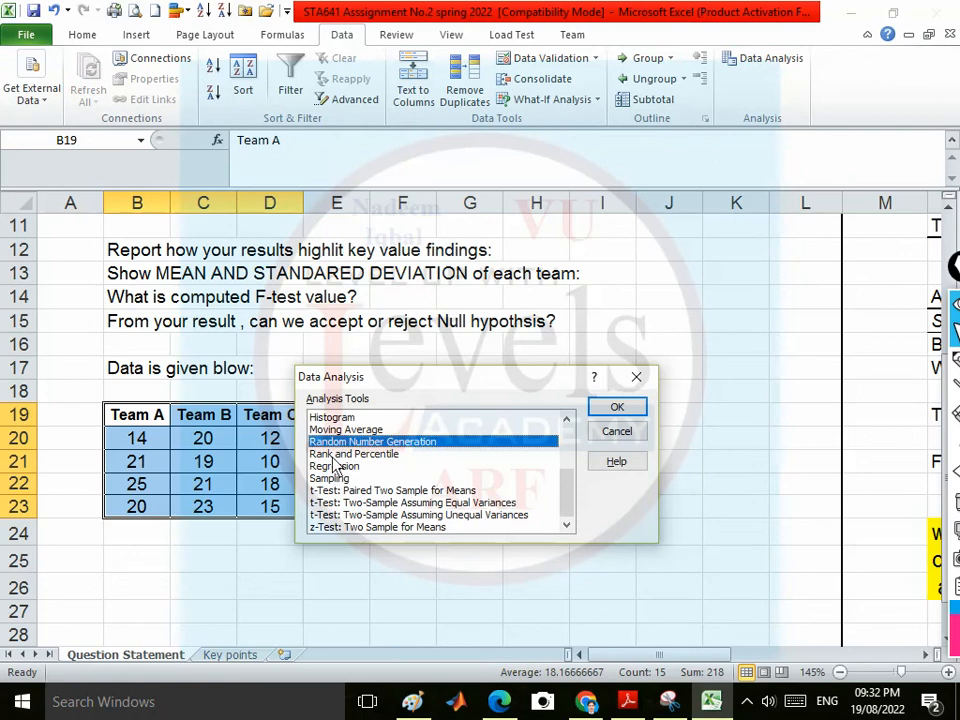
pyautogui.scroll(2, 335, 468)
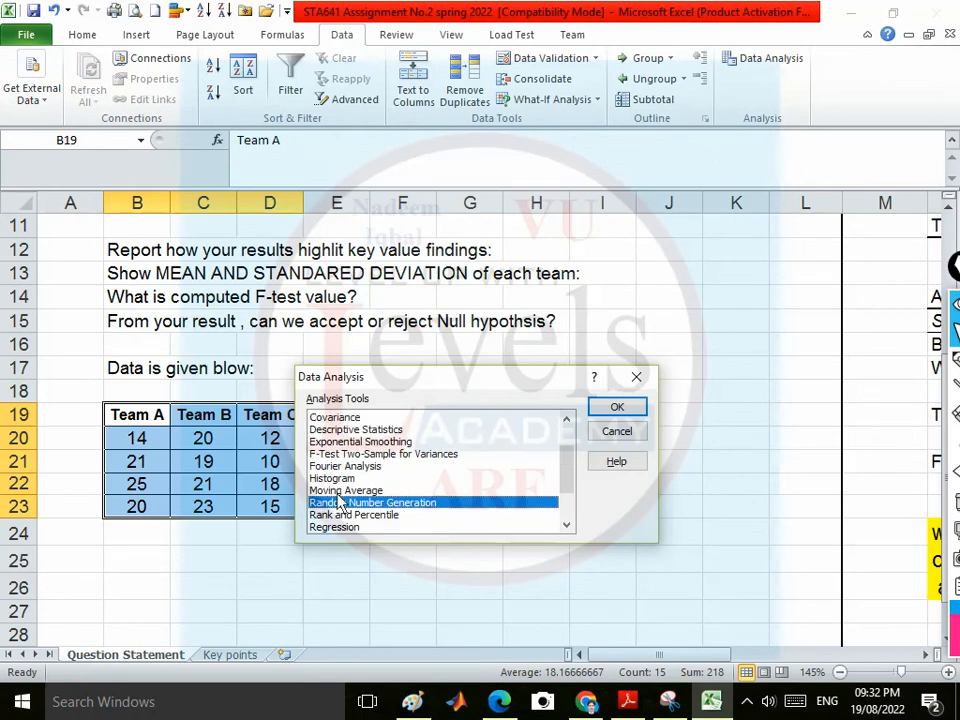
pyautogui.click(336, 480)
pyautogui.click(335, 455)
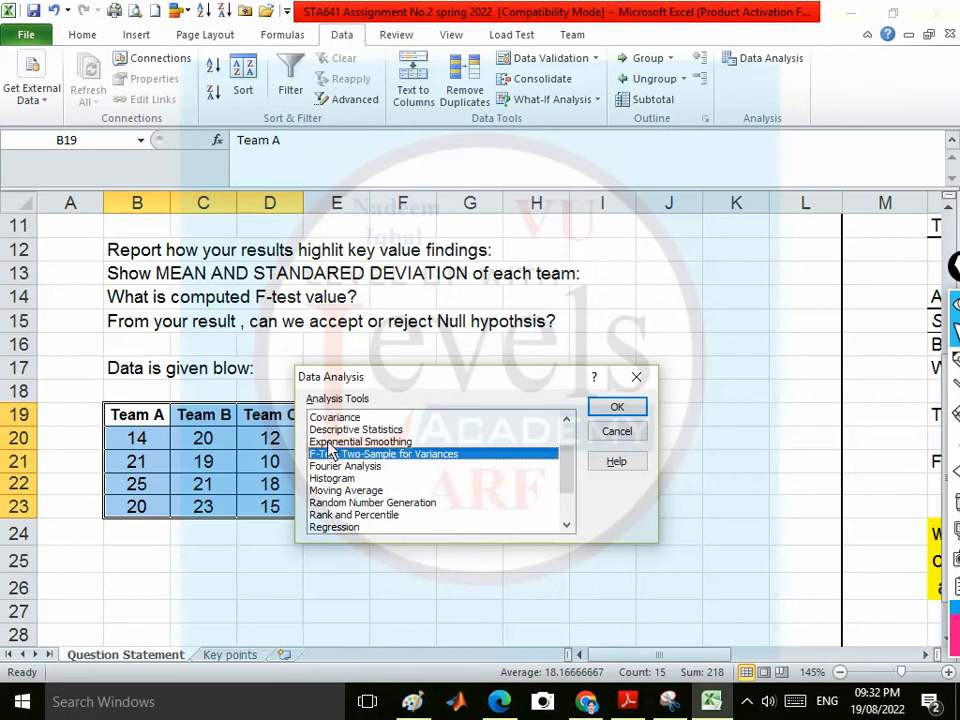
pyautogui.click(333, 442)
pyautogui.click(336, 430)
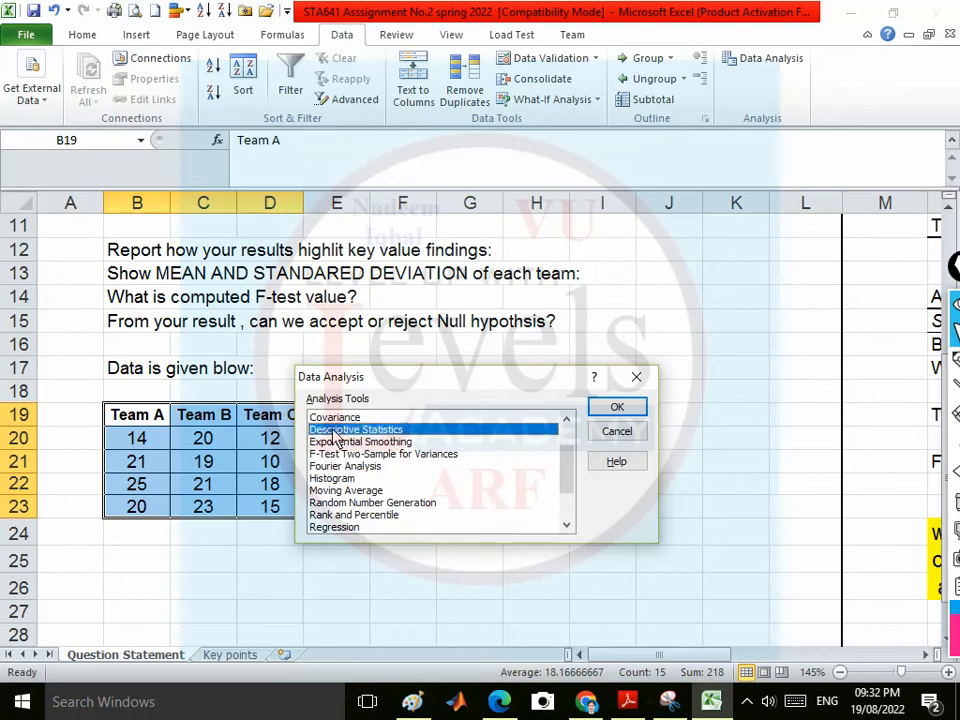
pyautogui.scroll(2, 370, 490)
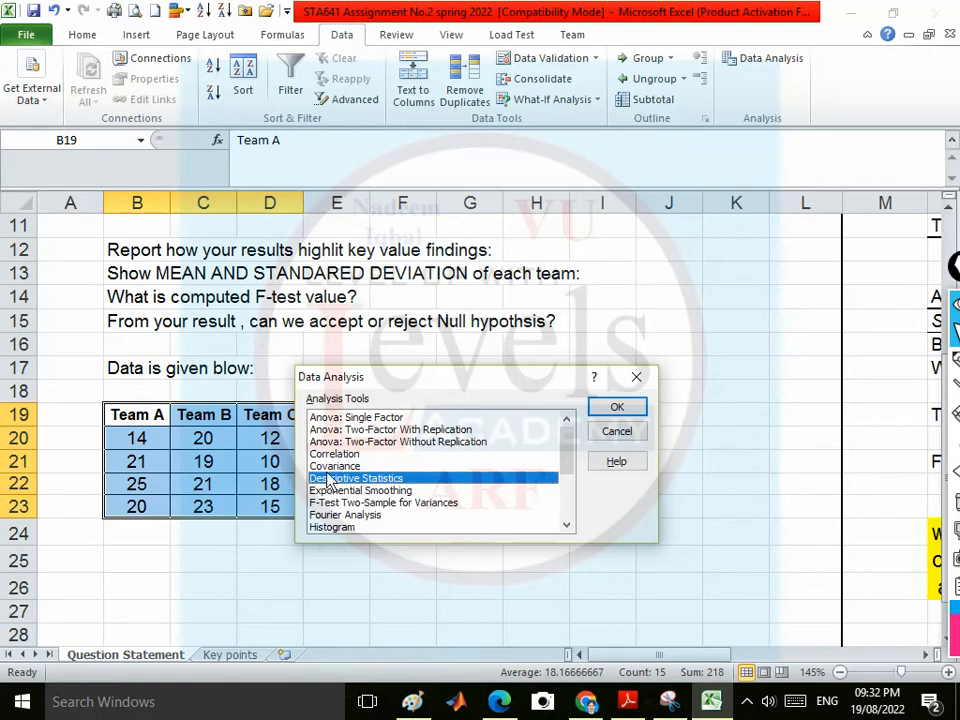
pyautogui.click(332, 467)
pyautogui.click(331, 457)
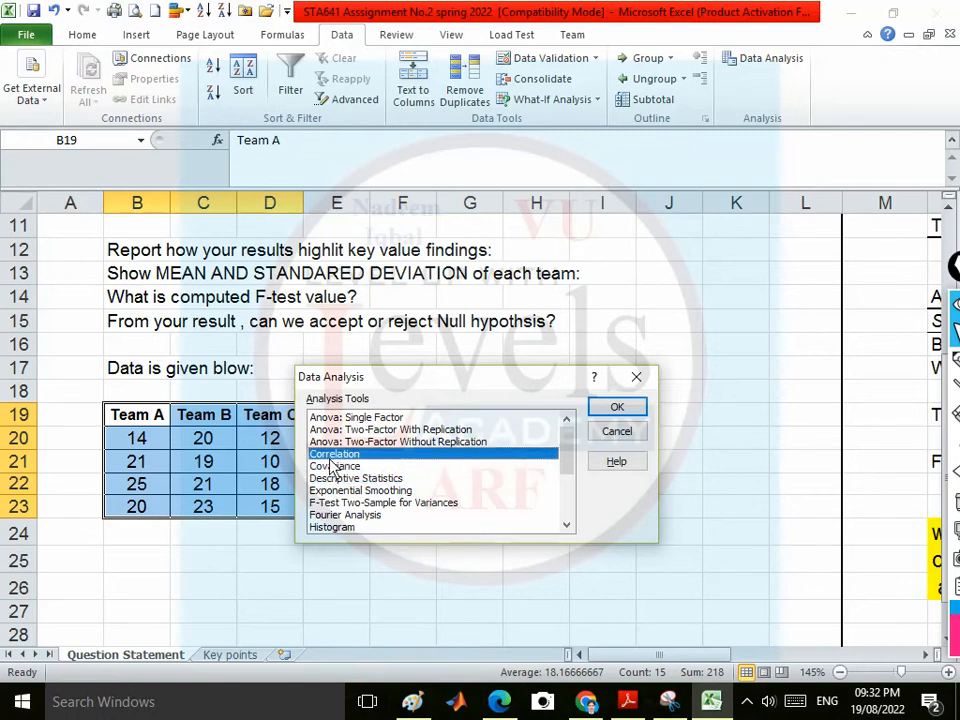
# - Choose the Anova: Single Factor analysis tool and open its settings
pyautogui.click(352, 418)
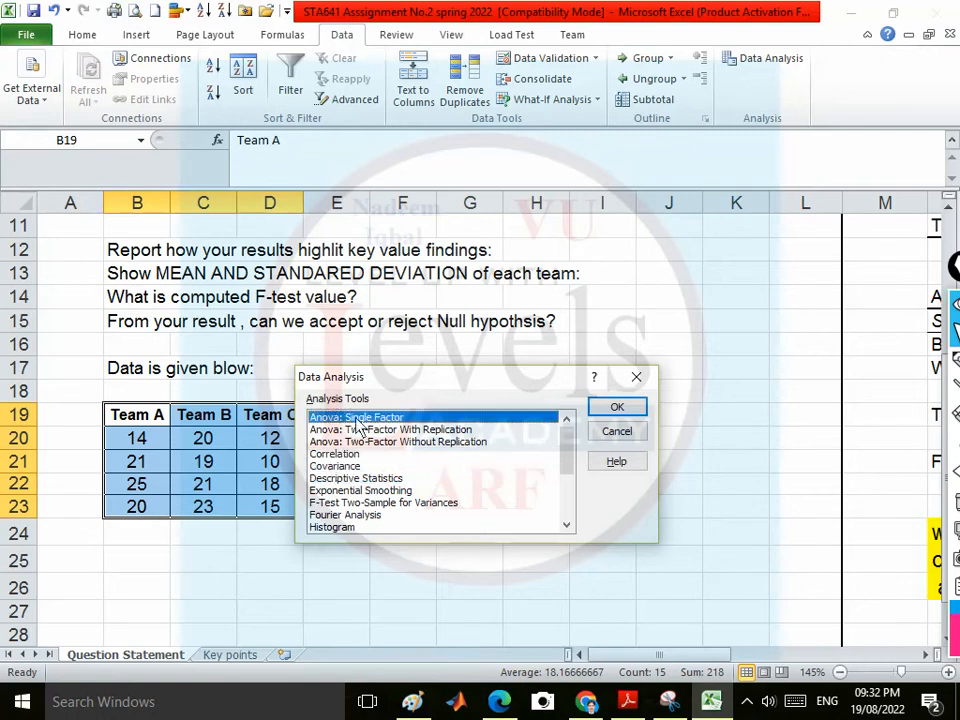
pyautogui.scroll(-3, 368, 480)
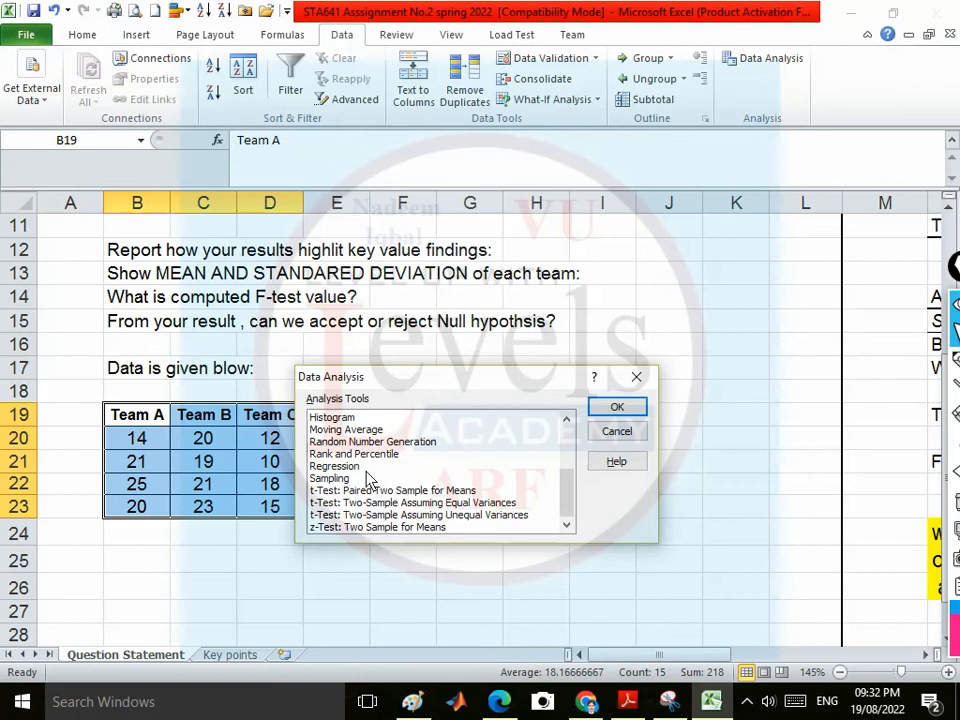
pyautogui.scroll(3, 368, 478)
pyautogui.scroll(-3, 368, 478)
pyautogui.scroll(3, 369, 480)
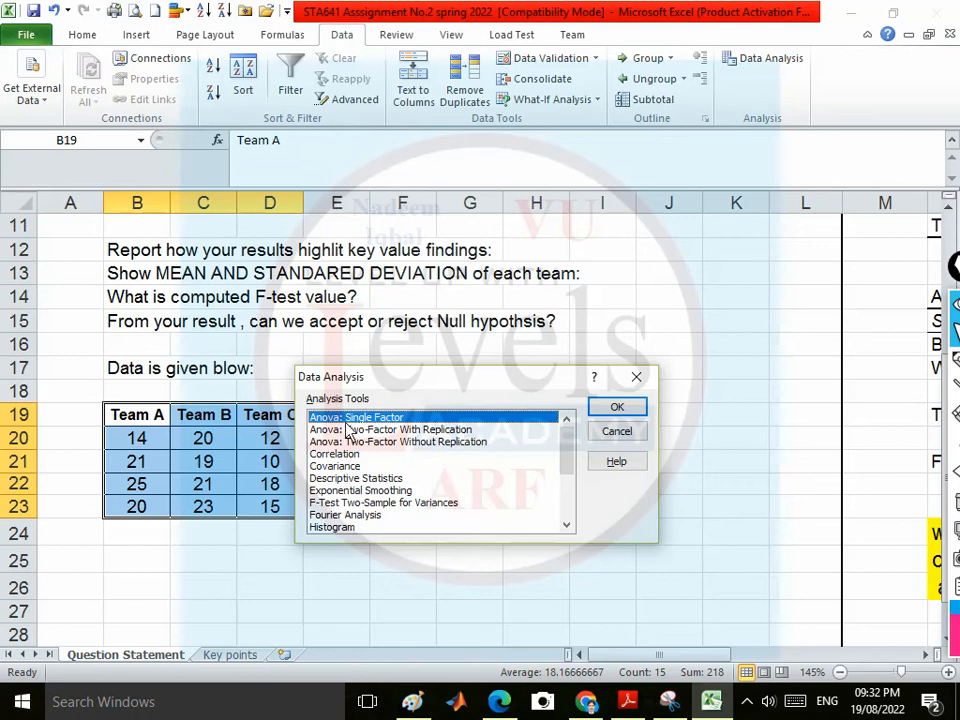
pyautogui.click(606, 413)
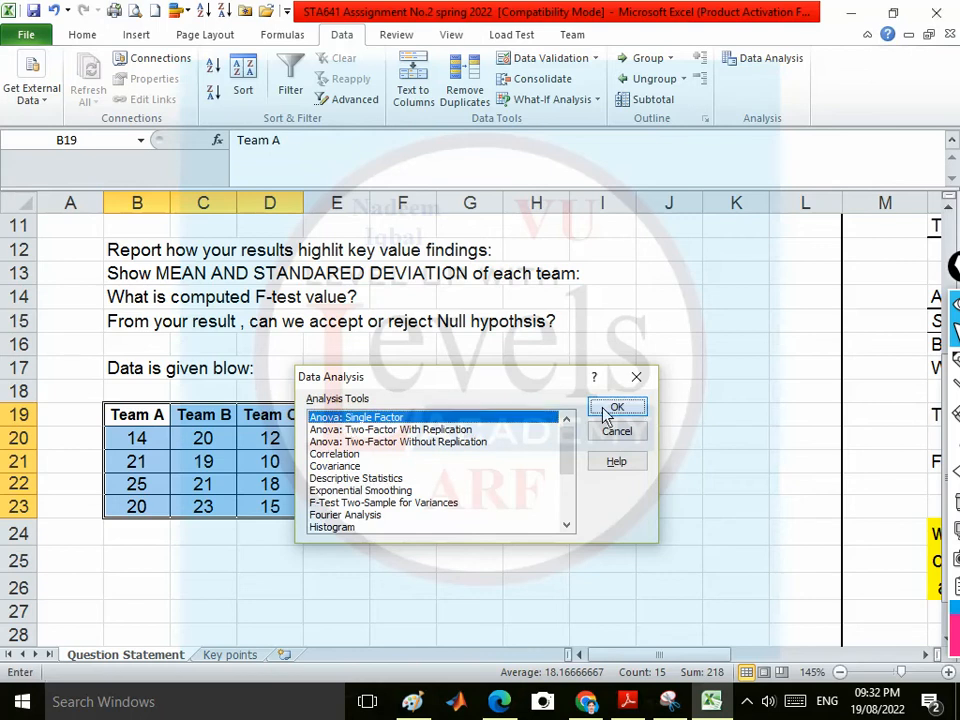
# - Set the Anova input range to the team table including its headers, $B$19:$D$23
pyautogui.moveTo(445, 345); pyautogui.dragTo(478, 283)
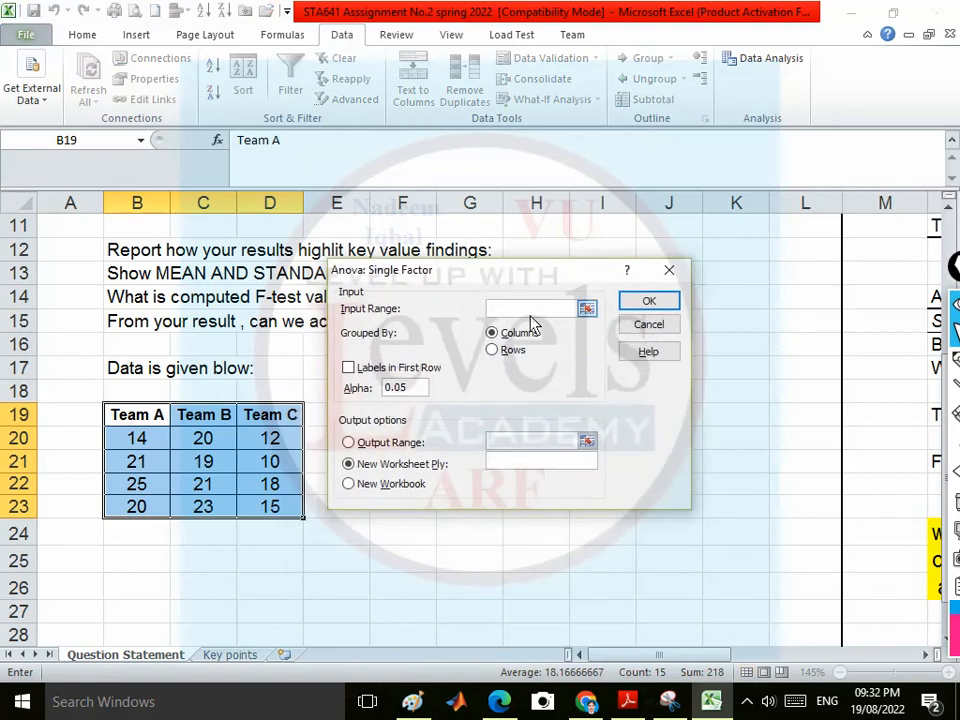
pyautogui.click(587, 311)
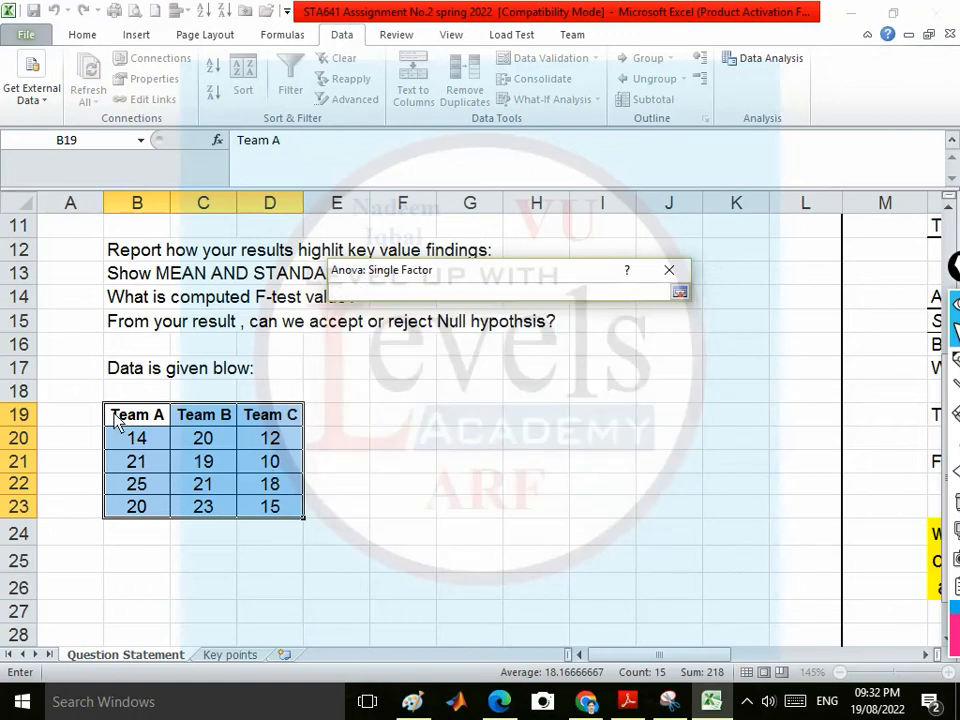
pyautogui.moveTo(116, 420); pyautogui.dragTo(274, 513)
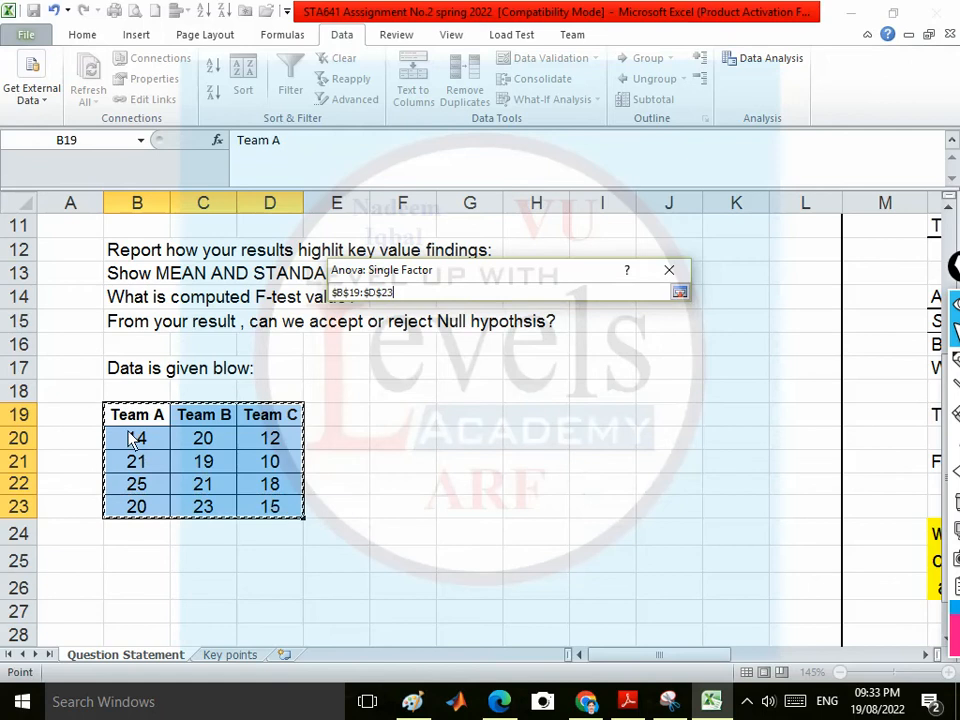
pyautogui.click(679, 293)
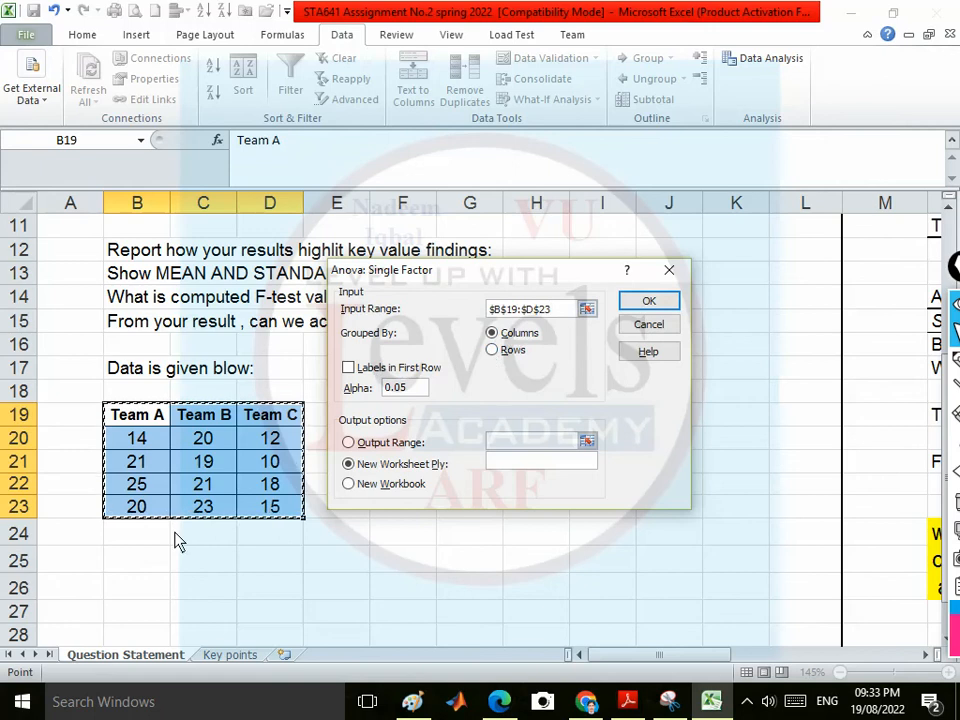
# - Mark the Anova input as having labels in the first row and choose an output range as the results destination
pyautogui.click(349, 368)
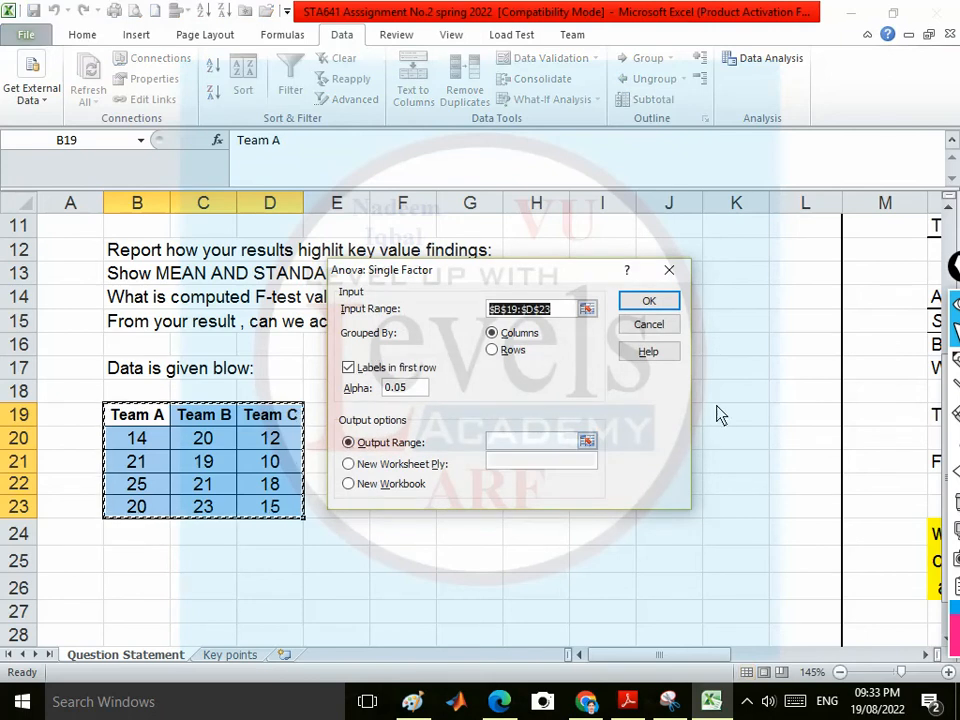
pyautogui.scroll(4, 718, 414)
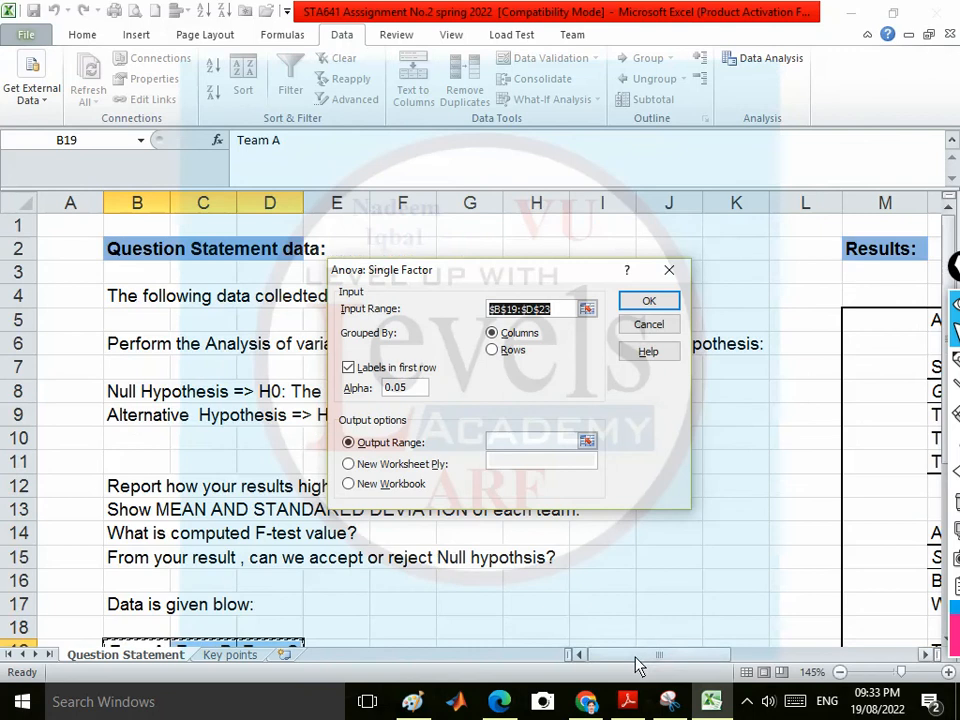
pyautogui.moveTo(634, 655); pyautogui.dragTo(681, 655)
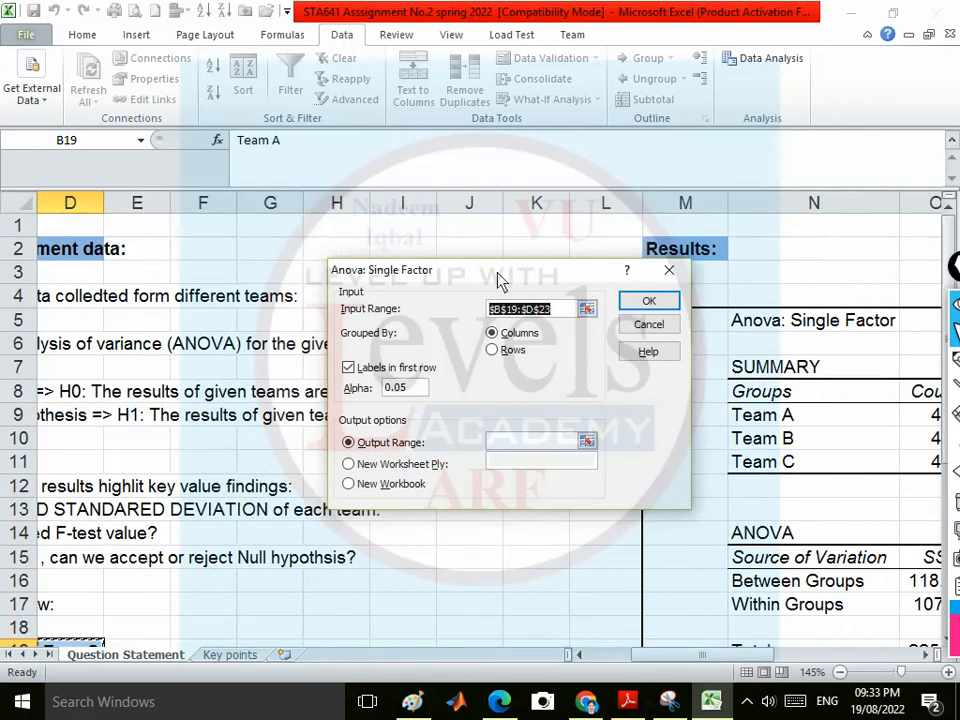
pyautogui.moveTo(499, 281); pyautogui.dragTo(264, 295)
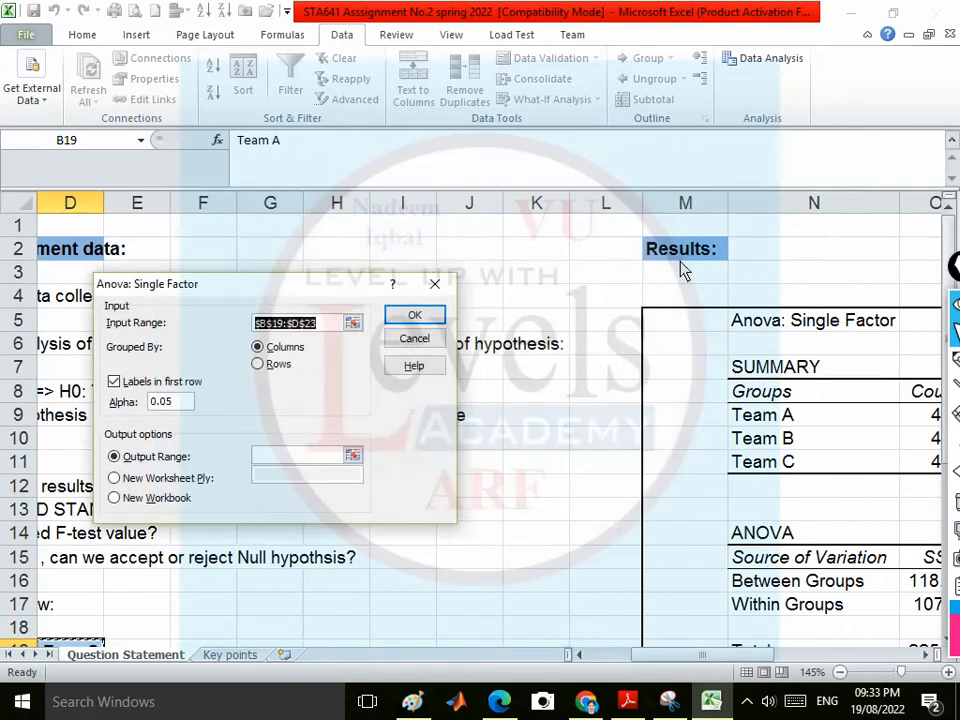
pyautogui.moveTo(666, 655)
pyautogui.mouseDown()
pyautogui.moveTo(720, 665)
pyautogui.moveTo(739, 656)
pyautogui.moveTo(681, 656)
pyautogui.mouseUp()
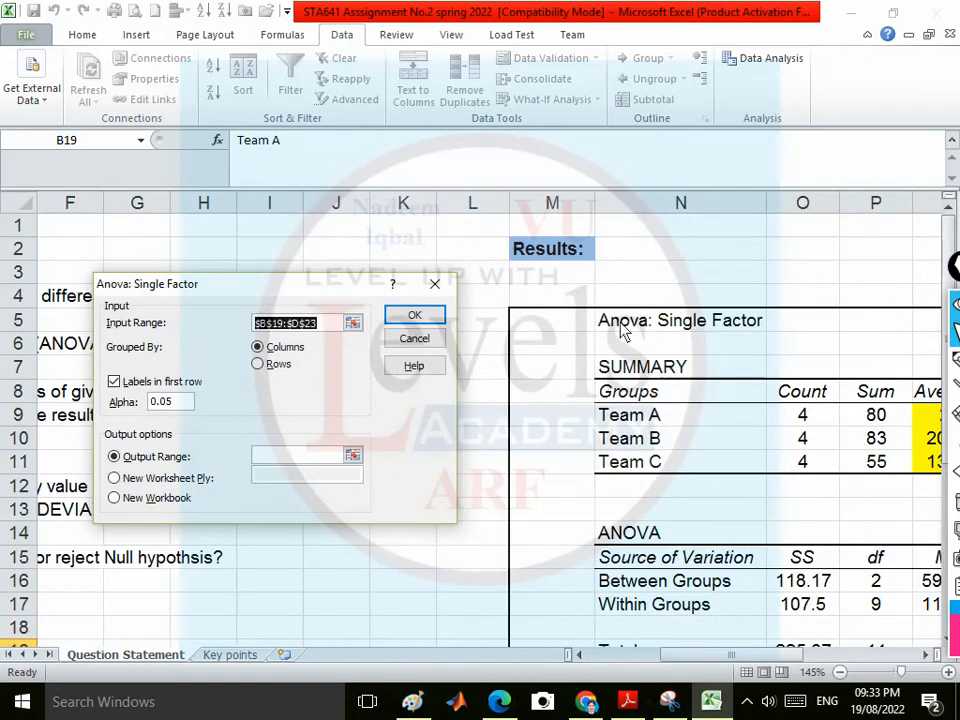
pyautogui.click(559, 330)
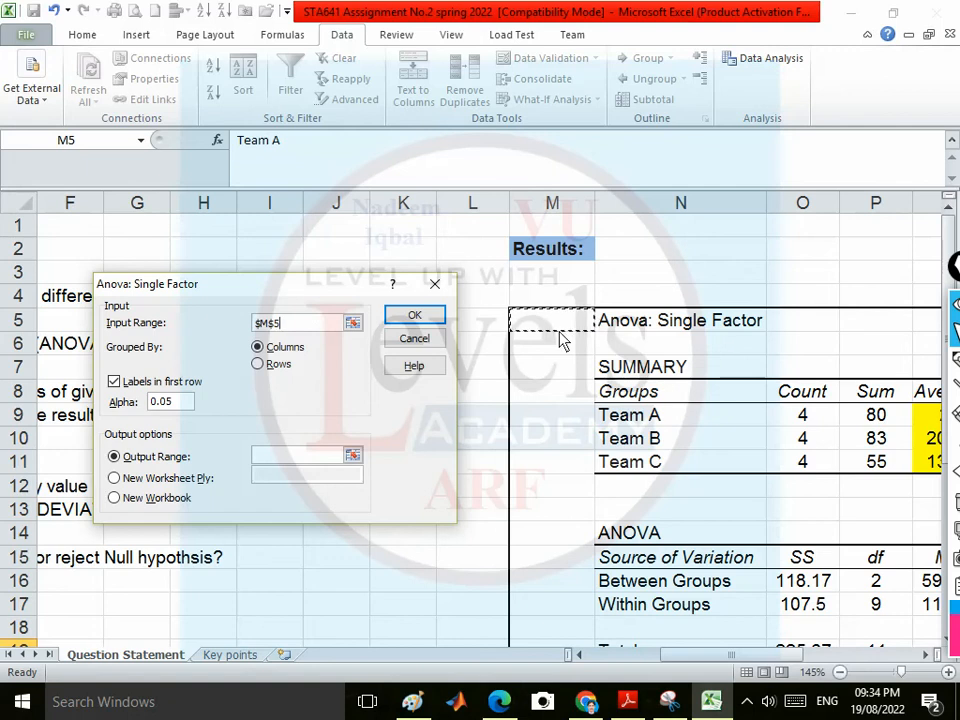
pyautogui.click(414, 341)
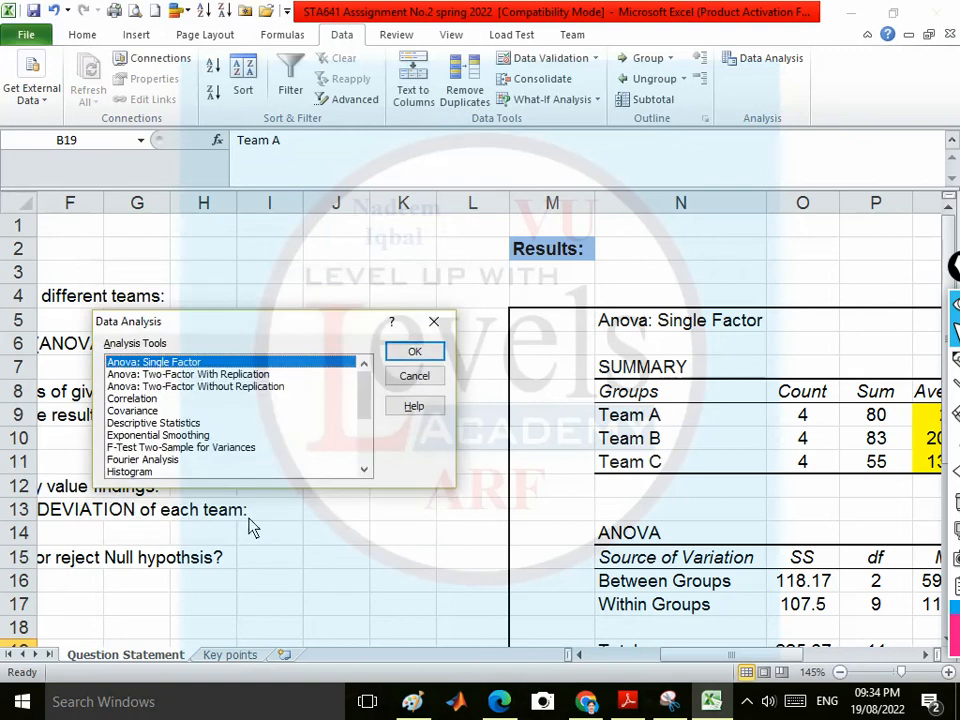
# - Reopen the Anova: Single Factor settings and reselect the team table with its headers, $B$19:$D$23, as the input range
pyautogui.scroll(-2, 232, 444)
pyautogui.scroll(2, 232, 444)
pyautogui.doubleClick(184, 363)
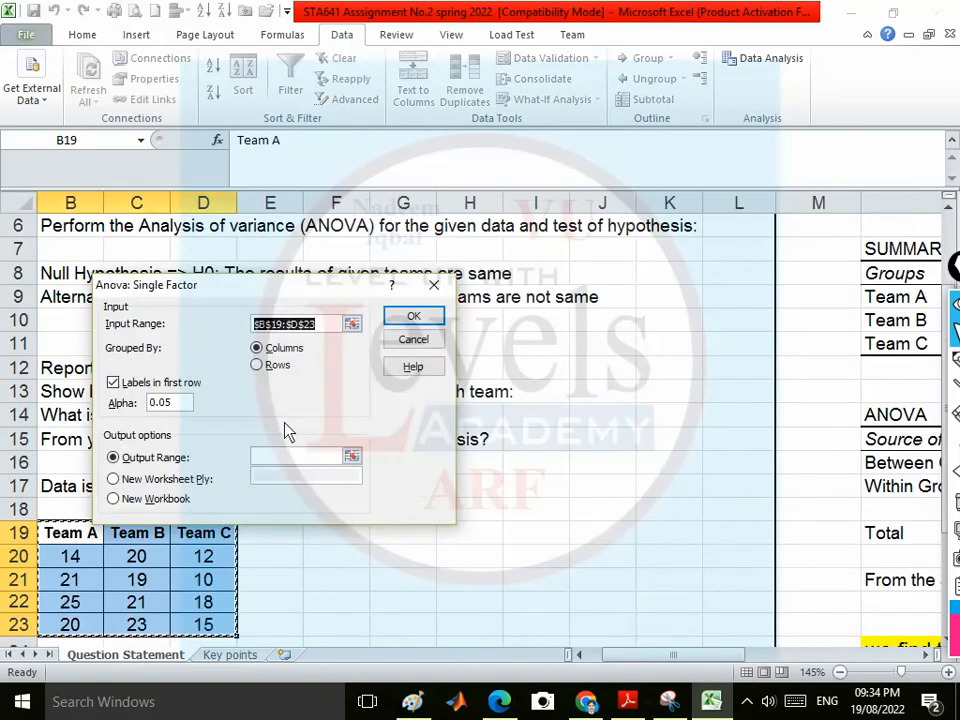
pyautogui.click(352, 325)
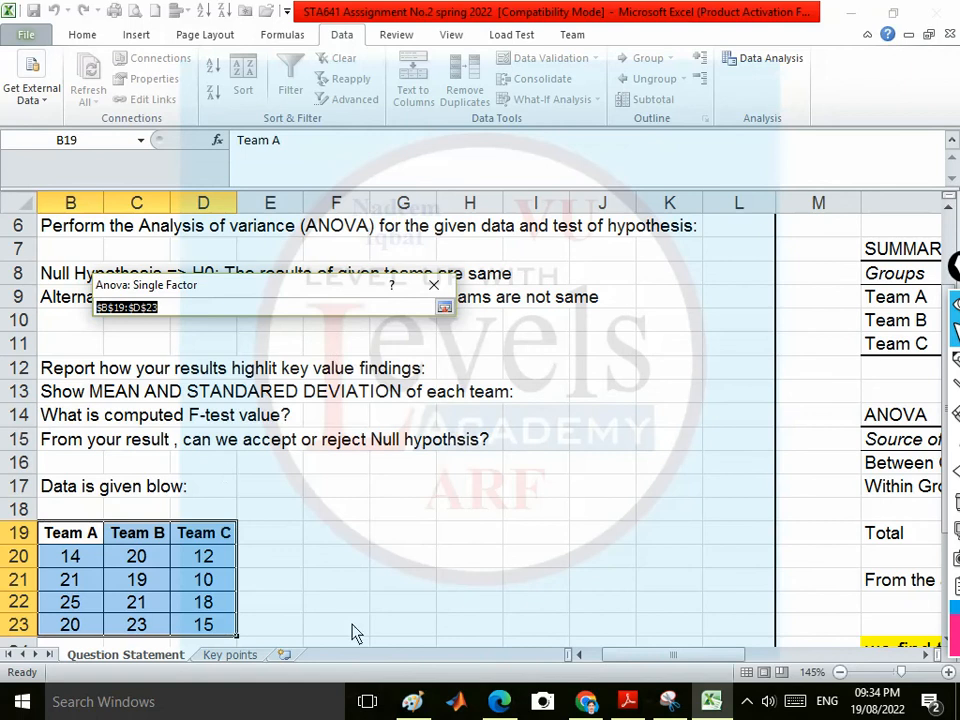
pyautogui.moveTo(671, 662); pyautogui.dragTo(493, 643)
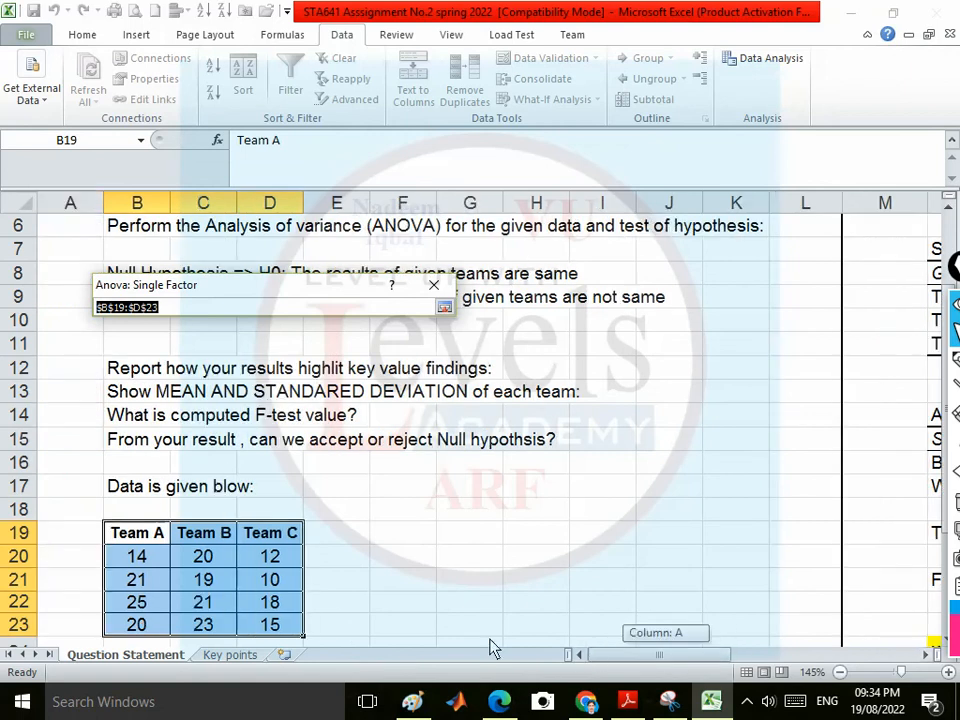
pyautogui.click(120, 537)
pyautogui.moveTo(120, 537); pyautogui.dragTo(300, 555)
pyautogui.click(444, 306)
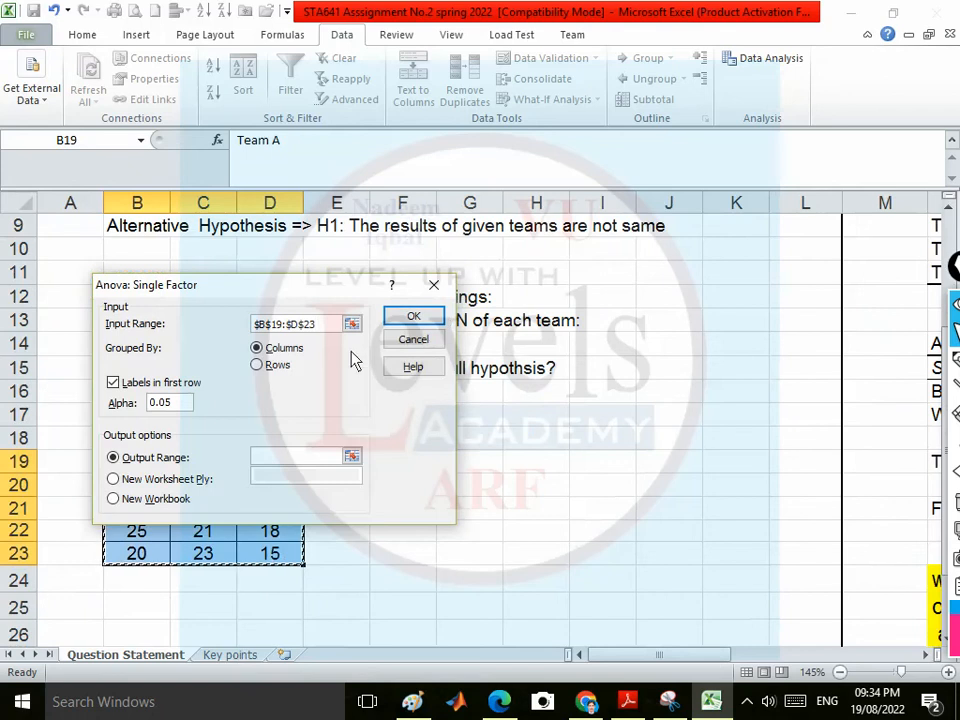
# - Set the Anova output range to cell $B$28 below the team data and run the analysis
pyautogui.click(354, 458)
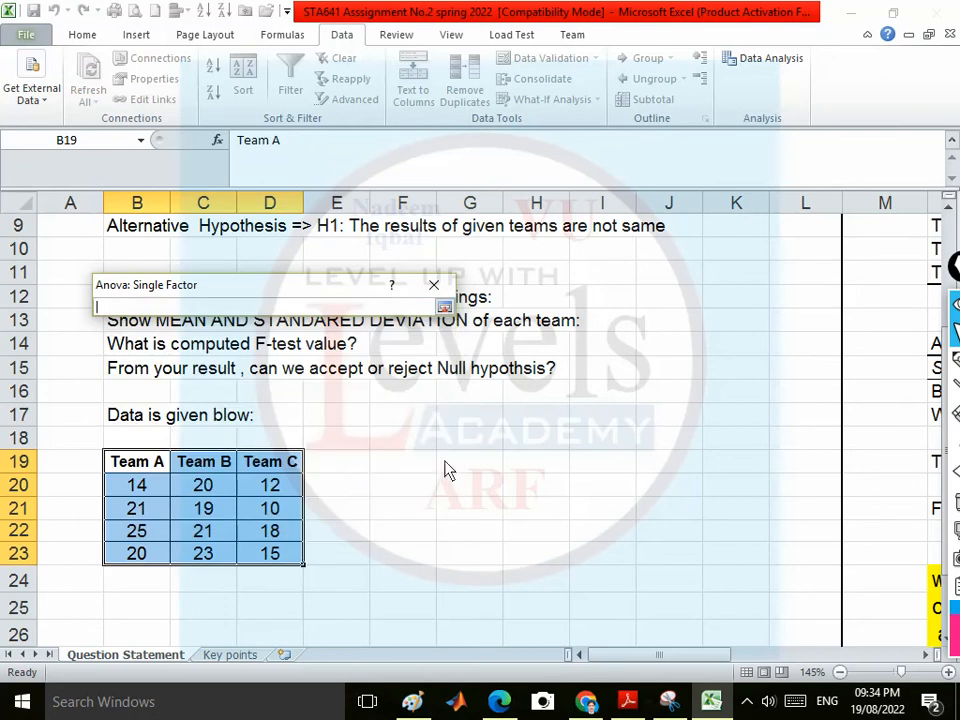
pyautogui.scroll(-3, 690, 507)
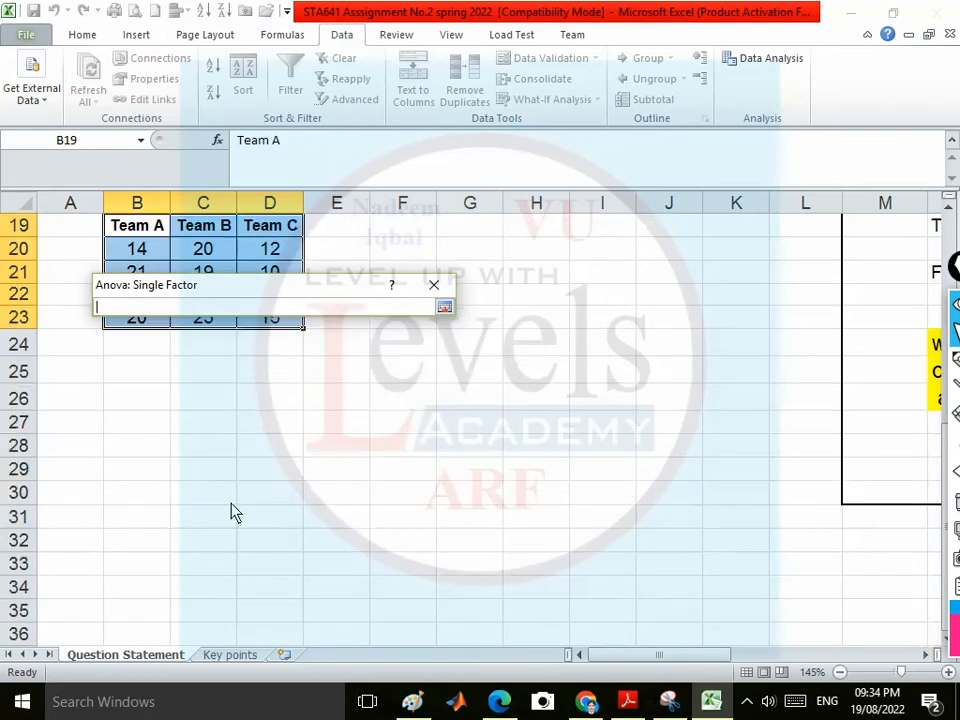
pyautogui.moveTo(634, 655); pyautogui.dragTo(771, 651)
pyautogui.scroll(3, 688, 524)
pyautogui.scroll(3, 688, 524)
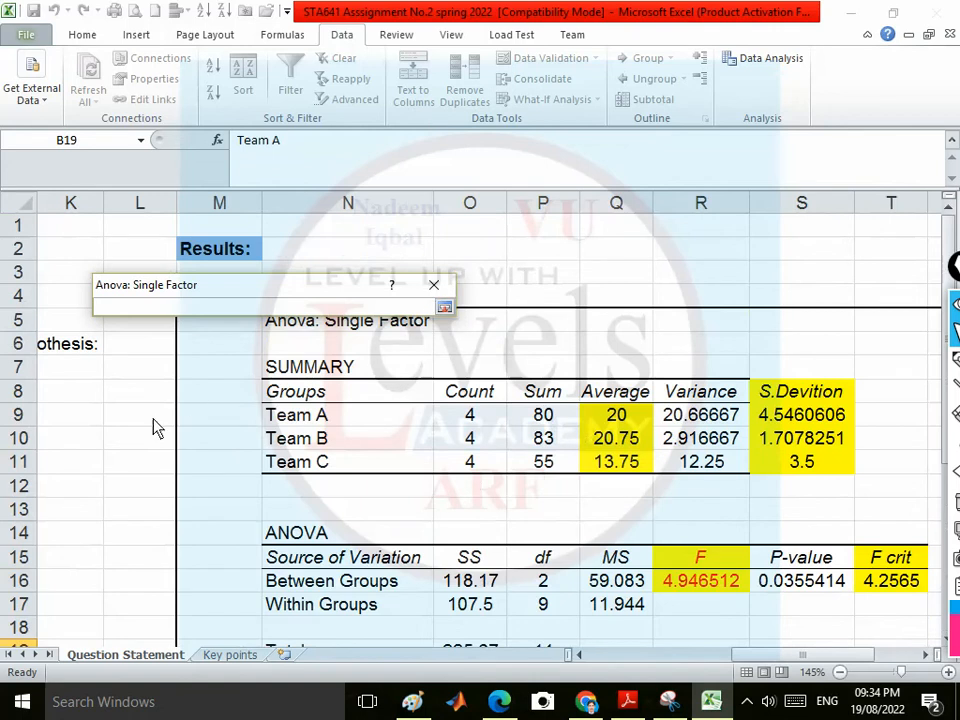
pyautogui.hscroll(-5, 675, 600)
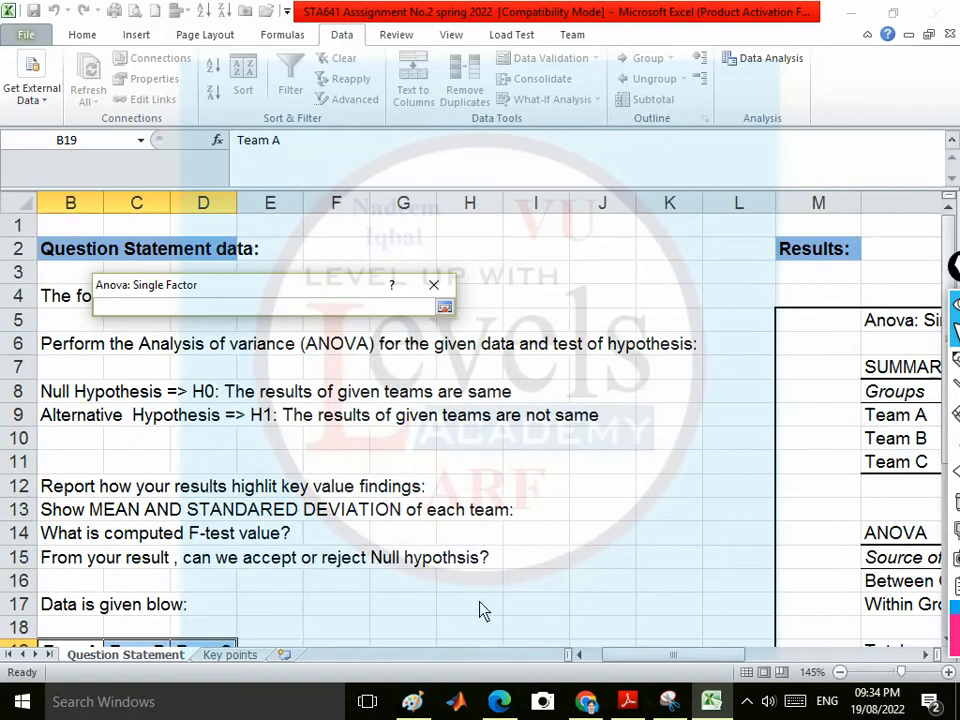
pyautogui.scroll(-7, 478, 603)
pyautogui.click(86, 403)
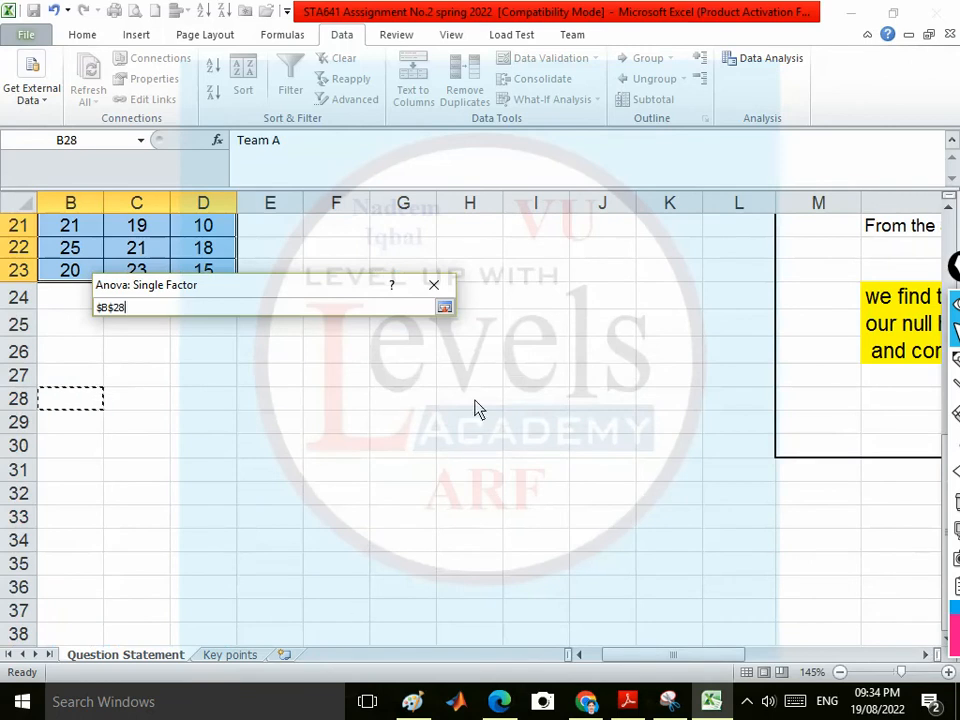
pyautogui.click(444, 307)
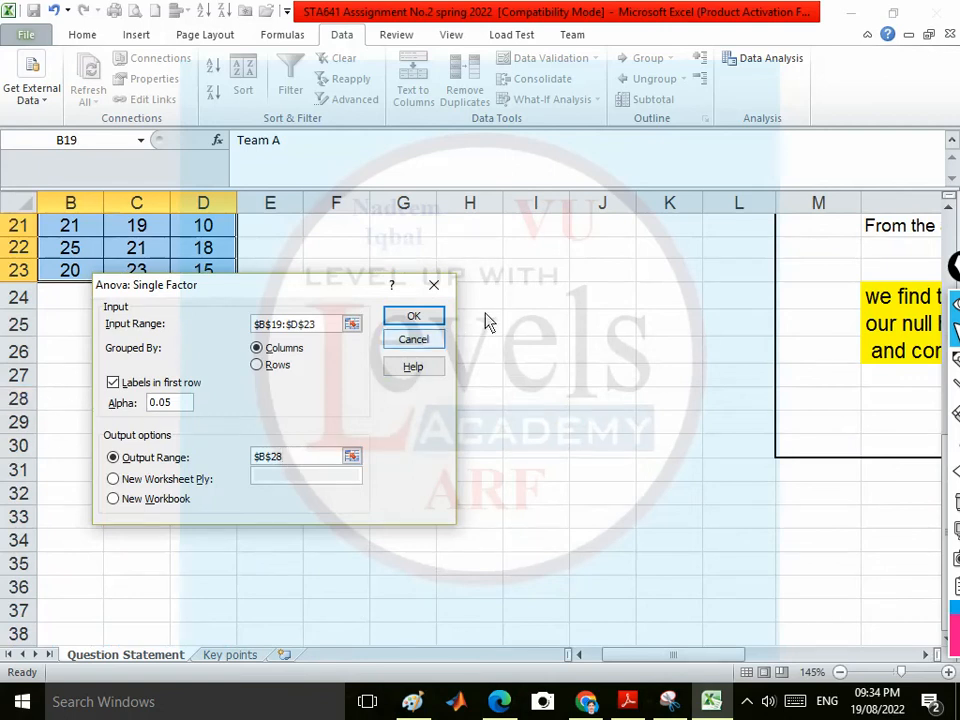
pyautogui.click(410, 320)
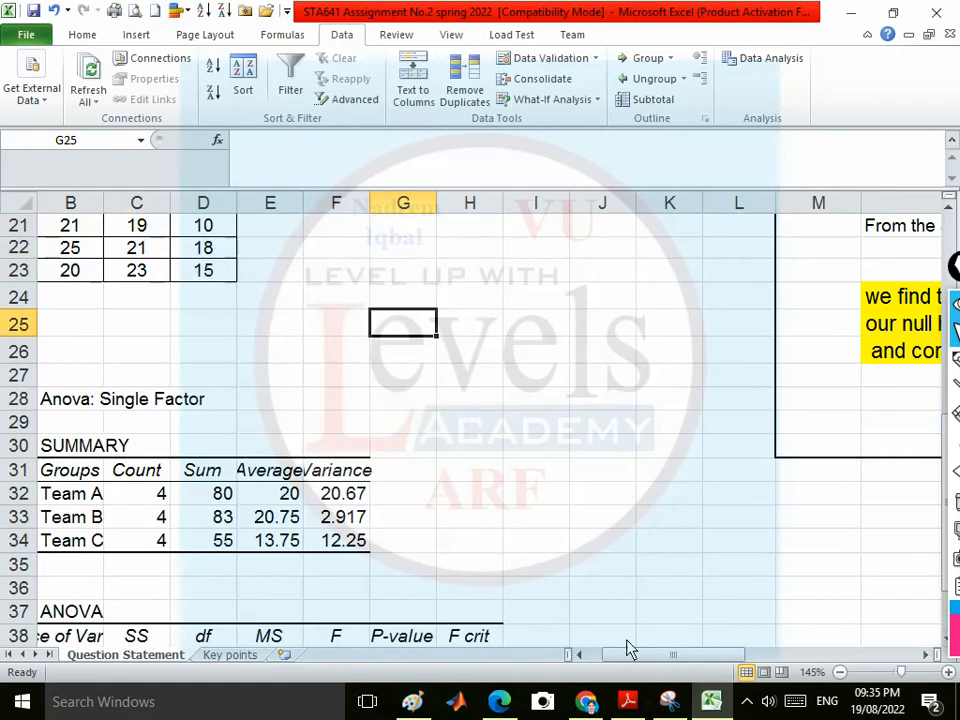
# - Compare the new ANOVA output with the prepared tables and conclusion in the Results section
pyautogui.moveTo(650, 665); pyautogui.dragTo(757, 652)
pyautogui.scroll(-2, 415, 577)
pyautogui.scroll(5, 417, 577)
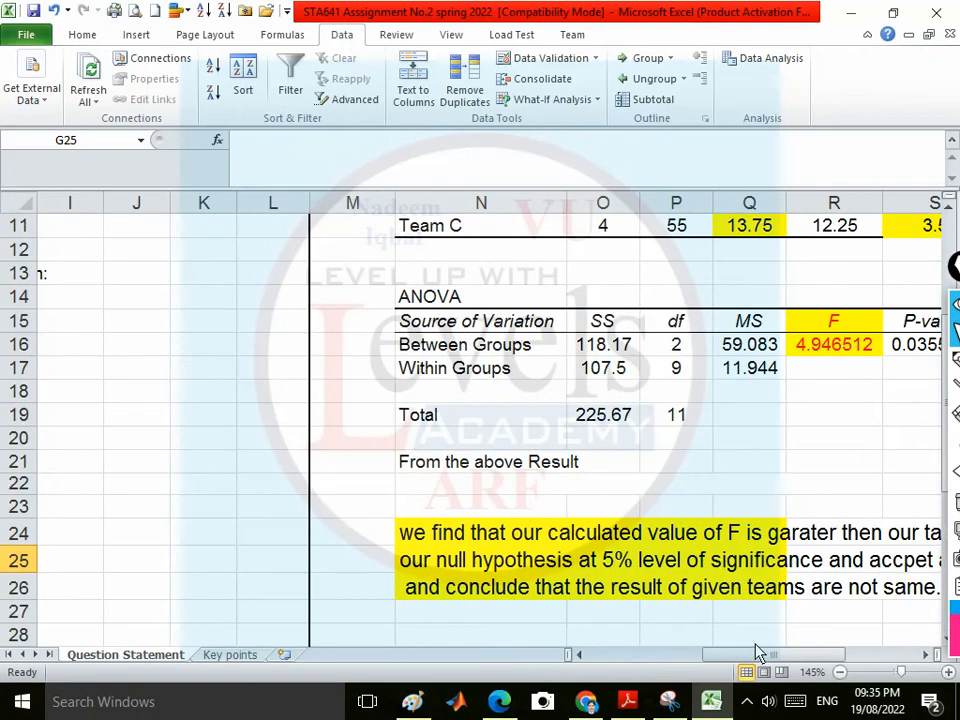
pyautogui.scroll(3, 568, 508)
pyautogui.click(413, 330)
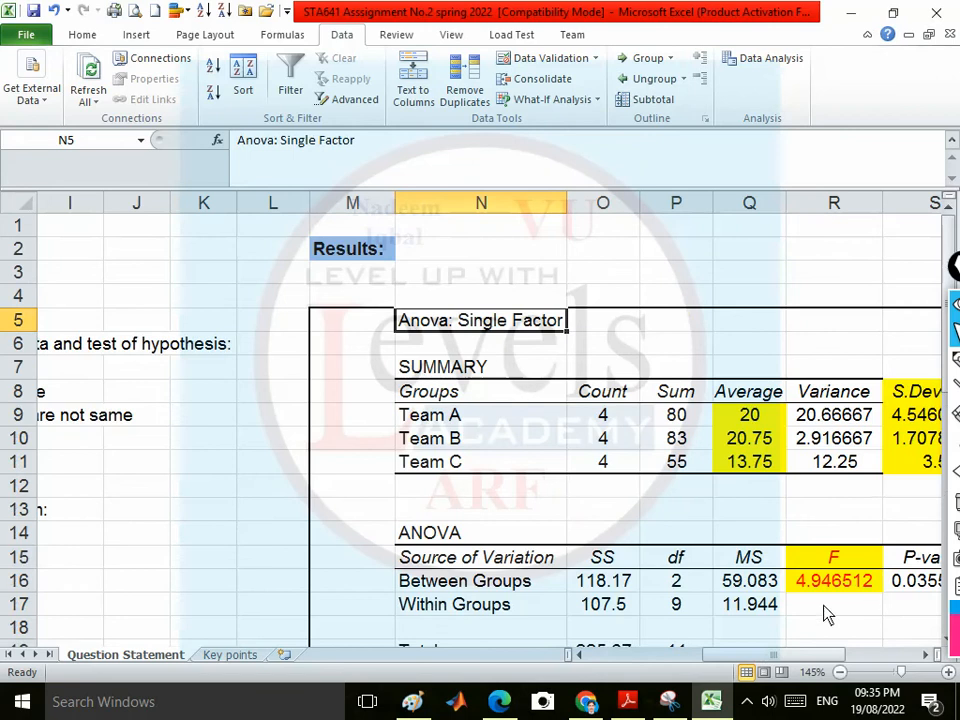
pyautogui.moveTo(744, 660); pyautogui.dragTo(630, 664)
pyautogui.scroll(-8, 433, 600)
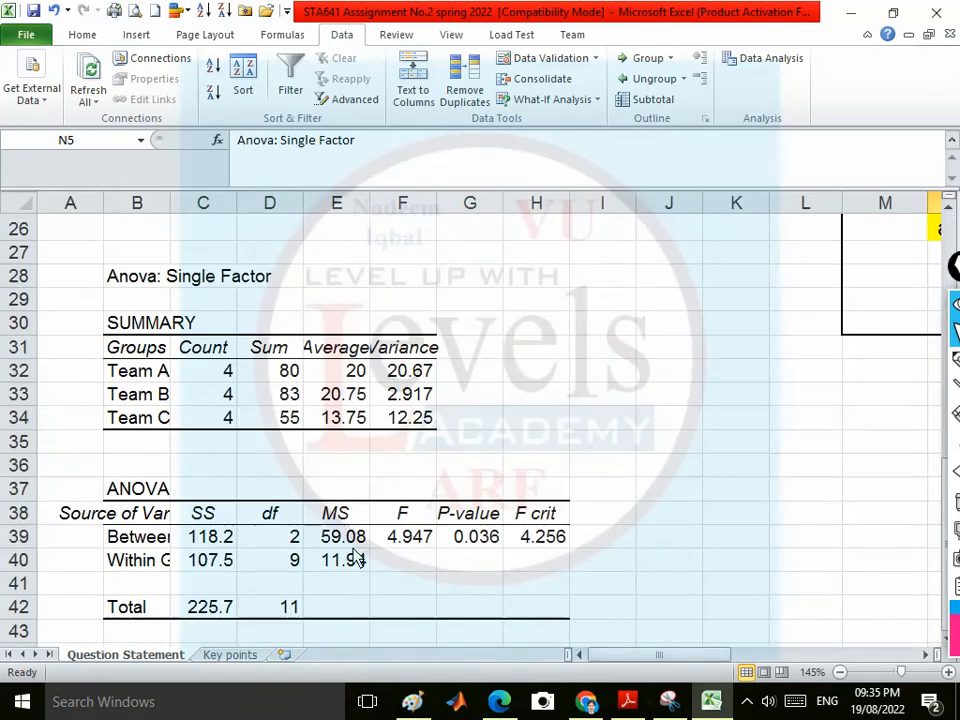
# - Widen columns B, C, E and F so the ANOVA output's labels and values fit
pyautogui.click(117, 275)
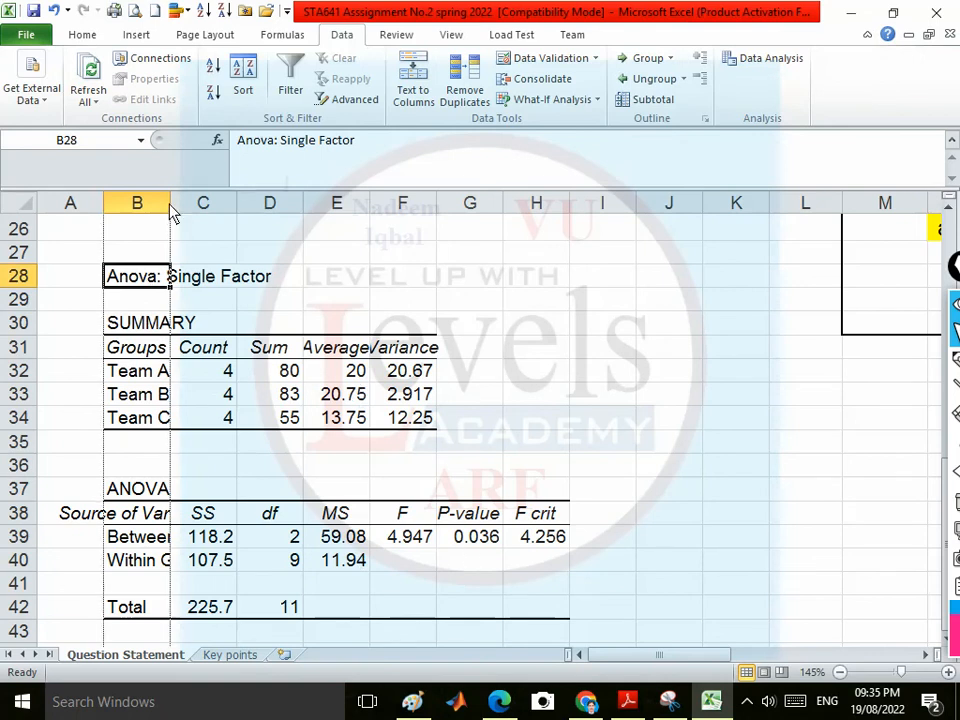
pyautogui.moveTo(170, 203); pyautogui.dragTo(197, 205)
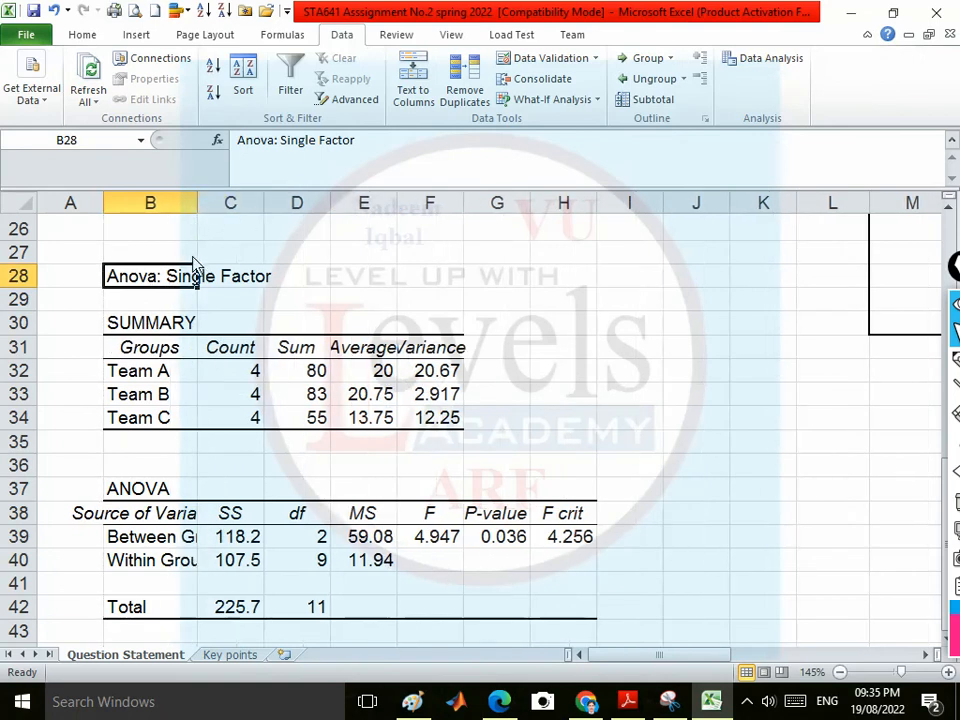
pyautogui.moveTo(263, 207); pyautogui.dragTo(292, 215)
pyautogui.moveTo(197, 207); pyautogui.dragTo(270, 208)
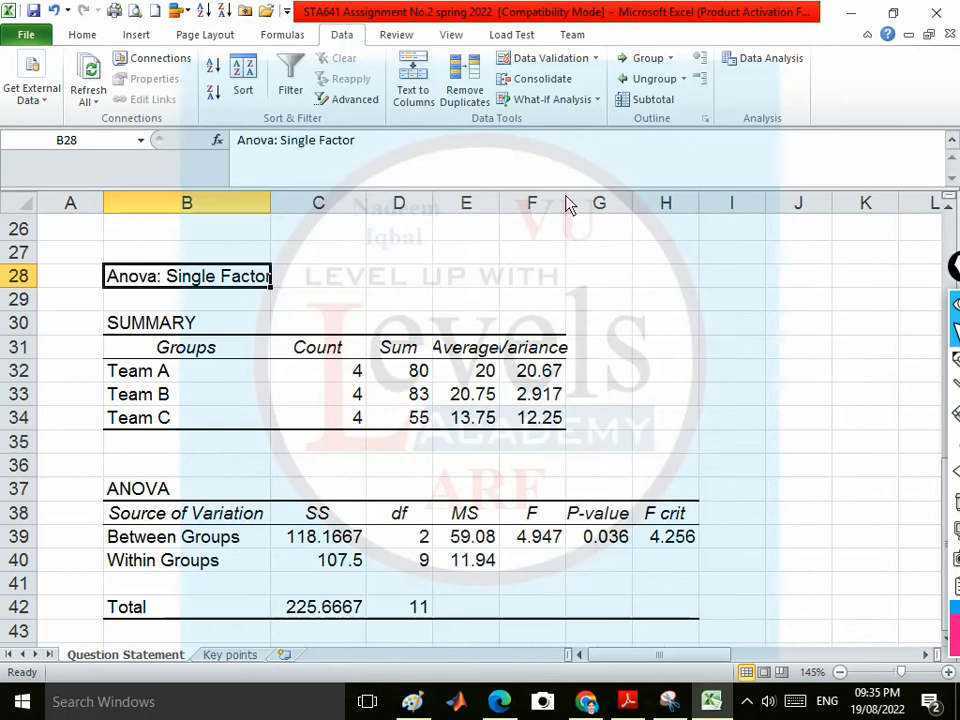
pyautogui.moveTo(567, 203); pyautogui.dragTo(593, 203)
pyautogui.moveTo(498, 208); pyautogui.dragTo(528, 210)
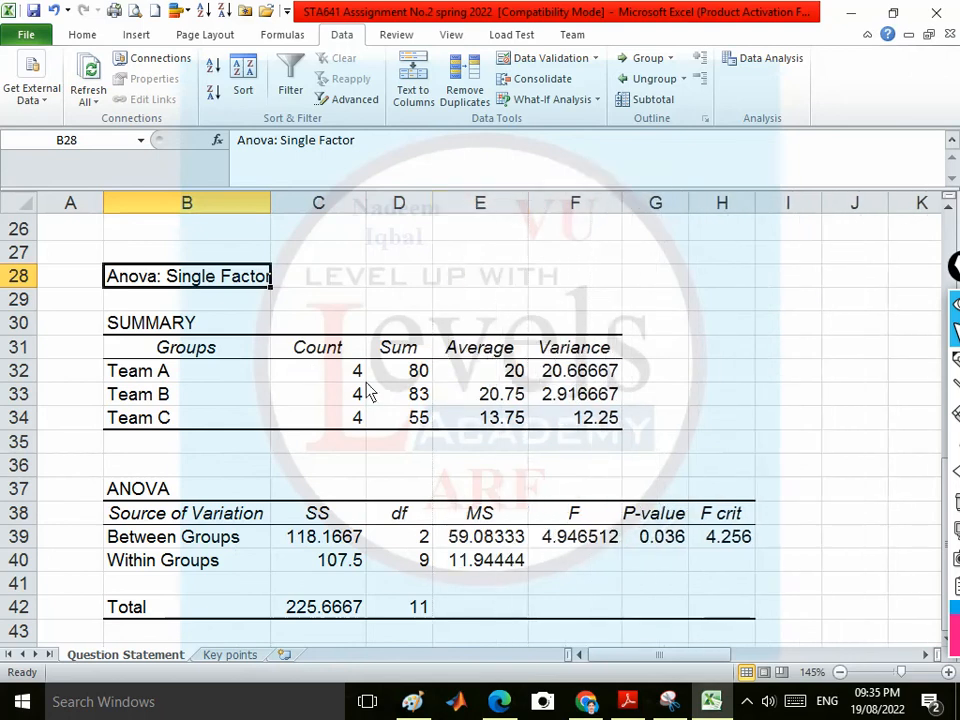
# - Middle-align and center the Count, Sum, Average and Variance cells of the summary table, C31:F34
pyautogui.moveTo(330, 350); pyautogui.dragTo(575, 421)
pyautogui.scroll(2, 455, 362)
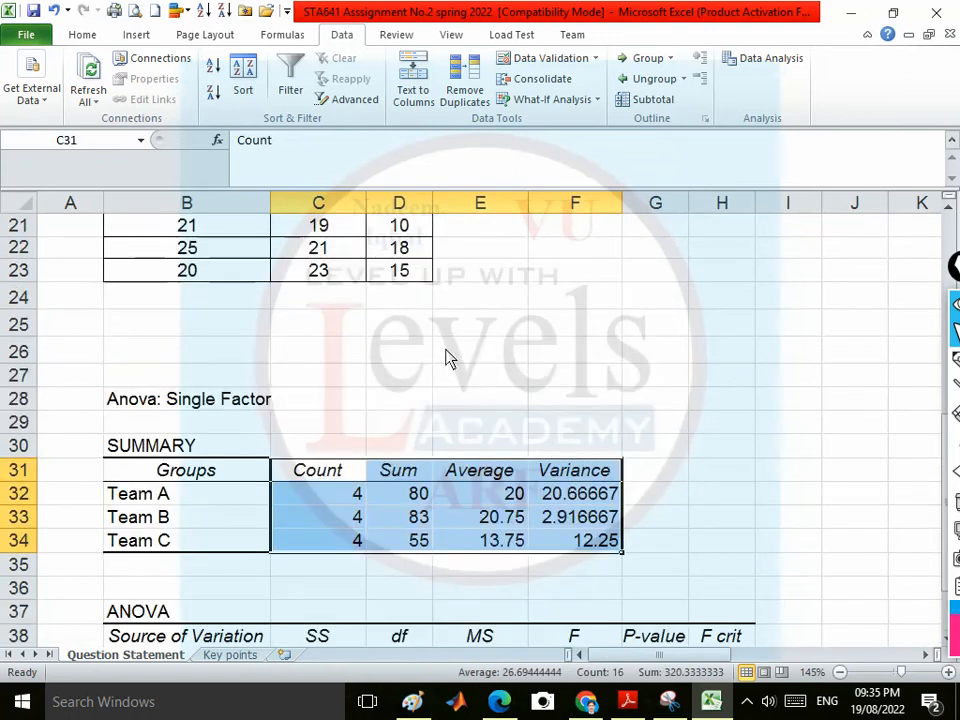
pyautogui.scroll(3, 447, 360)
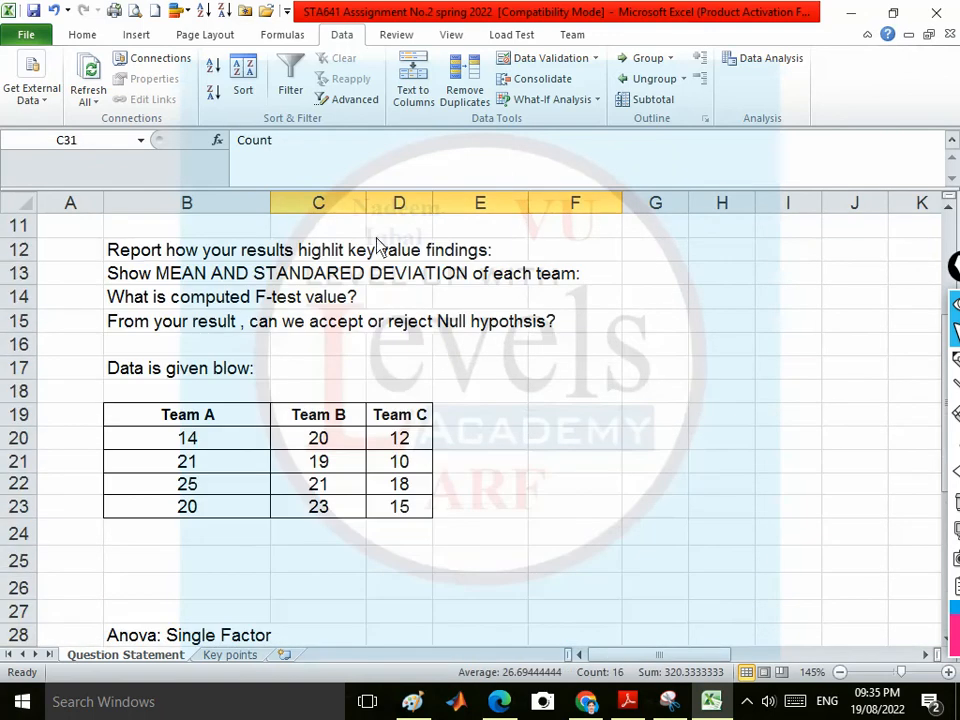
pyautogui.click(82, 34)
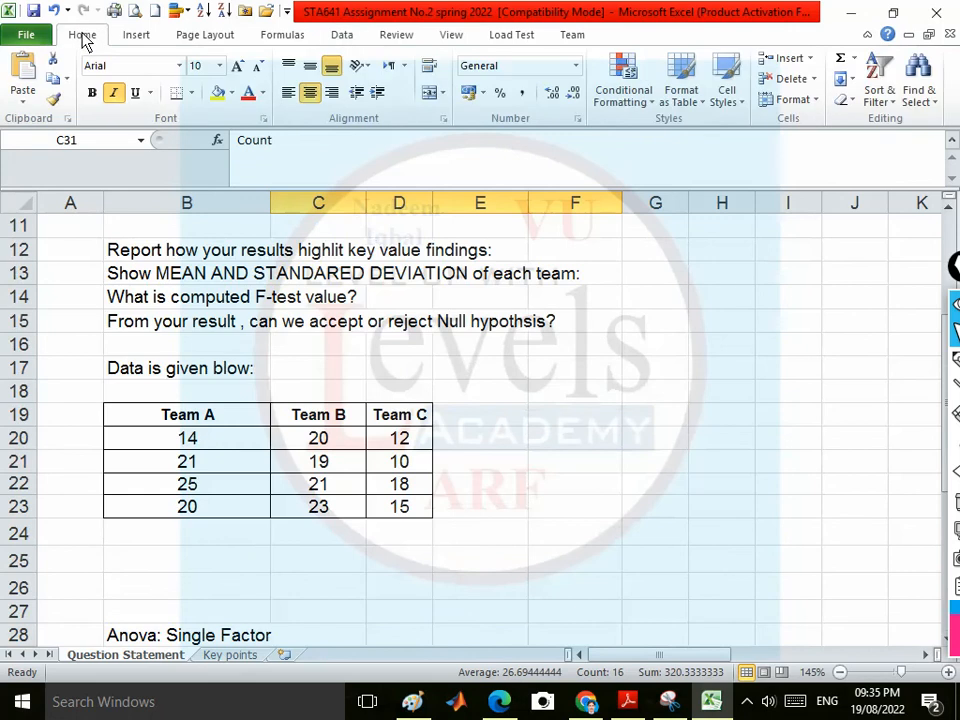
pyautogui.click(311, 67)
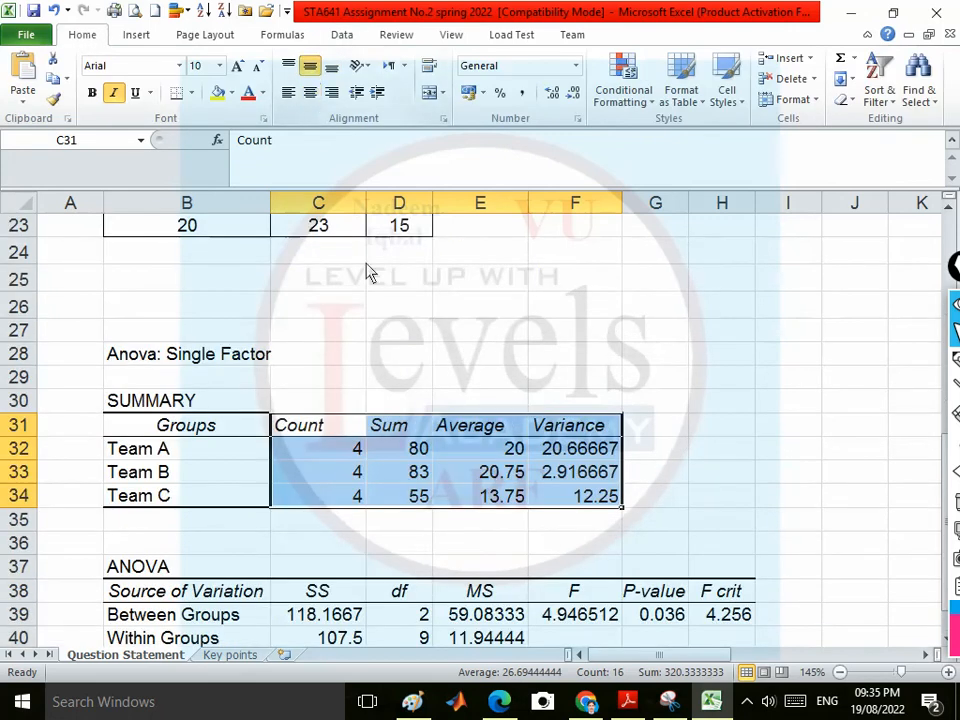
pyautogui.click(311, 94)
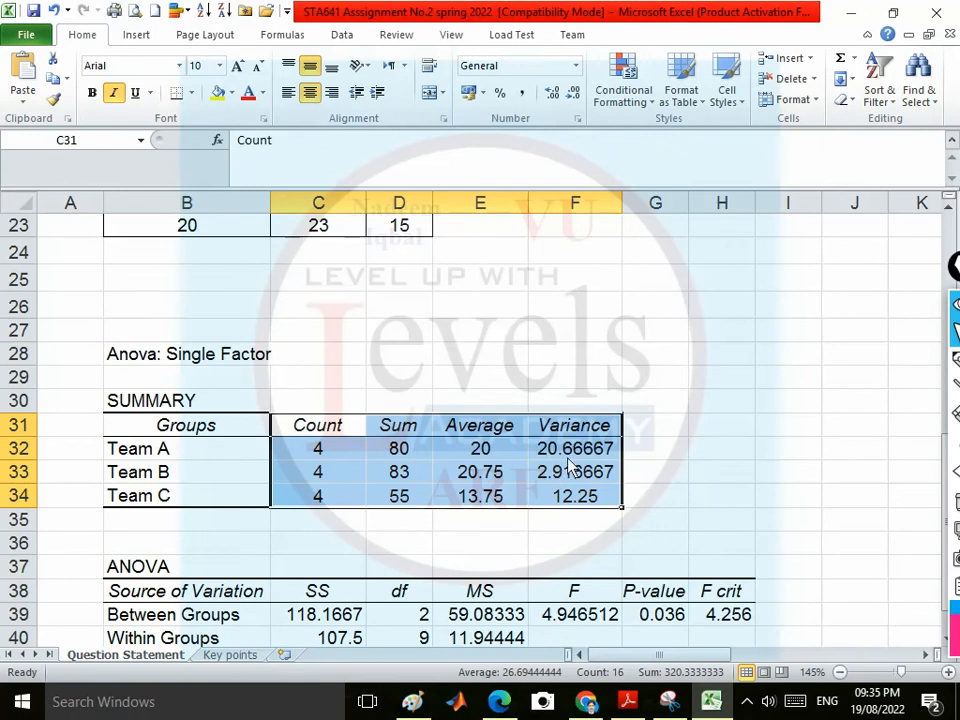
# - Check the question's request for each team's mean and standard deviation against the summary table's Average and Variance columns
pyautogui.click(460, 450)
pyautogui.scroll(5, 455, 440)
pyautogui.scroll(3, 450, 437)
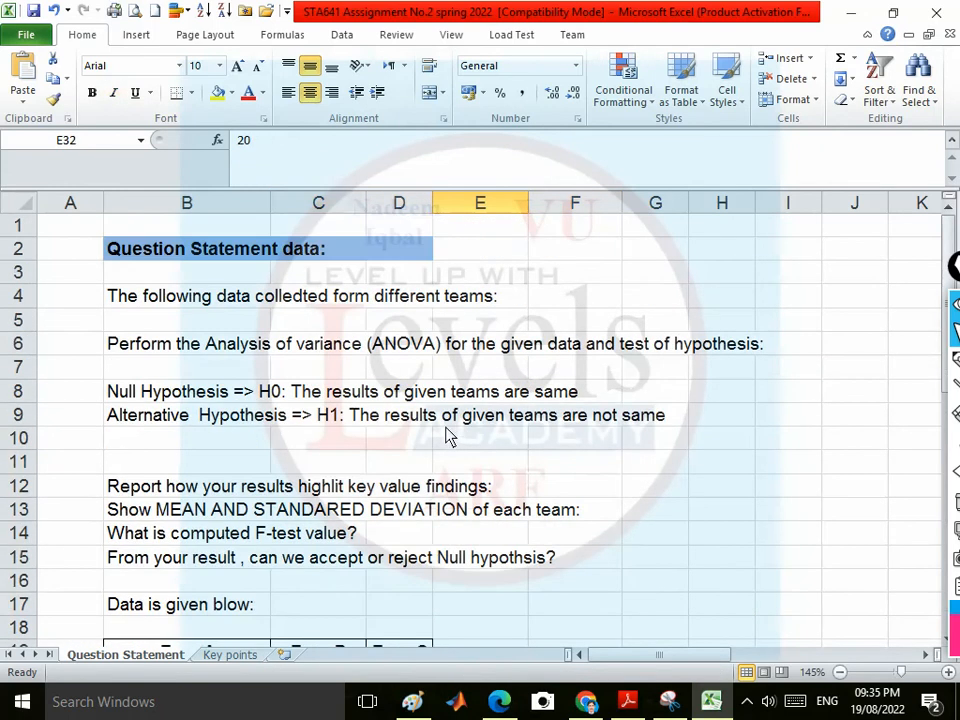
pyautogui.scroll(-2, 437, 435)
pyautogui.click(196, 398)
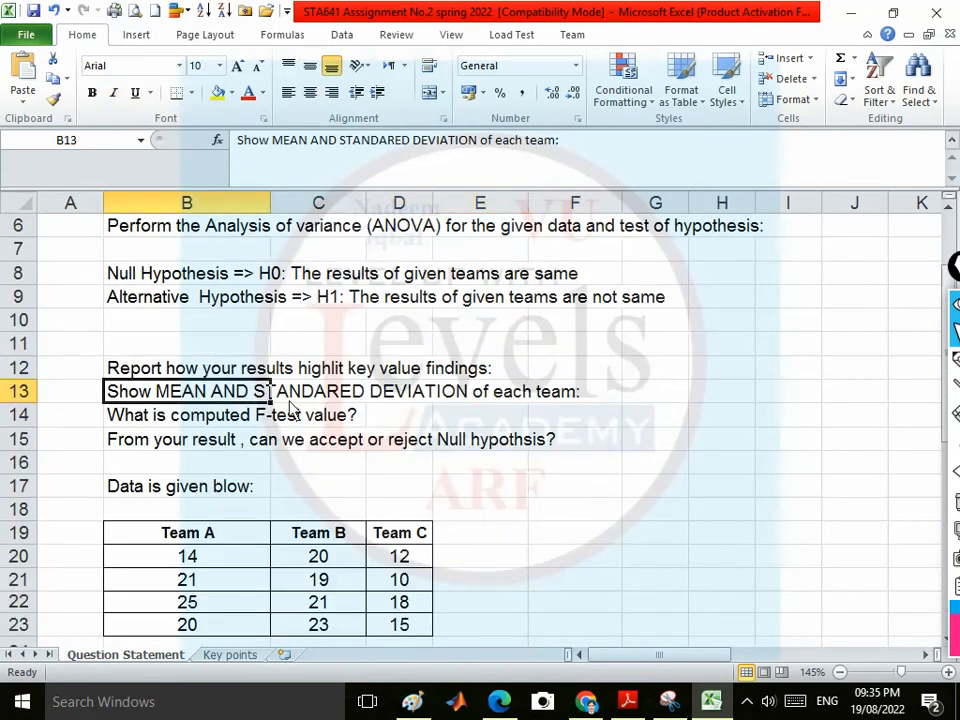
pyautogui.click(333, 400)
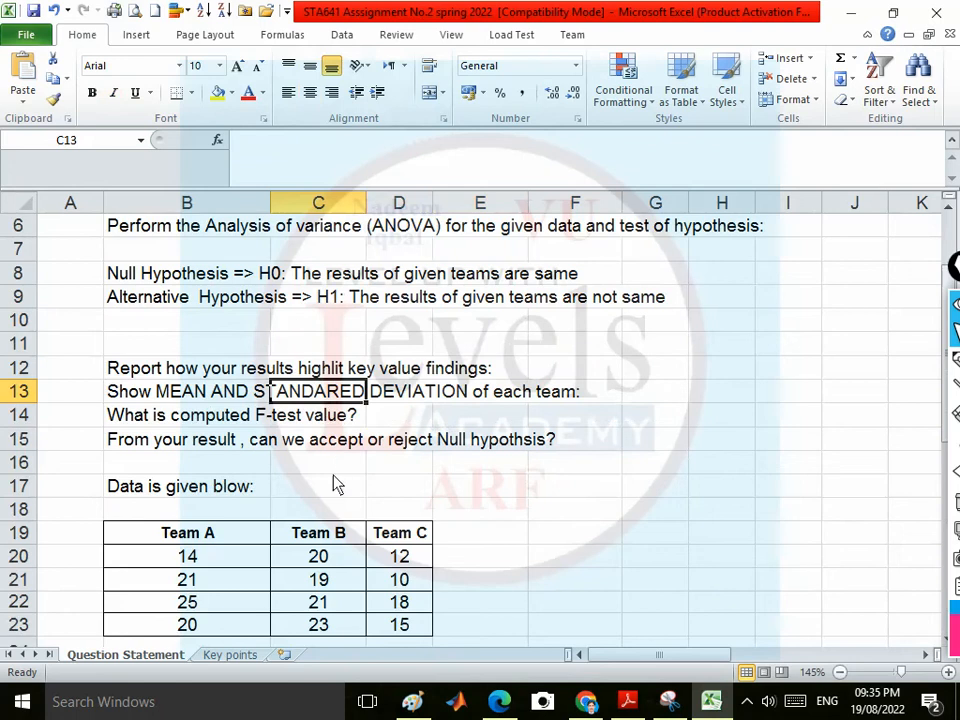
pyautogui.scroll(-5, 335, 484)
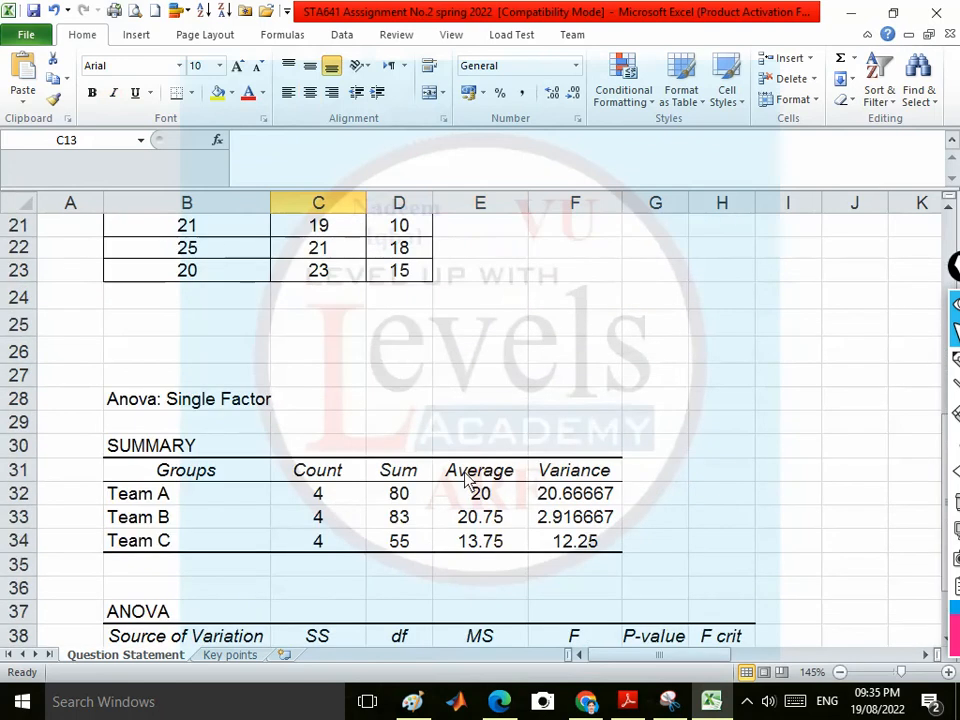
pyautogui.moveTo(467, 476); pyautogui.dragTo(583, 543)
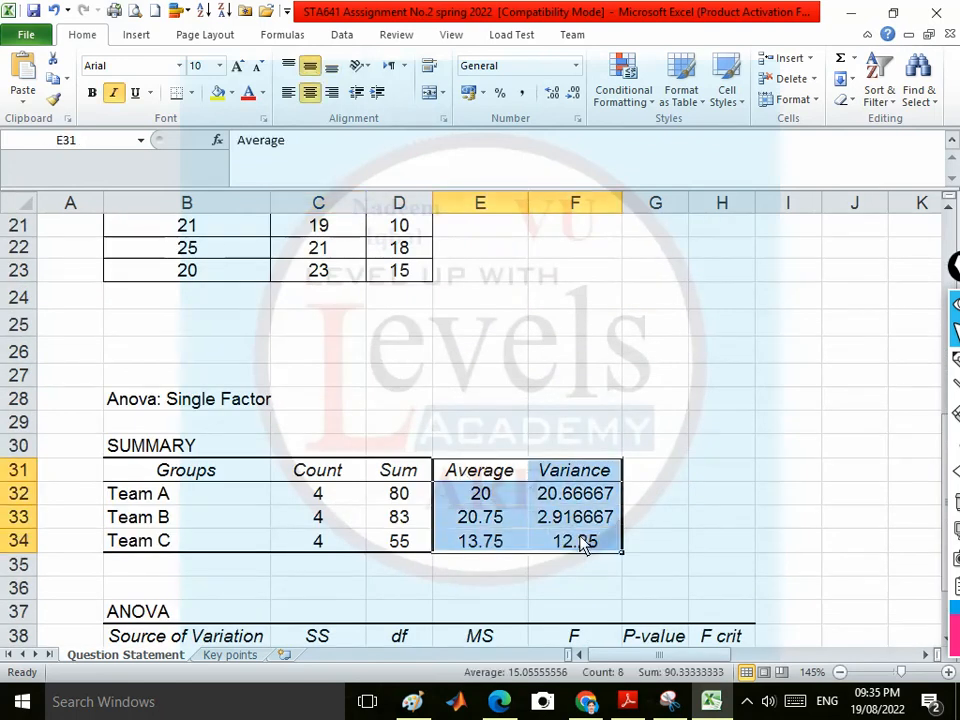
# - Highlight the summary table's Average column, E31:E34, with a yellow fill
pyautogui.click(480, 493)
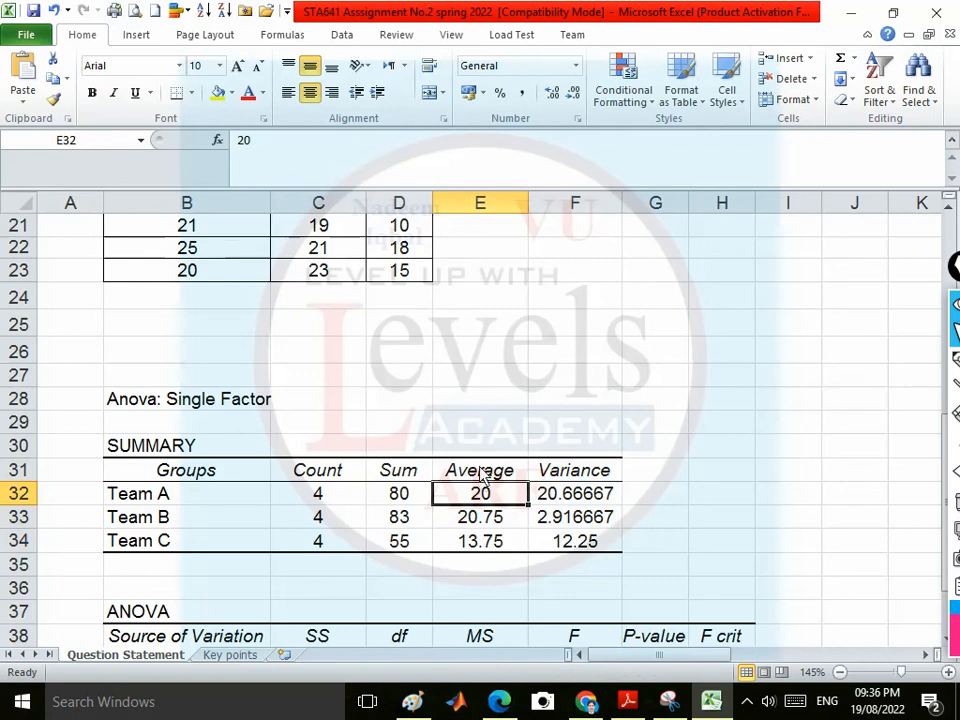
pyautogui.moveTo(480, 470); pyautogui.dragTo(491, 540)
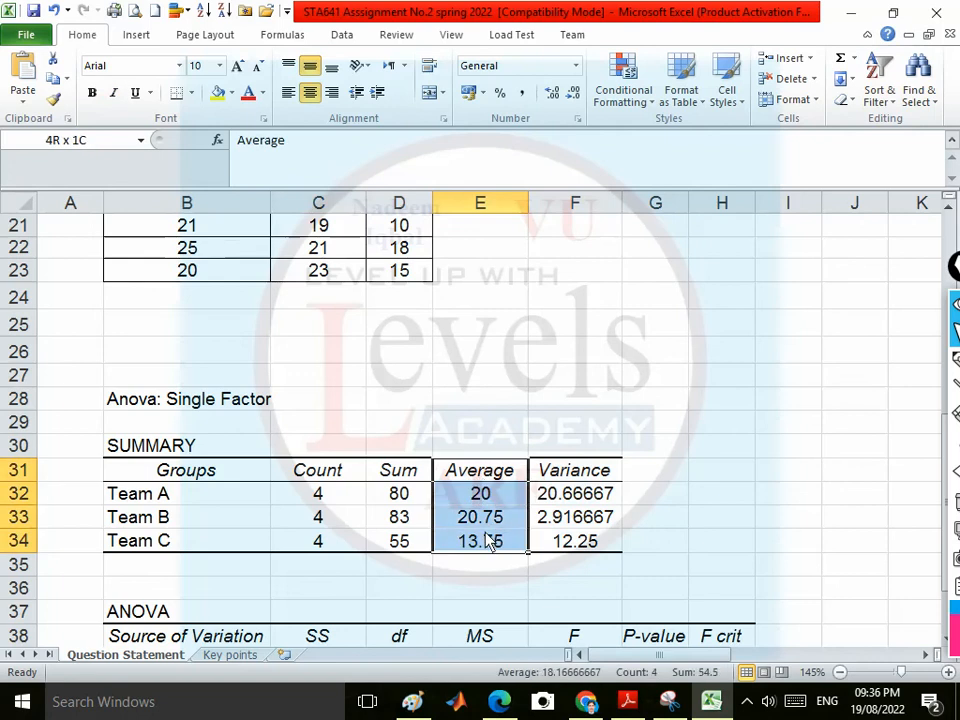
pyautogui.click(218, 92)
# - Calculate the three teams' standard deviations in G32:G34 with SQRT of their variances in F32:F34
pyautogui.click(645, 469)
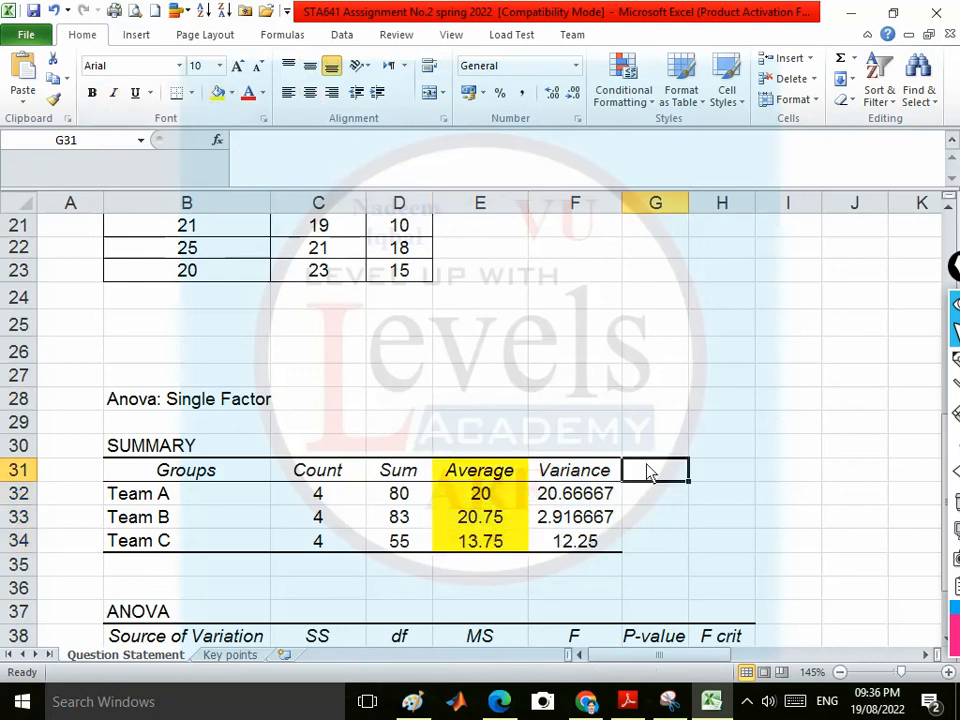
pyautogui.write('=')
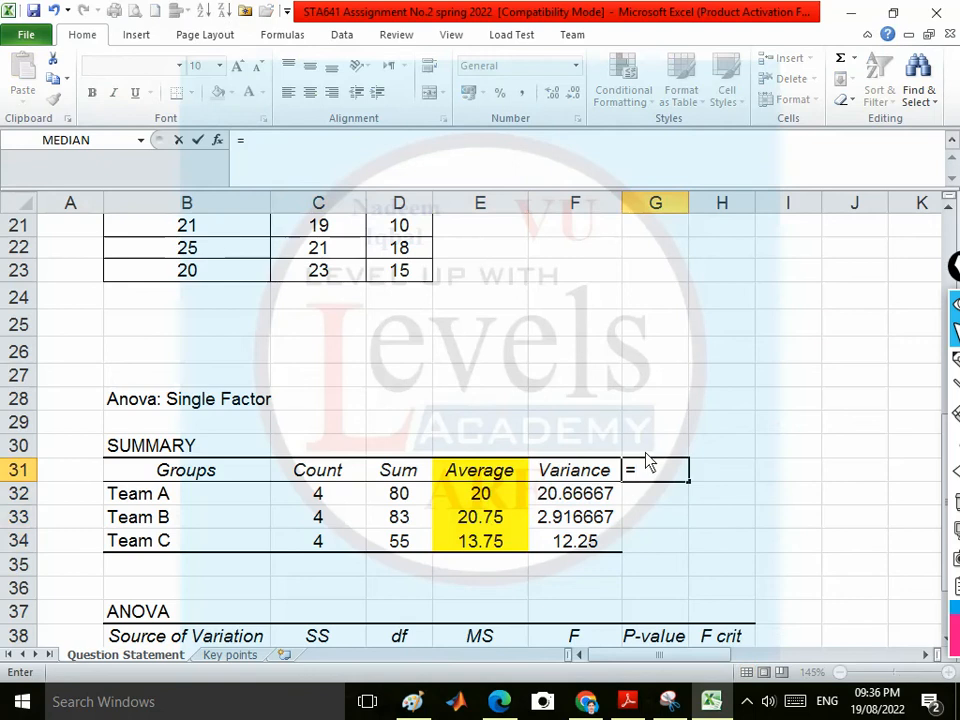
pyautogui.write('s')
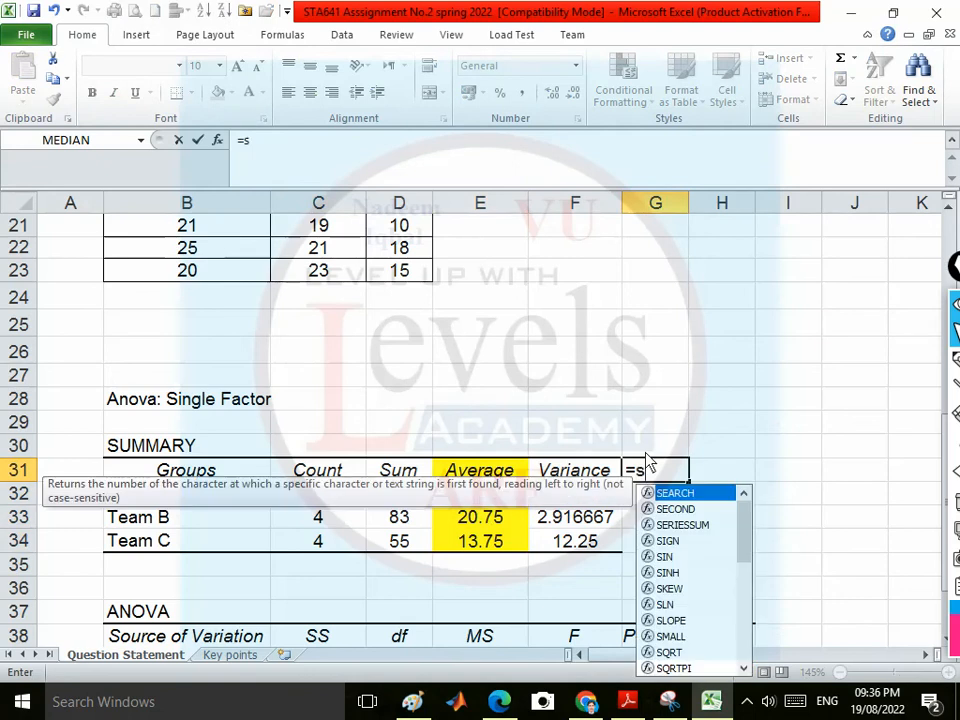
pyautogui.write('qr')
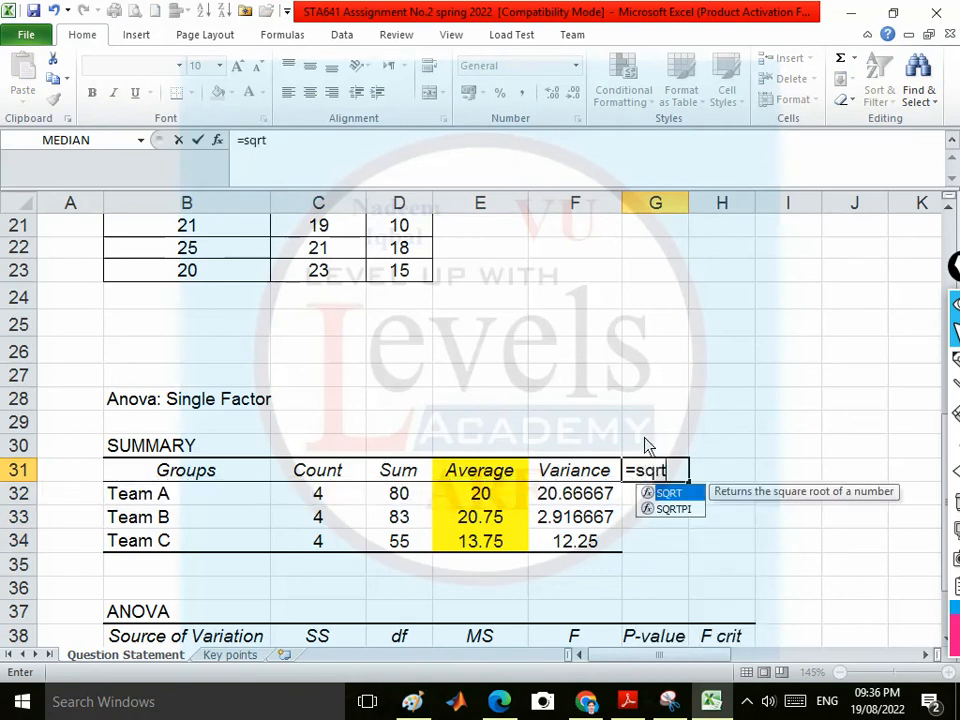
pyautogui.write('t')
pyautogui.doubleClick(670, 494)
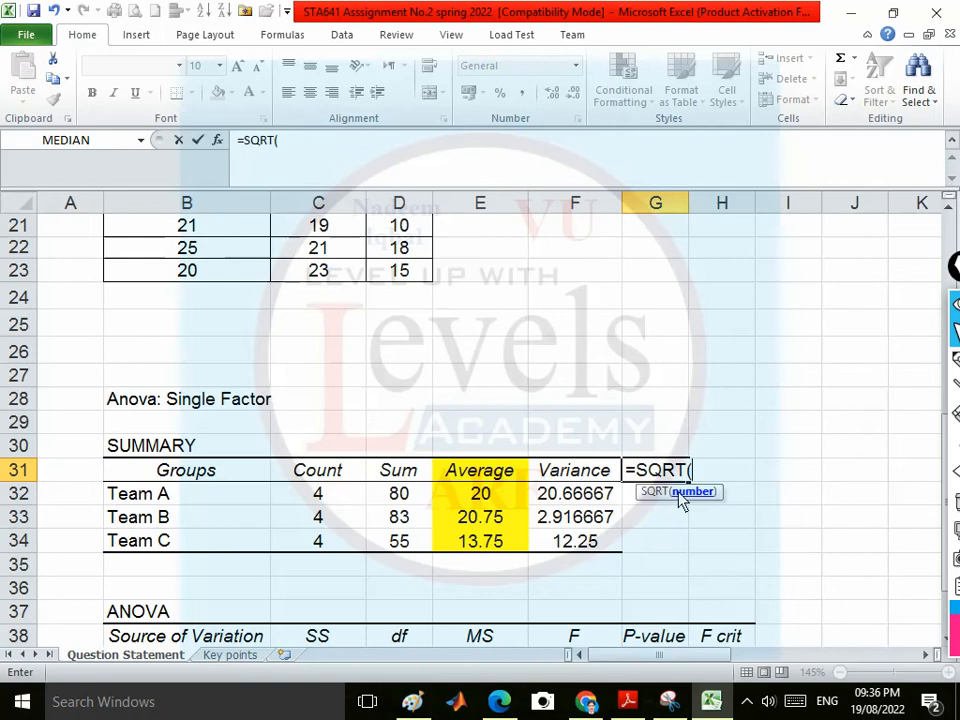
pyautogui.click(578, 479)
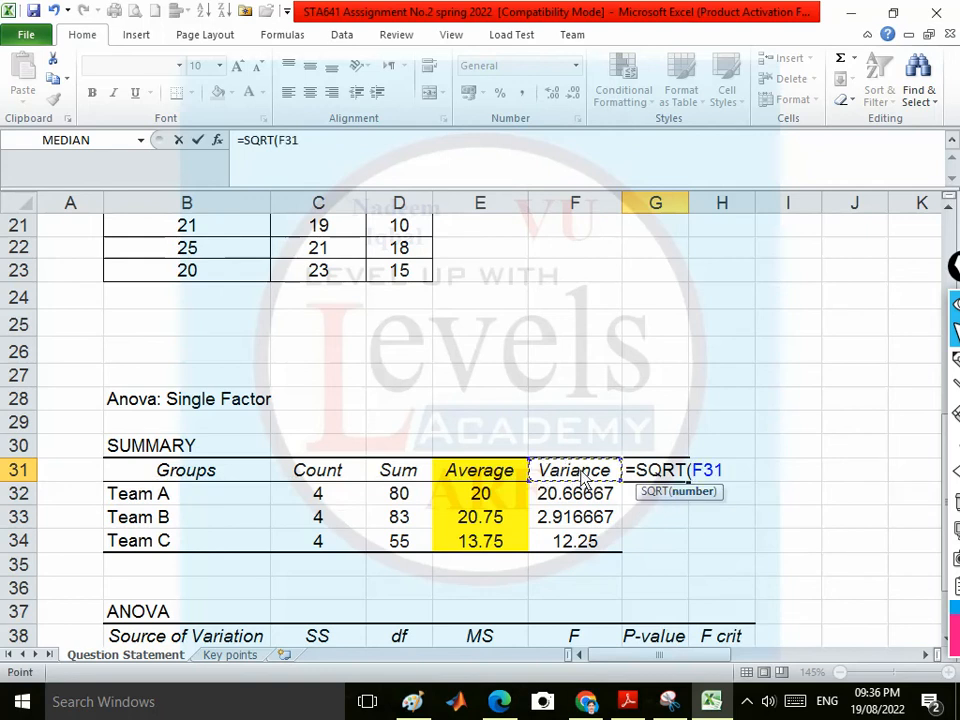
pyautogui.click(592, 503)
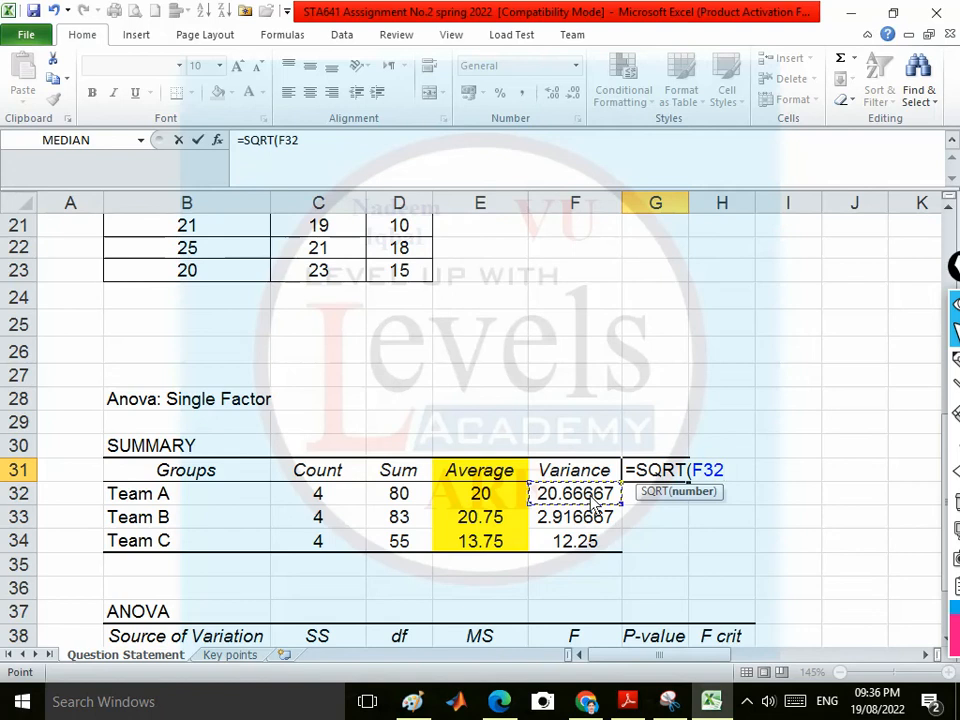
pyautogui.write(')')
pyautogui.press('Return')
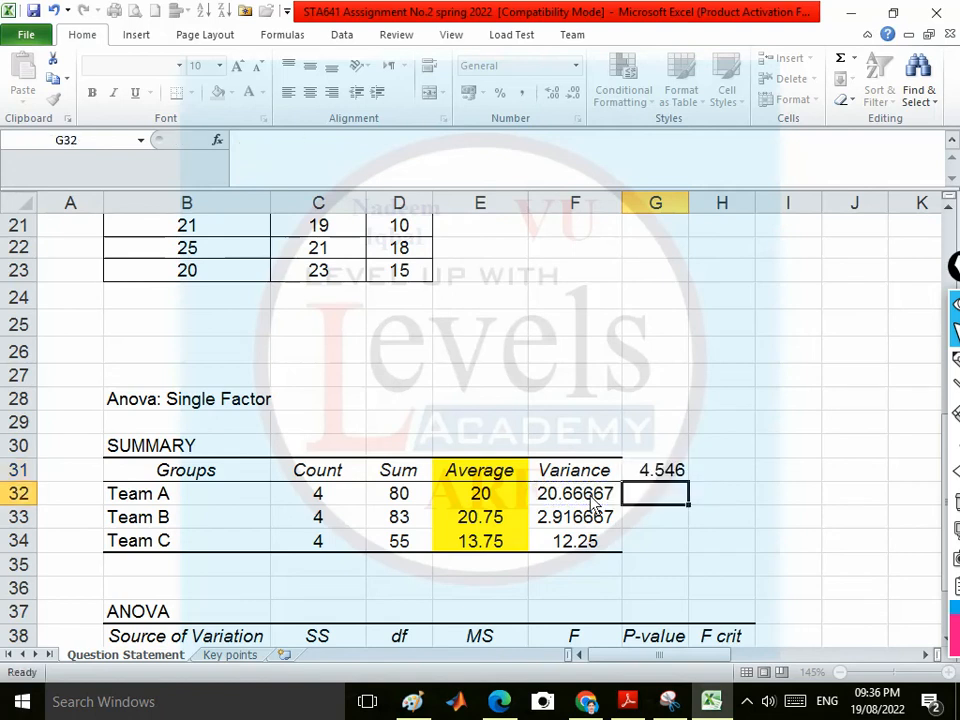
pyautogui.click(642, 472)
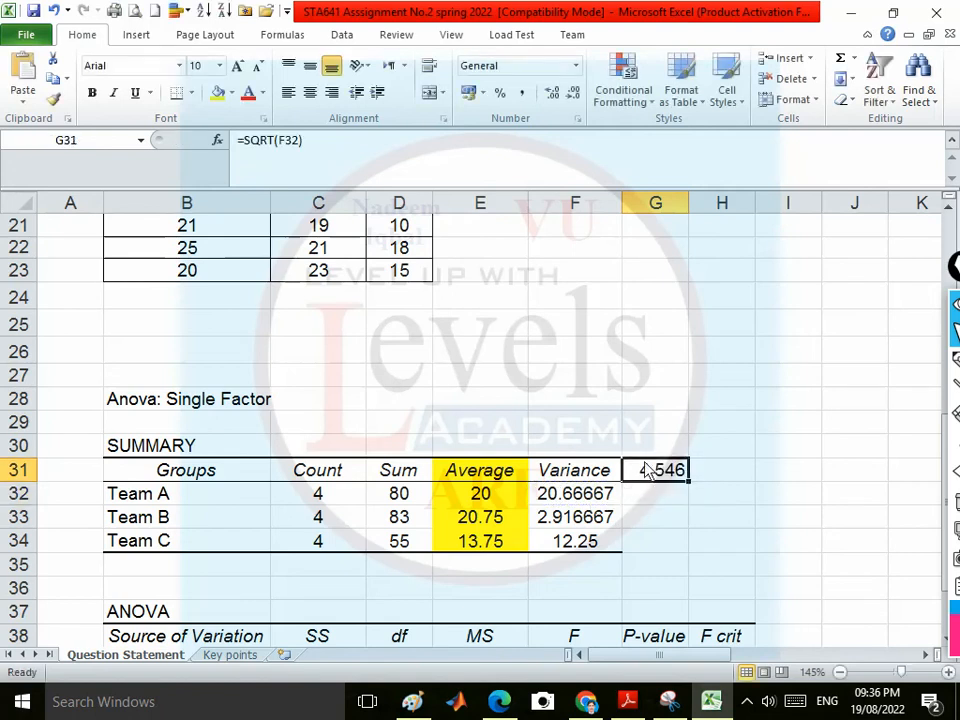
pyautogui.moveTo(660, 482); pyautogui.dragTo(691, 548)
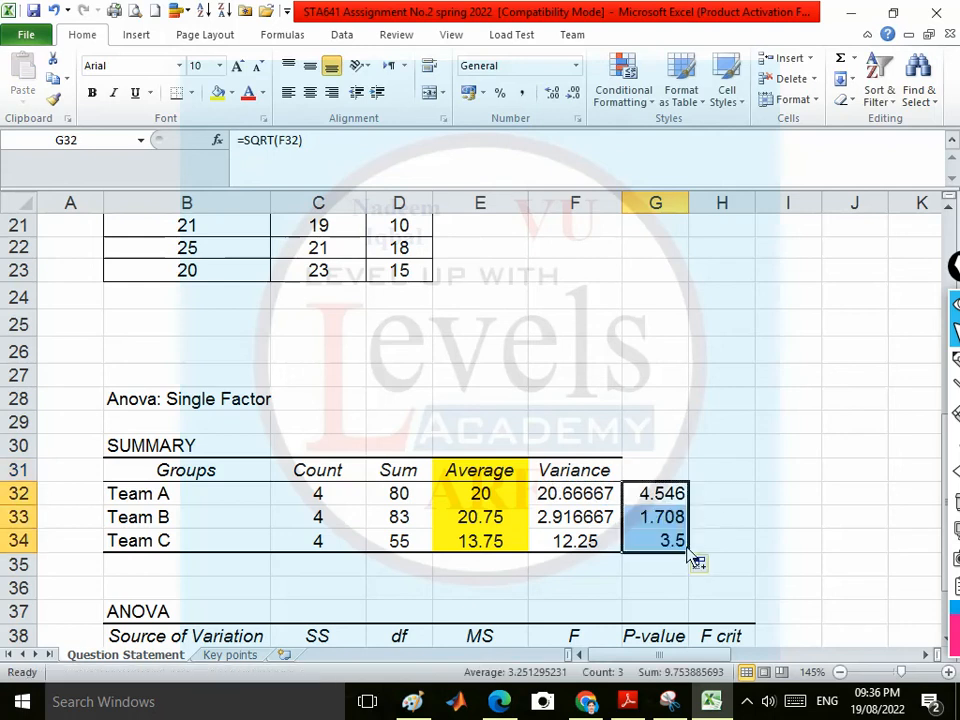
# - Enter the heading S.D in cell G31 above the standard deviations
pyautogui.click(656, 470)
pyautogui.write('S')
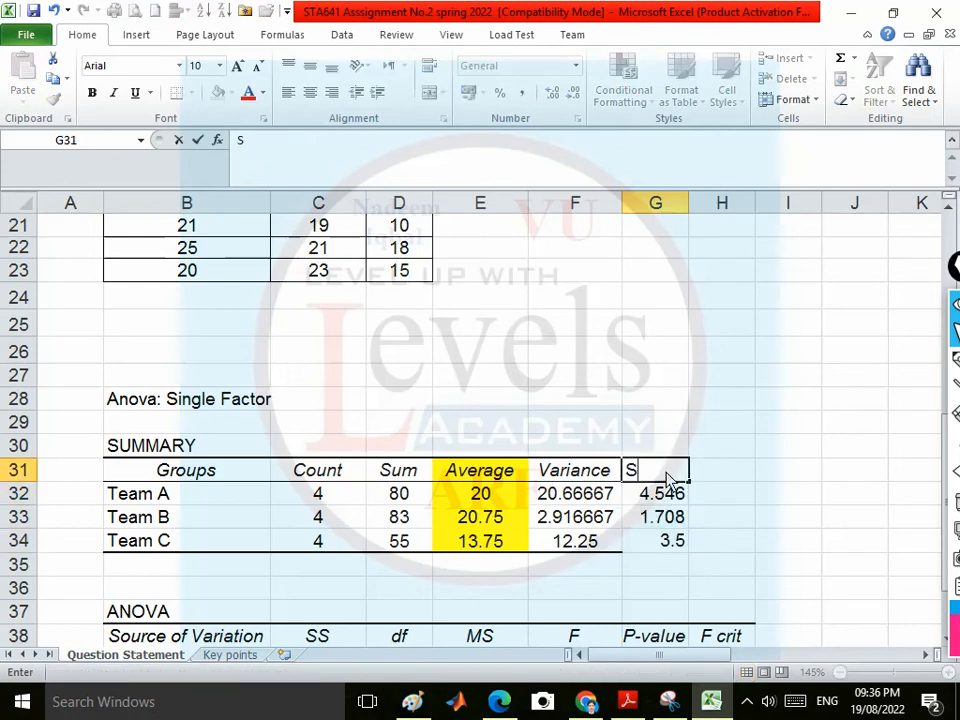
pyautogui.write('.D')
pyautogui.click(737, 443)
# - Center the S.D column, G31:G34, and highlight it with a yellow fill
pyautogui.moveTo(656, 470); pyautogui.dragTo(677, 540)
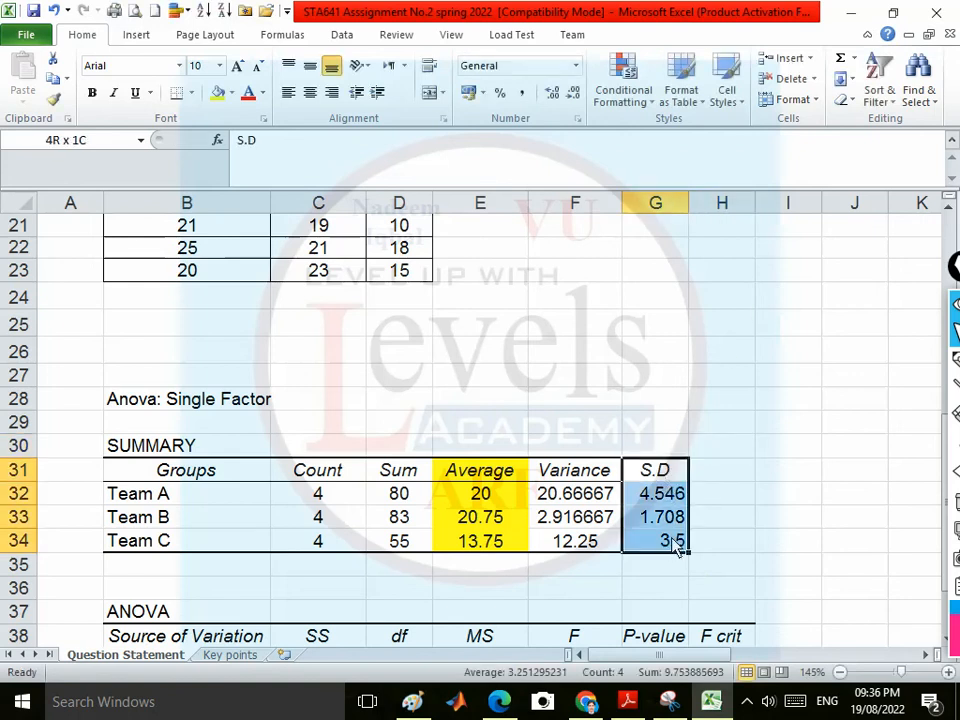
pyautogui.click(312, 95)
pyautogui.click(220, 96)
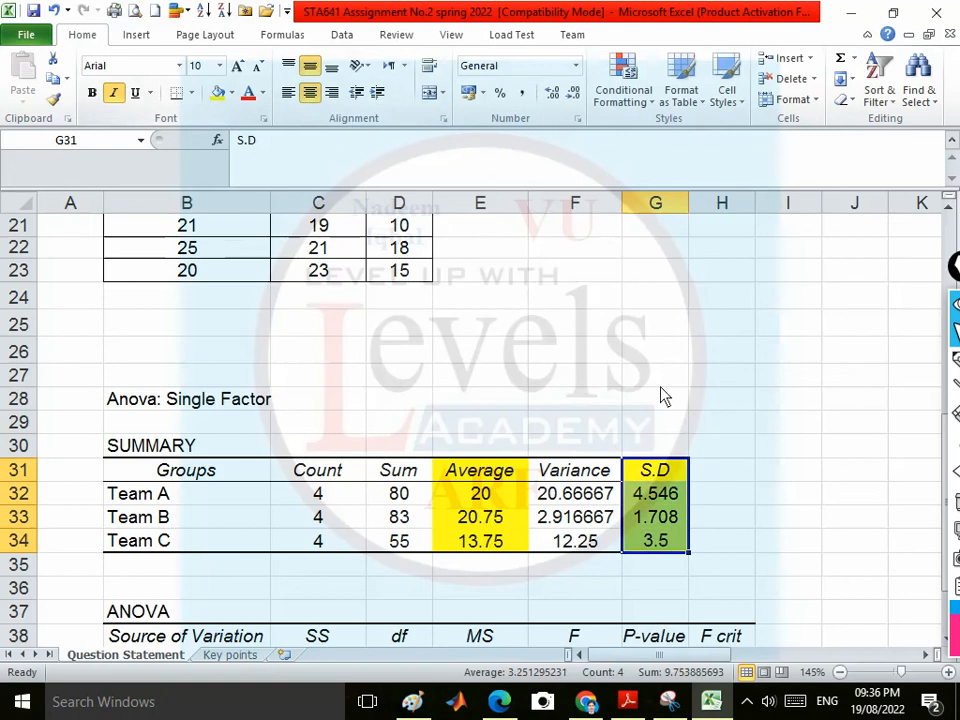
# - Highlight the ANOVA table's F cells, F38:F40, and F crit cells, H38:H39, with a yellow fill
pyautogui.scroll(-3, 621, 456)
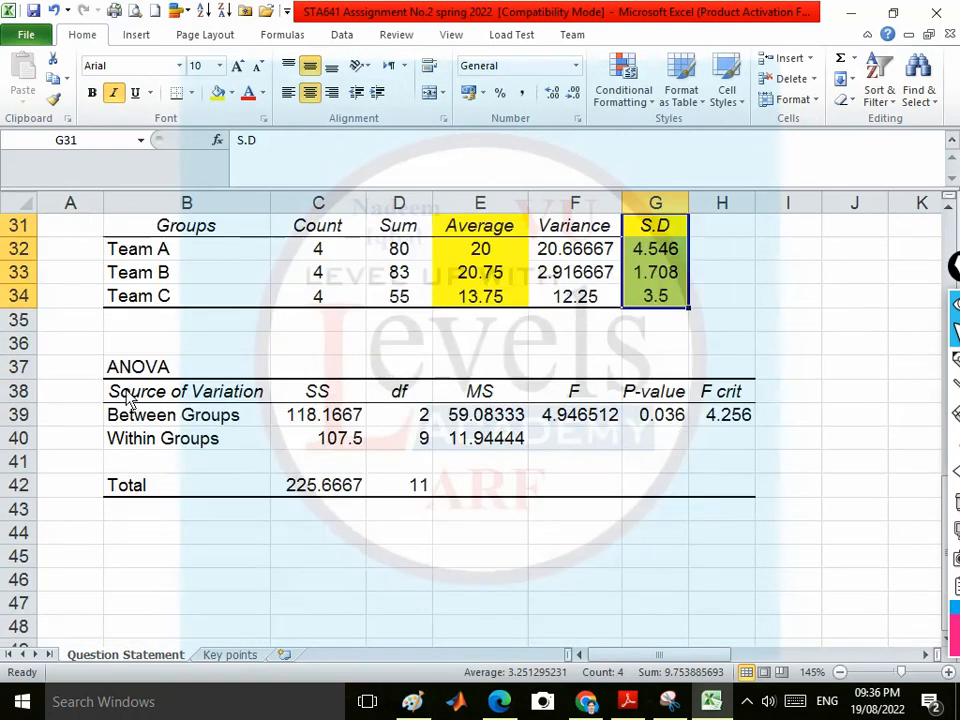
pyautogui.scroll(2, 150, 396)
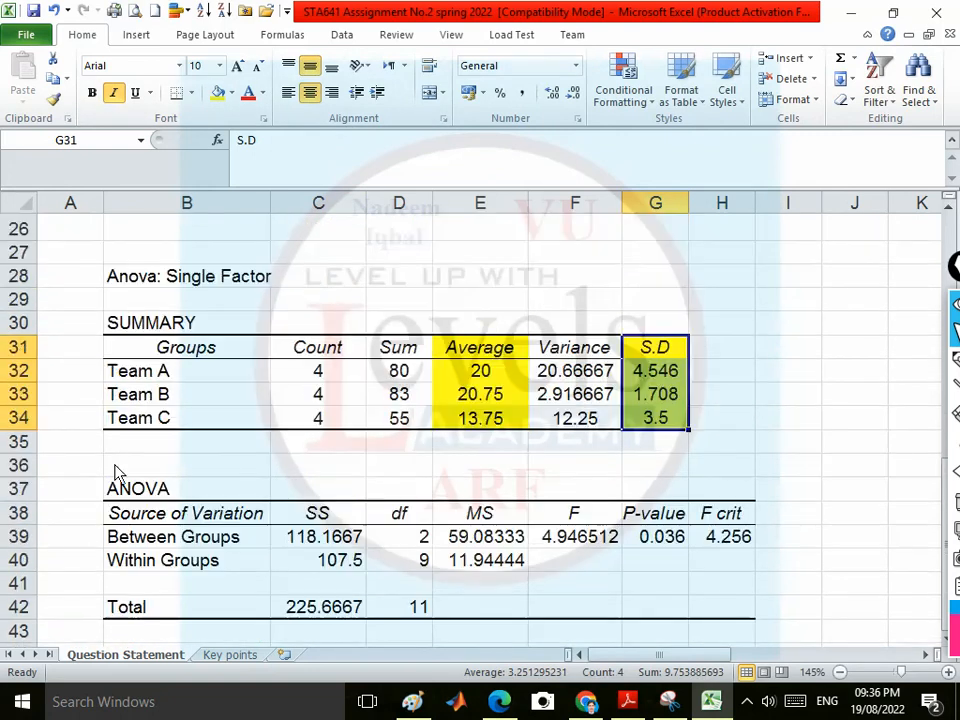
pyautogui.scroll(-2, 121, 475)
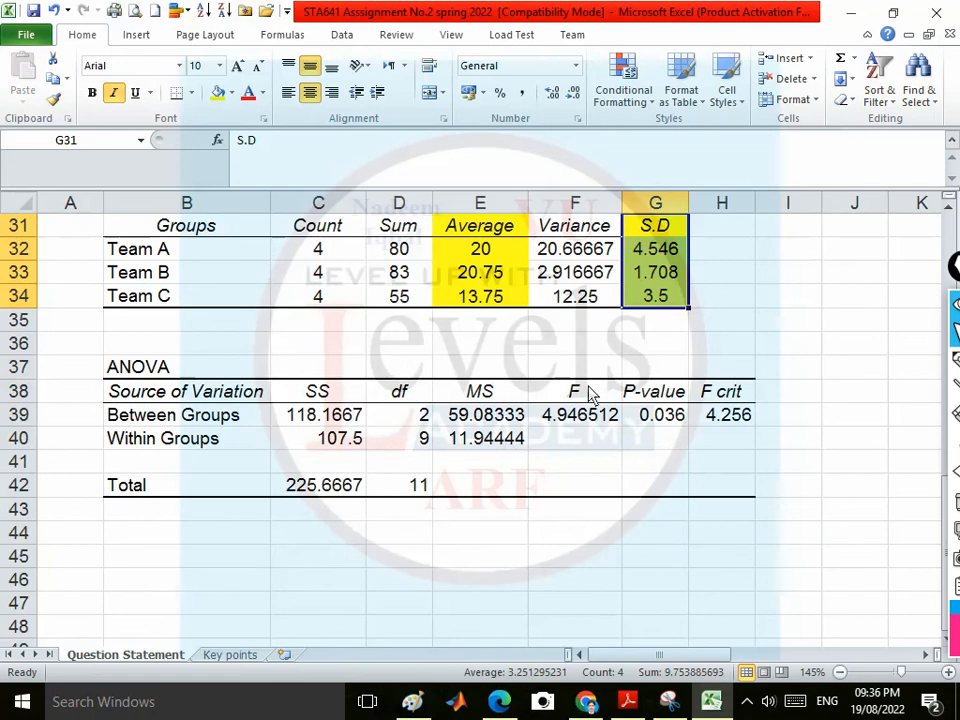
pyautogui.moveTo(589, 392); pyautogui.dragTo(585, 433)
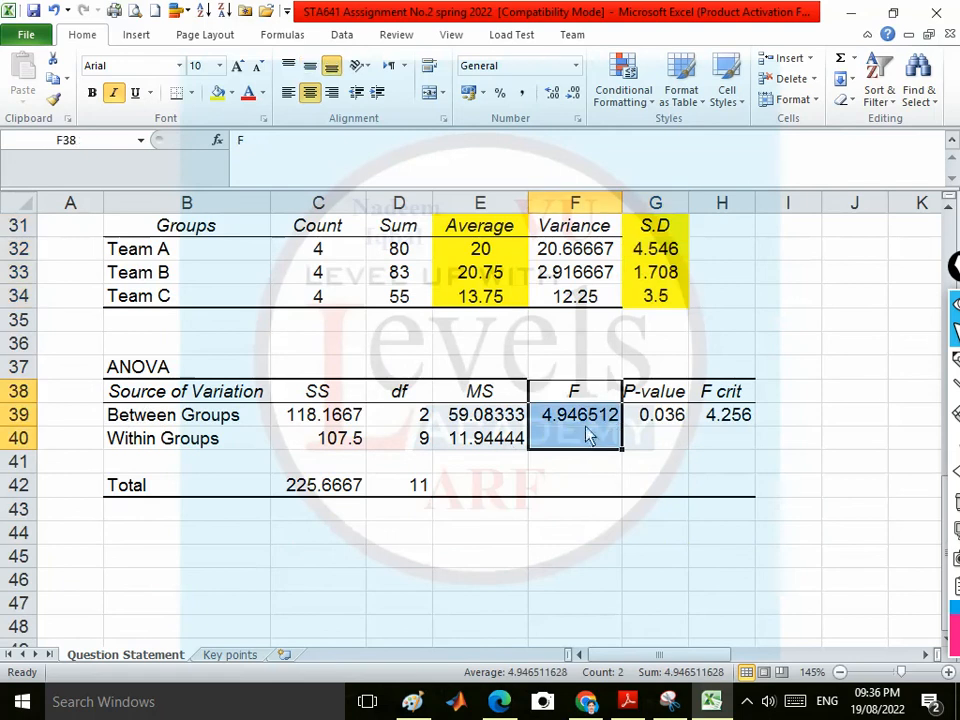
pyautogui.click(211, 102)
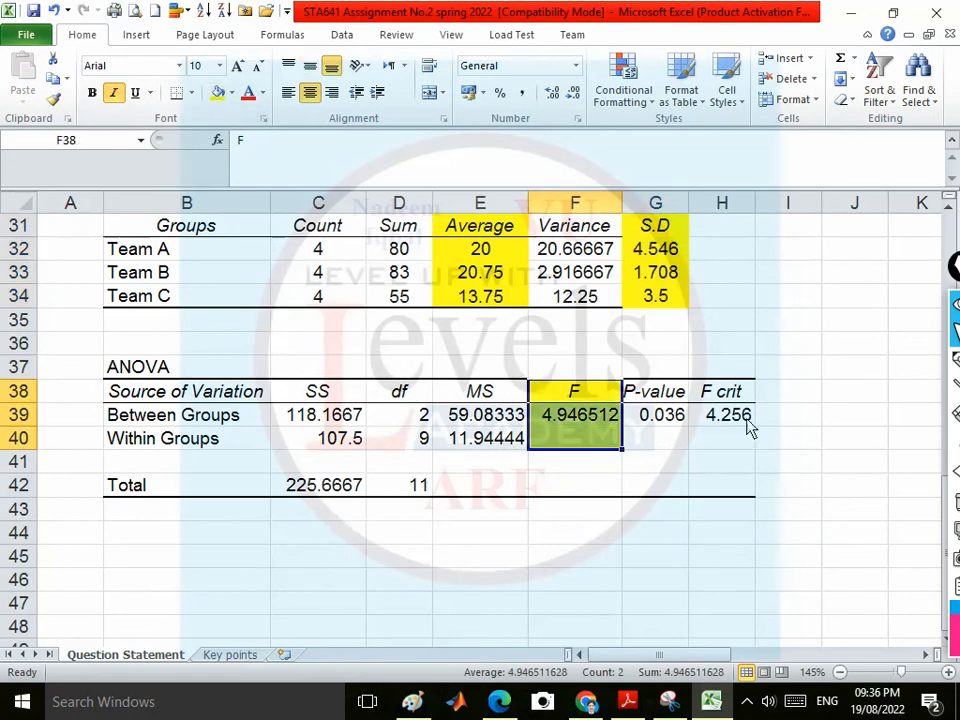
pyautogui.moveTo(735, 394); pyautogui.dragTo(705, 420)
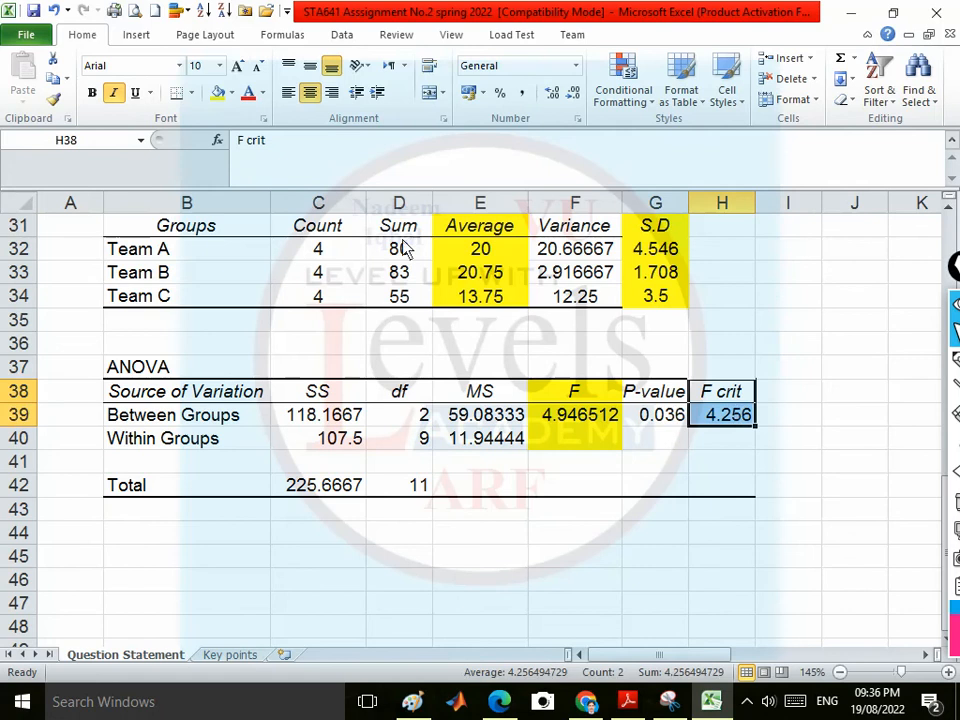
pyautogui.click(216, 93)
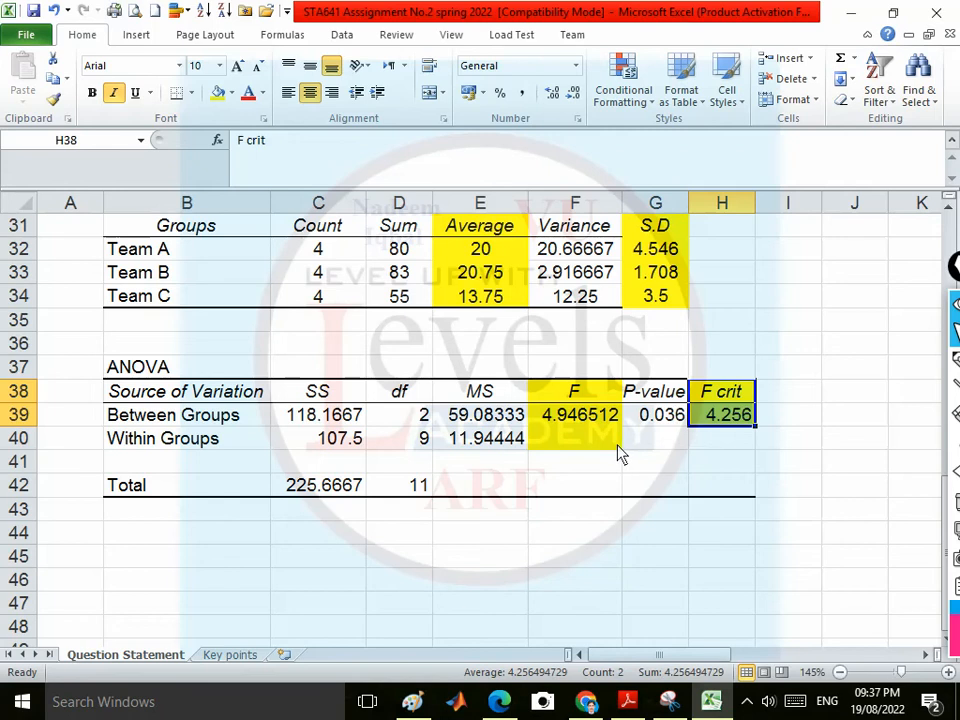
# - Sketch a bell curve over a baseline below the ANOVA table with the annotation pen, adding two vertical cutoffs and labelling the upper one 4.256
pyautogui.click(555, 422)
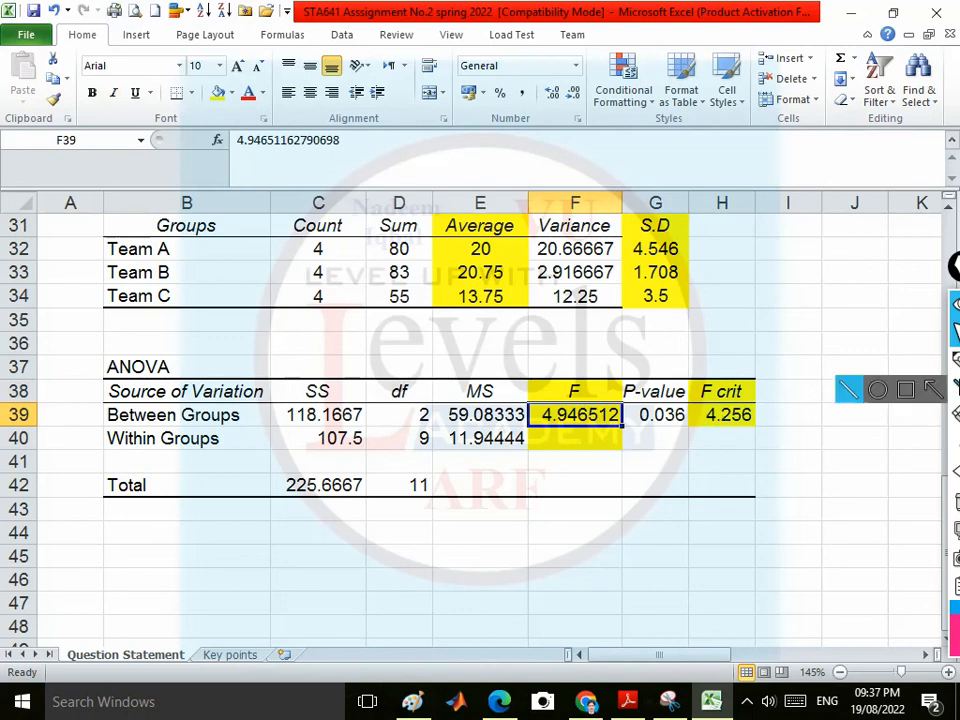
pyautogui.moveTo(955, 362)
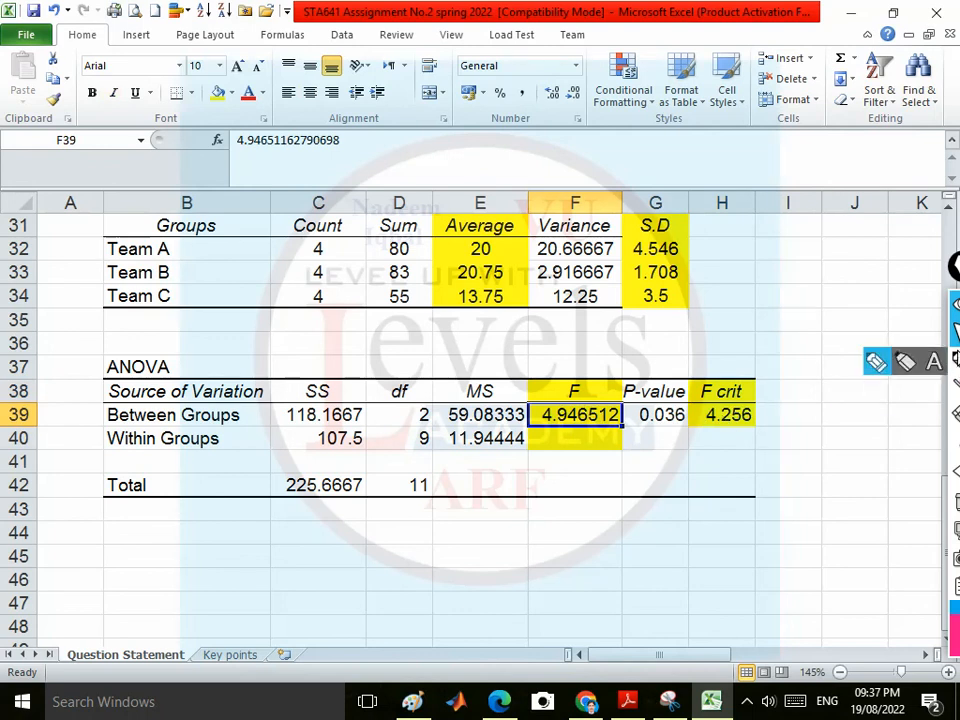
pyautogui.click(877, 363)
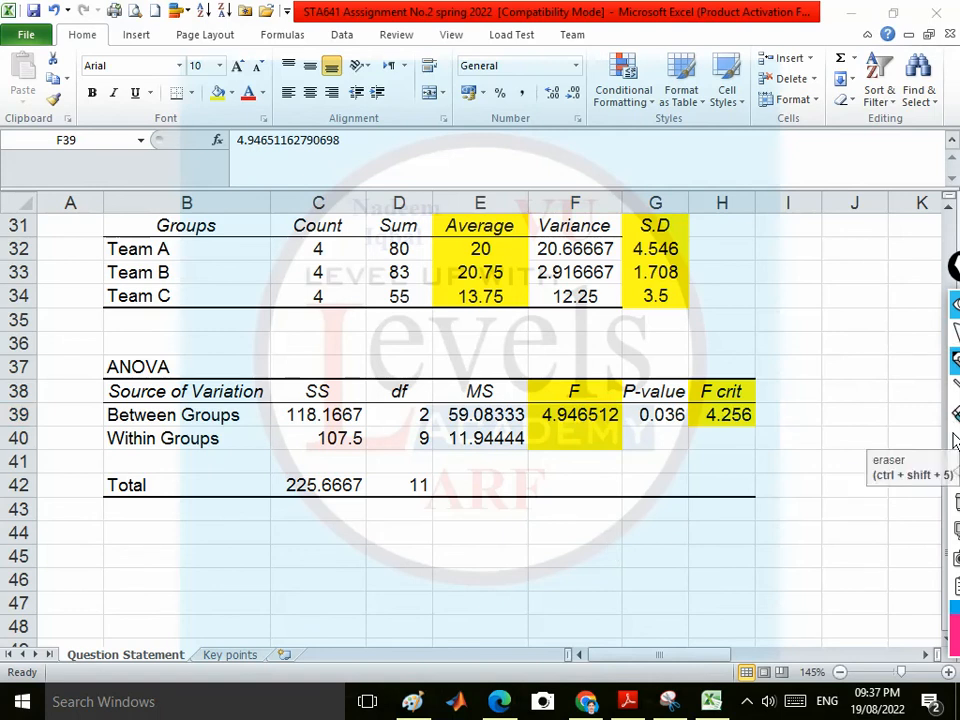
pyautogui.moveTo(955, 444)
pyautogui.click(823, 448)
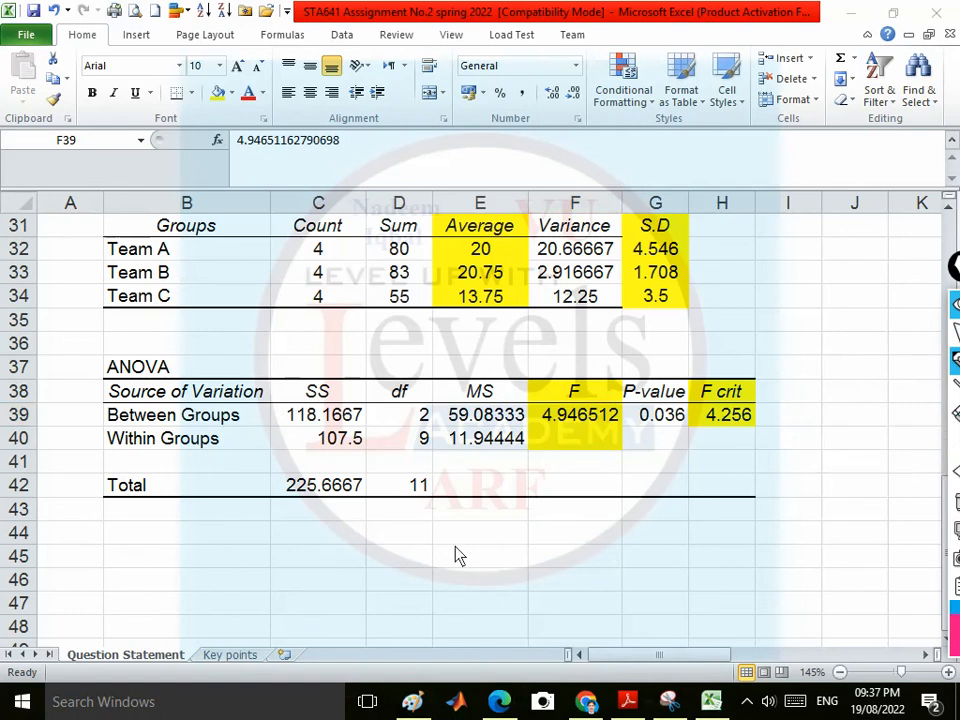
pyautogui.moveTo(451, 572); pyautogui.dragTo(795, 567)
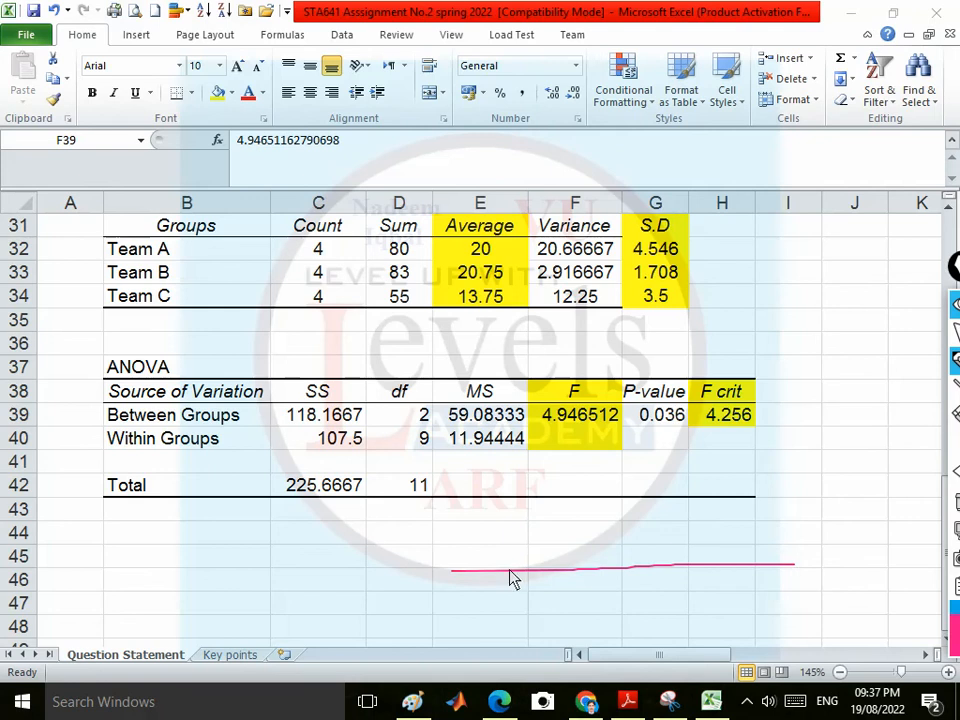
pyautogui.moveTo(451, 552)
pyautogui.mouseDown()
pyautogui.moveTo(480, 552)
pyautogui.moveTo(556, 481)
pyautogui.mouseUp()
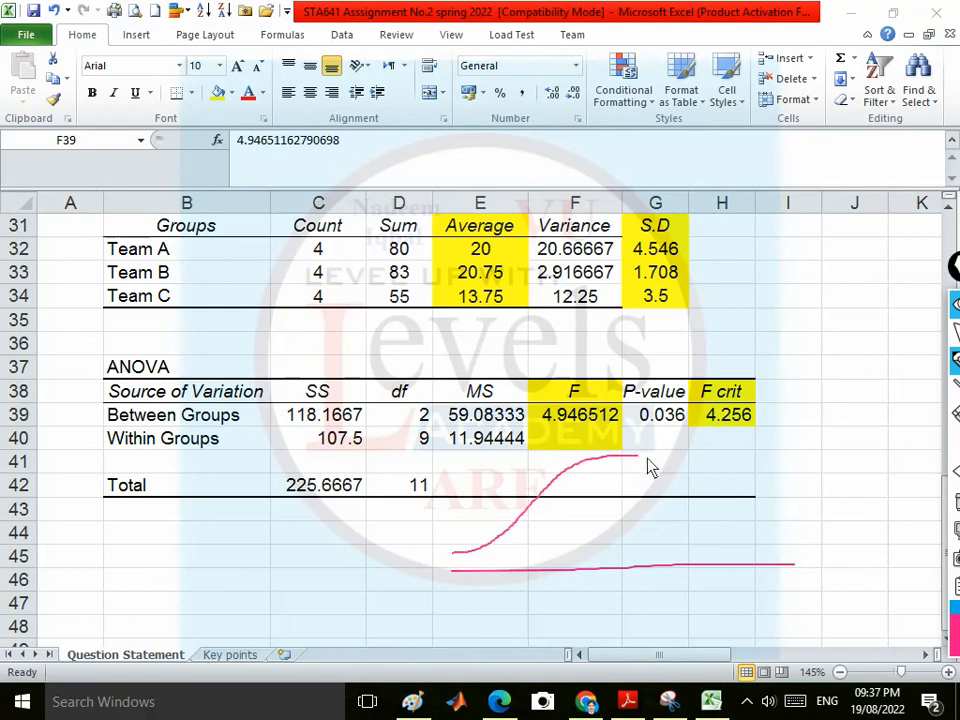
pyautogui.moveTo(651, 467)
pyautogui.mouseDown()
pyautogui.moveTo(804, 553)
pyautogui.moveTo(812, 538)
pyautogui.mouseUp()
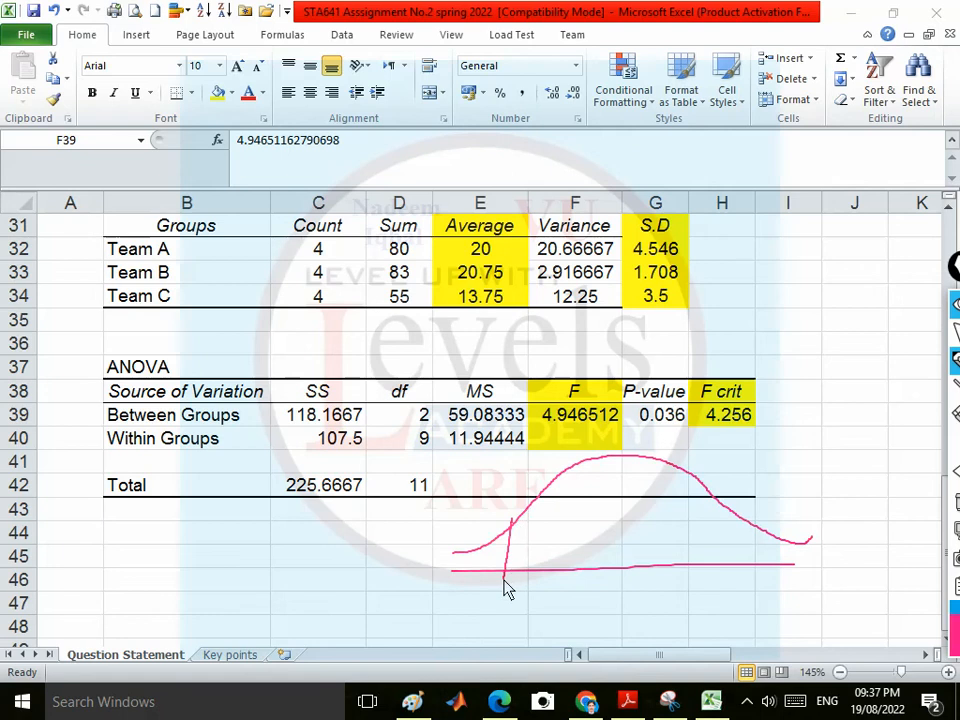
pyautogui.moveTo(768, 518); pyautogui.dragTo(769, 574)
pyautogui.moveTo(776, 578)
pyautogui.mouseDown()
pyautogui.moveTo(792, 608)
pyautogui.moveTo(853, 606)
pyautogui.mouseUp()
pyautogui.click(801, 596)
# - Label the curve's lower cutoff -4.25 and mark the region between the cutoffs with a double-headed arrow and Ho
pyautogui.moveTo(398, 603); pyautogui.dragTo(474, 608)
pyautogui.moveTo(474, 594)
pyautogui.mouseDown()
pyautogui.moveTo(474, 618)
pyautogui.moveTo(499, 628)
pyautogui.moveTo(542, 598)
pyautogui.mouseUp()
pyautogui.click(487, 607)
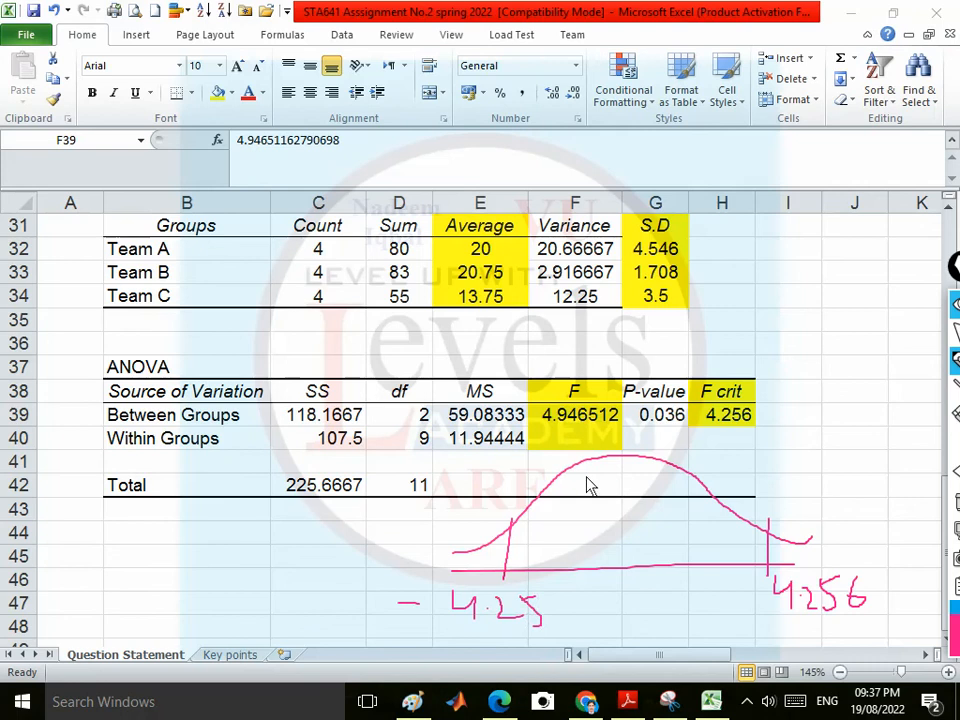
pyautogui.moveTo(553, 527)
pyautogui.mouseDown()
pyautogui.moveTo(698, 520)
pyautogui.moveTo(686, 526)
pyautogui.mouseUp()
pyautogui.moveTo(557, 519); pyautogui.dragTo(587, 538)
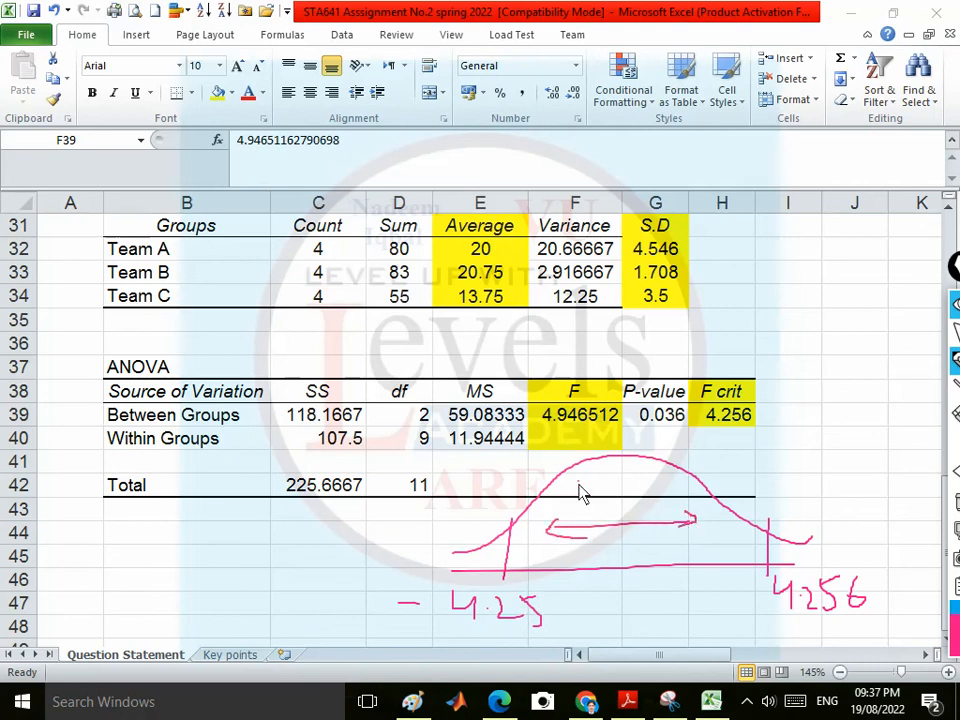
pyautogui.moveTo(579, 481)
pyautogui.mouseDown()
pyautogui.moveTo(579, 513)
pyautogui.moveTo(603, 493)
pyautogui.moveTo(633, 498)
pyautogui.moveTo(625, 491)
pyautogui.mouseUp()
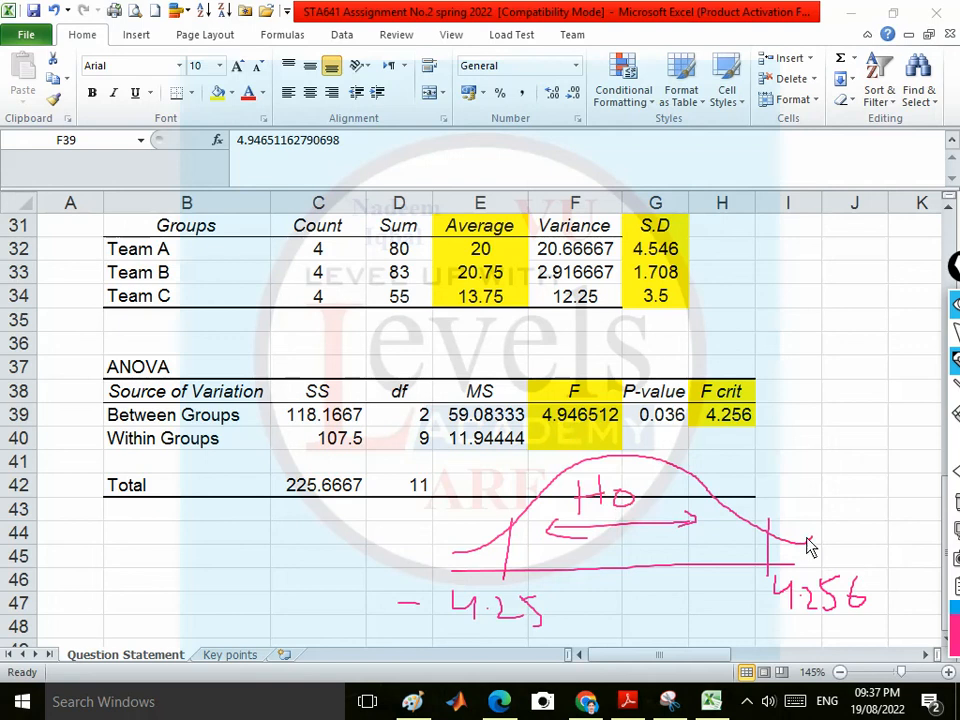
# - Draw an arrow at the tail beyond the 4.256 cutoff and label it F
pyautogui.moveTo(814, 493); pyautogui.dragTo(818, 578)
pyautogui.moveTo(797, 487)
pyautogui.mouseDown()
pyautogui.moveTo(797, 520)
pyautogui.moveTo(830, 536)
pyautogui.mouseUp()
pyautogui.moveTo(803, 420); pyautogui.dragTo(806, 461)
pyautogui.moveTo(802, 415)
pyautogui.mouseDown()
pyautogui.moveTo(835, 408)
pyautogui.moveTo(855, 423)
pyautogui.mouseUp()
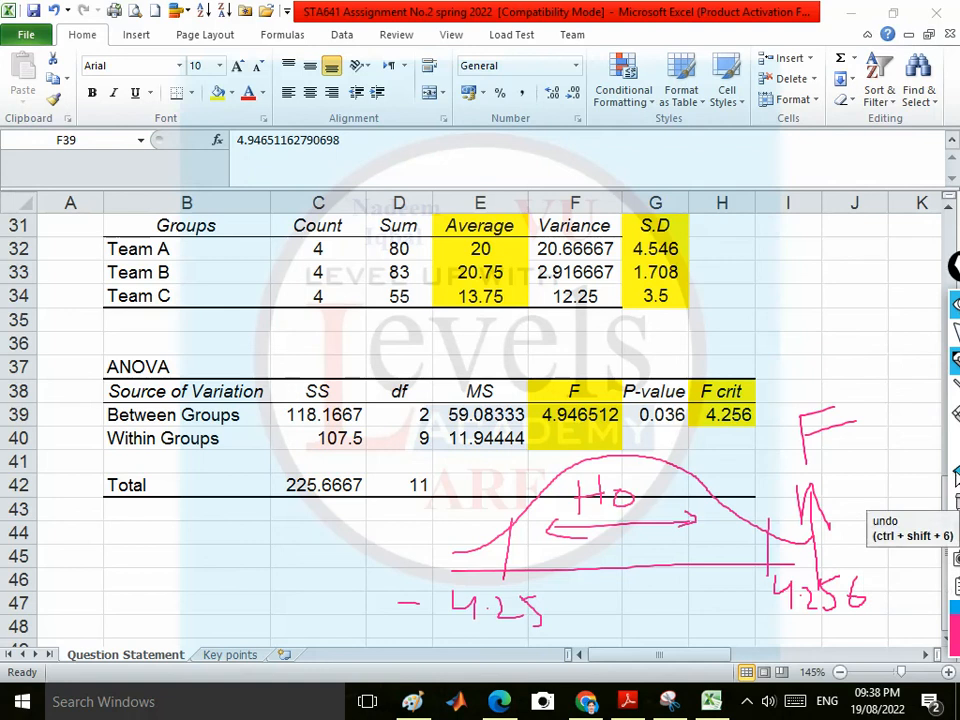
# - Undo all the pen annotations below the ANOVA table, including the bell curve and its labels, and return to the normal pointer
pyautogui.click(954, 500)
pyautogui.click(954, 500)
pyautogui.click(956, 476)
pyautogui.click(956, 476)
pyautogui.click(956, 476)
pyautogui.click(956, 476)
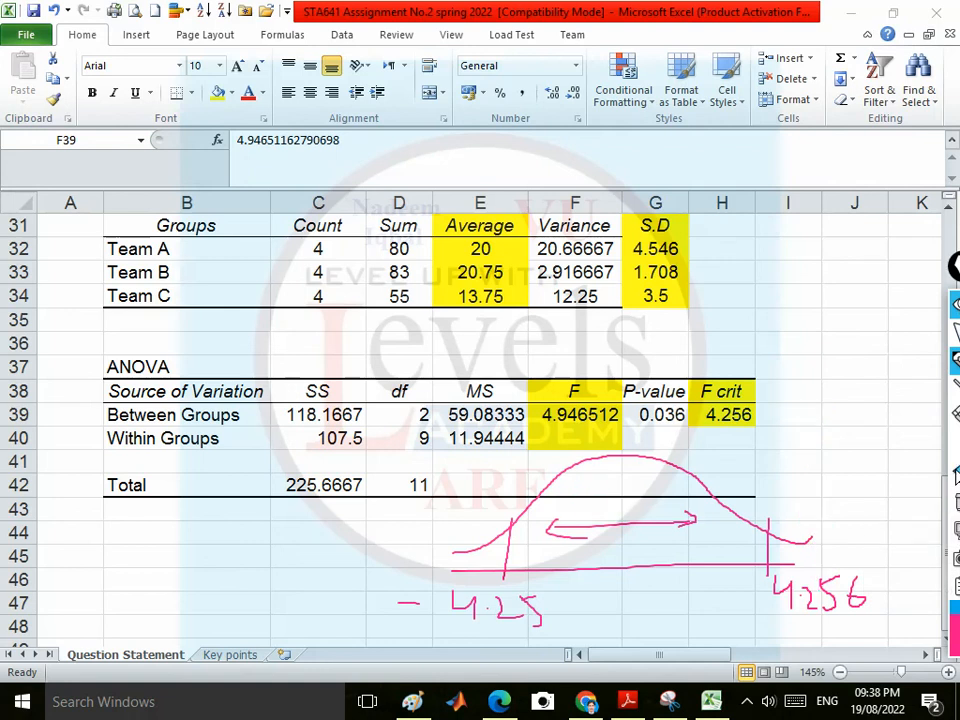
pyautogui.click(956, 476)
pyautogui.click(956, 476)
pyautogui.click(956, 476)
pyautogui.click(956, 476)
pyautogui.click(956, 476)
pyautogui.click(956, 476)
pyautogui.click(956, 476)
pyautogui.click(956, 476)
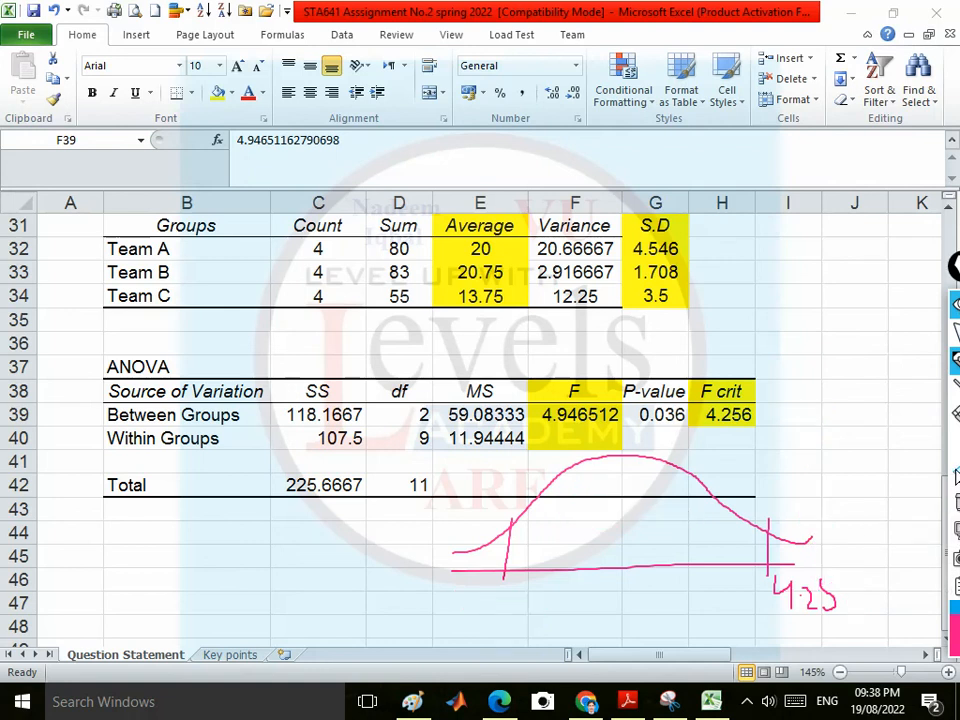
pyautogui.click(956, 476)
pyautogui.click(956, 476)
pyautogui.click(956, 476)
pyautogui.click(956, 476)
pyautogui.click(956, 476)
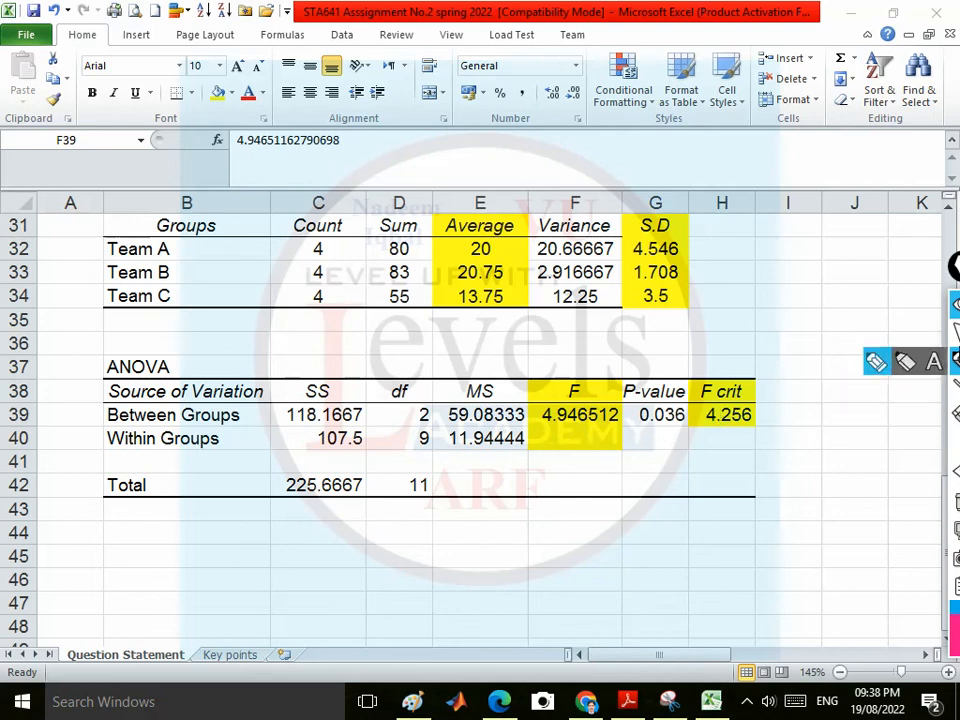
pyautogui.click(956, 328)
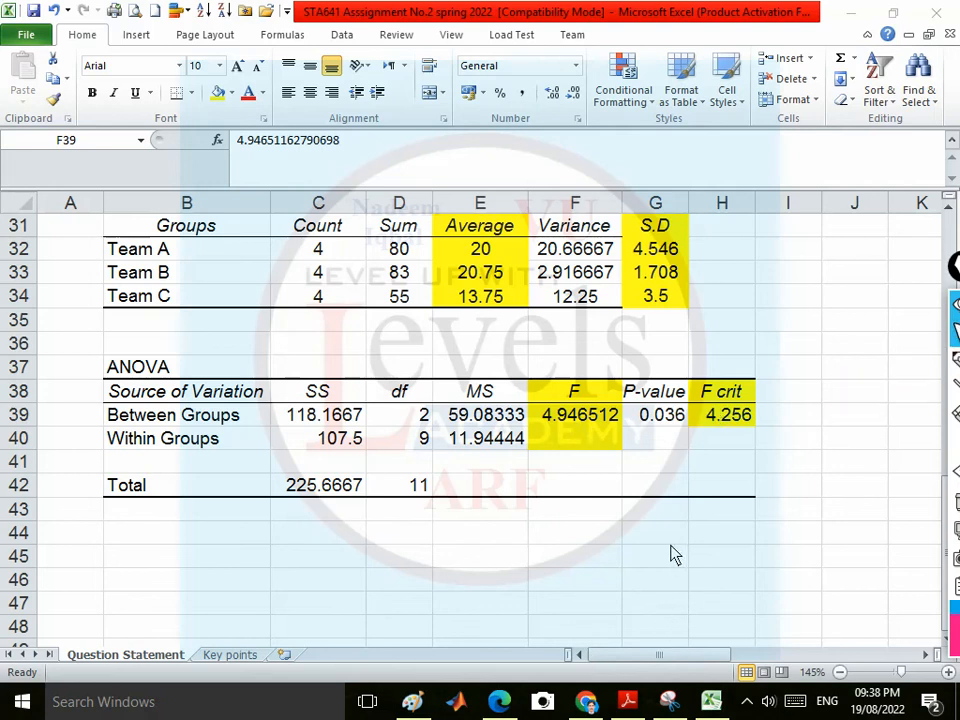
# - Examine the Results block in columns M to T, comparing its summary and ANOVA tables, including F in R16, with the written conclusion
pyautogui.scroll(5, 530, 563)
pyautogui.scroll(-3, 524, 563)
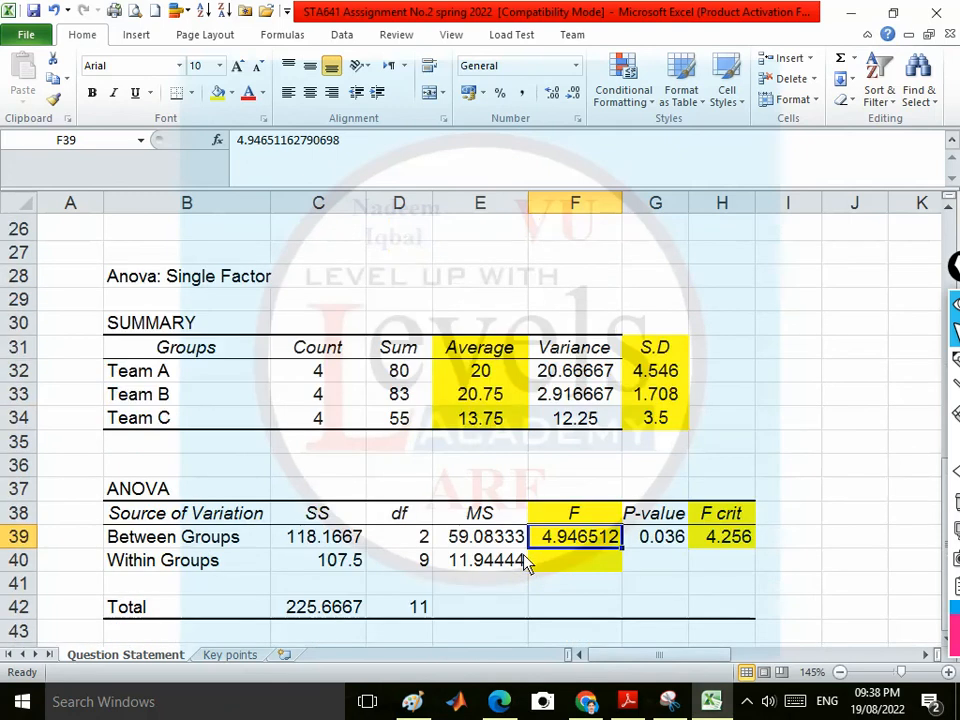
pyautogui.scroll(5, 337, 600)
pyautogui.scroll(3, 337, 600)
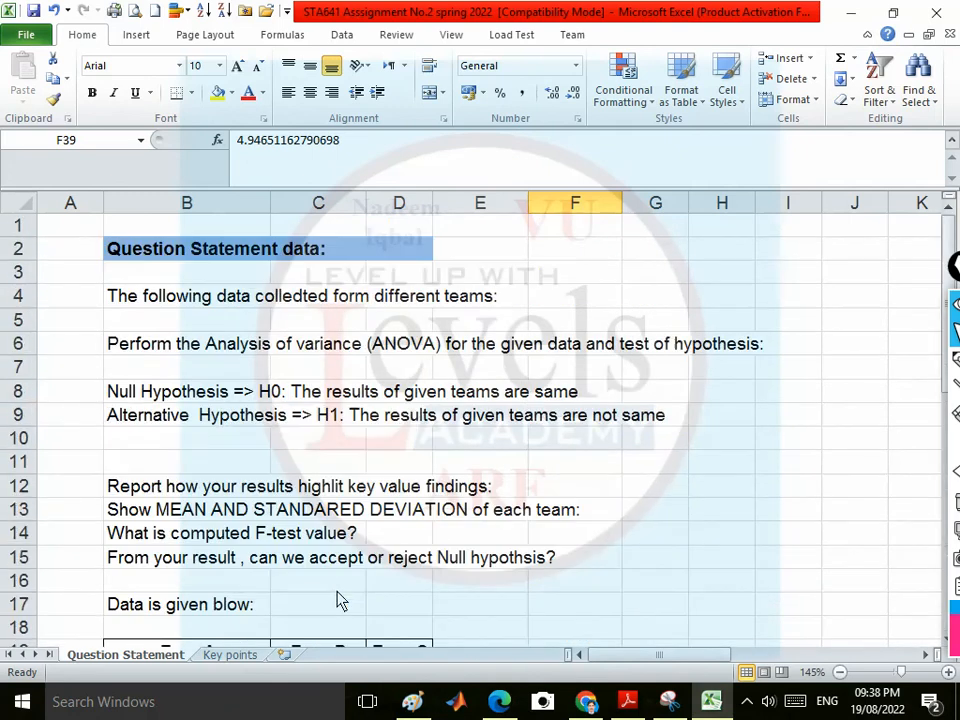
pyautogui.moveTo(620, 660); pyautogui.dragTo(776, 652)
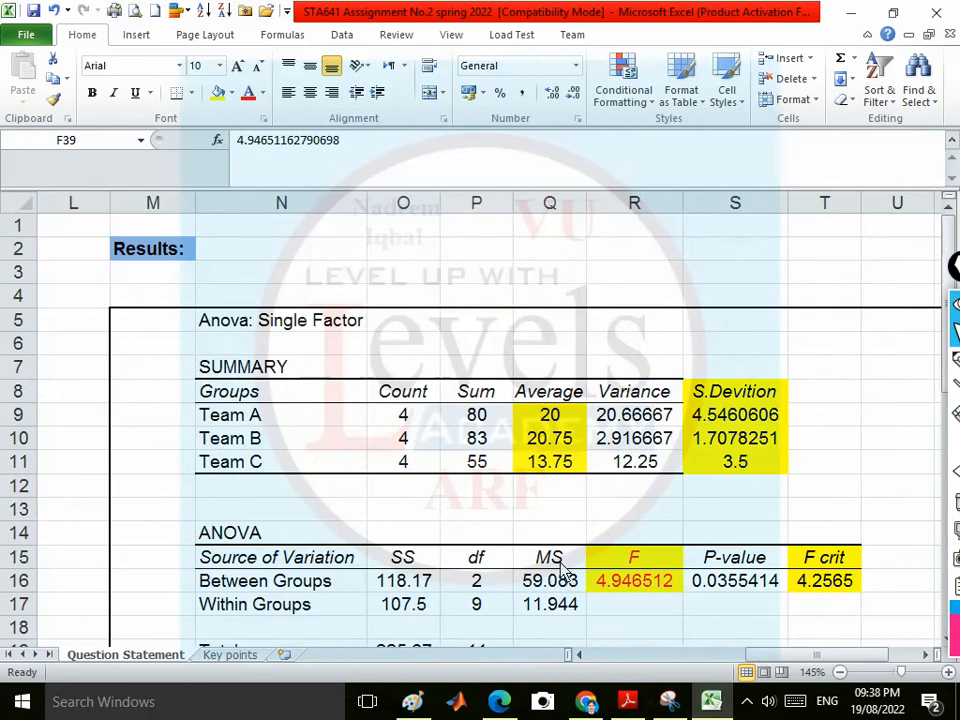
pyautogui.scroll(-2, 555, 570)
pyautogui.scroll(2, 555, 568)
pyautogui.scroll(-2, 404, 305)
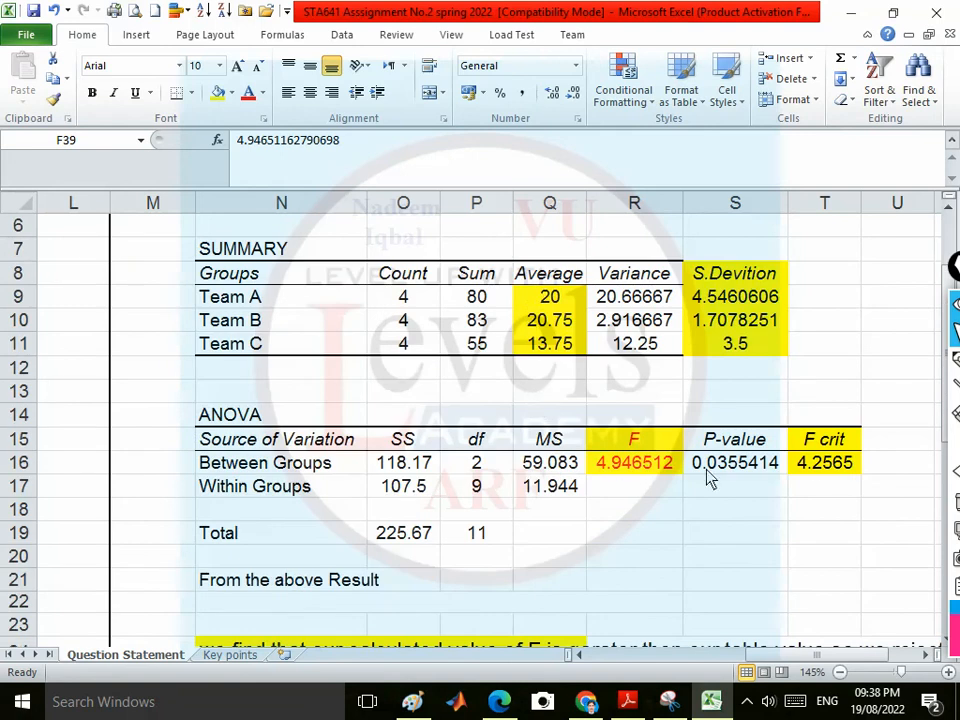
pyautogui.scroll(-2, 694, 480)
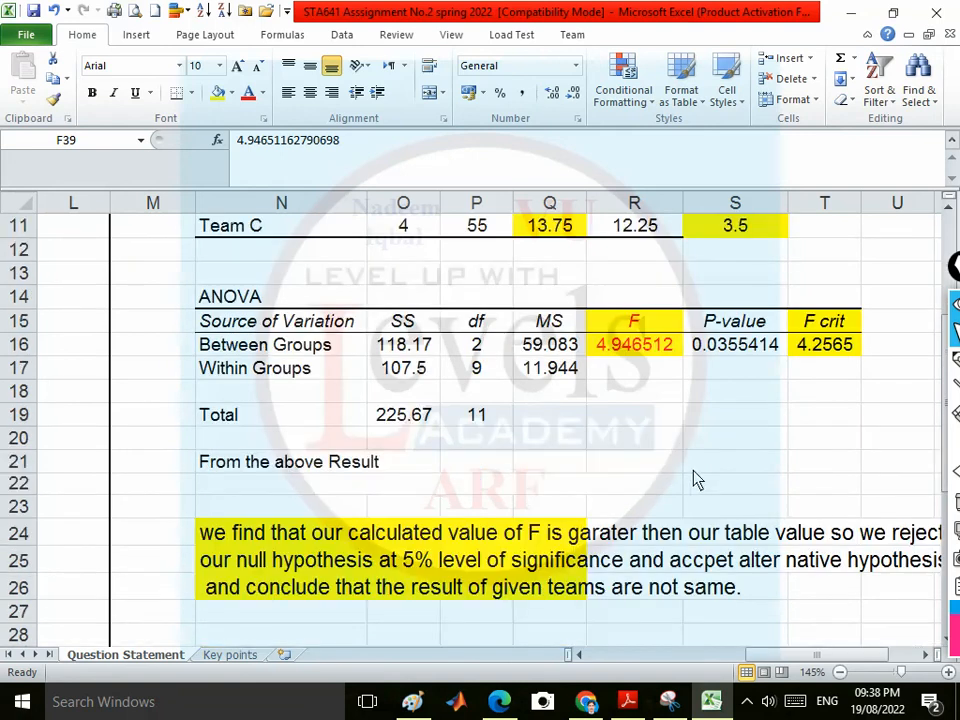
pyautogui.scroll(-2, 686, 480)
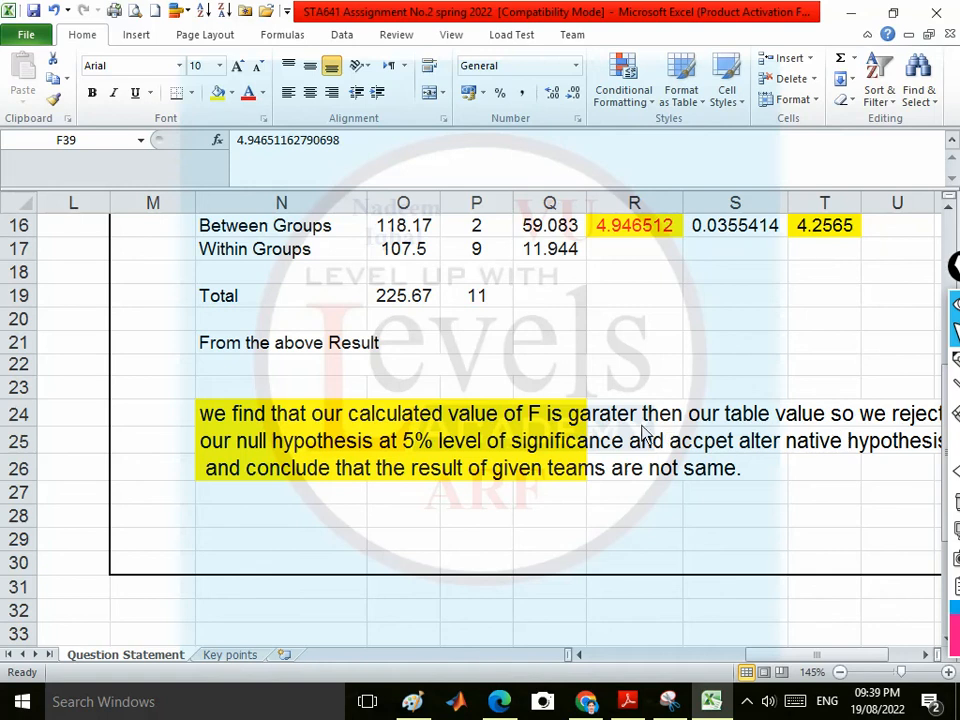
pyautogui.scroll(3, 643, 369)
pyautogui.click(643, 464)
pyautogui.scroll(-3, 645, 500)
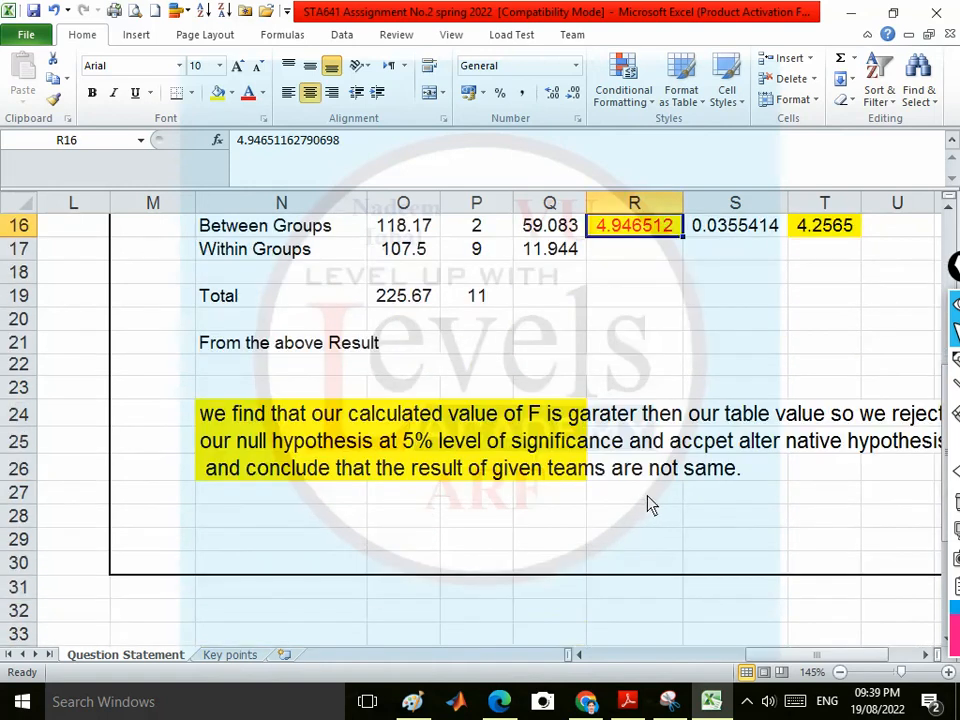
pyautogui.moveTo(776, 656)
pyautogui.mouseDown()
pyautogui.moveTo(806, 658)
pyautogui.moveTo(772, 656)
pyautogui.mouseUp()
# - Edit the conclusion's second line in N25 to read "95% =0.05 level of significance"
pyautogui.click(412, 449)
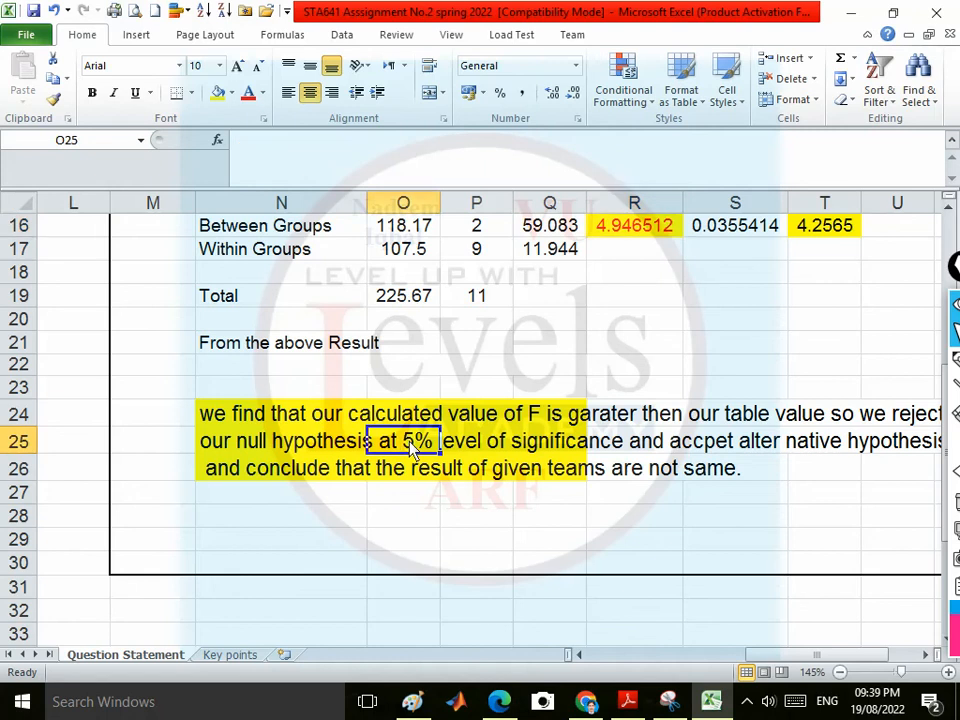
pyautogui.doubleClick(226, 418)
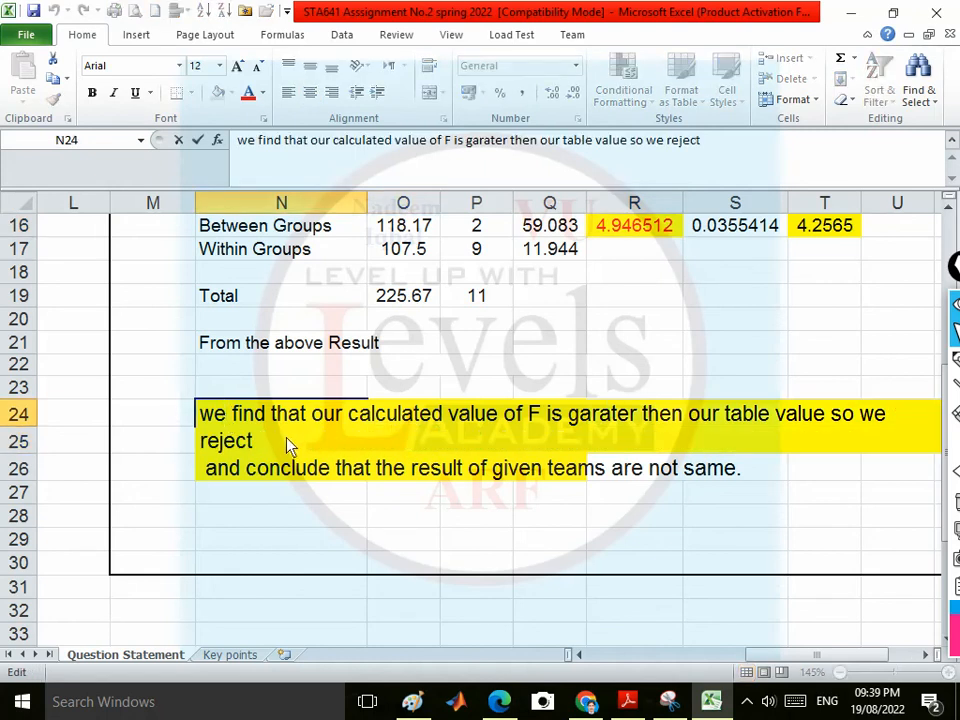
pyautogui.click(360, 518)
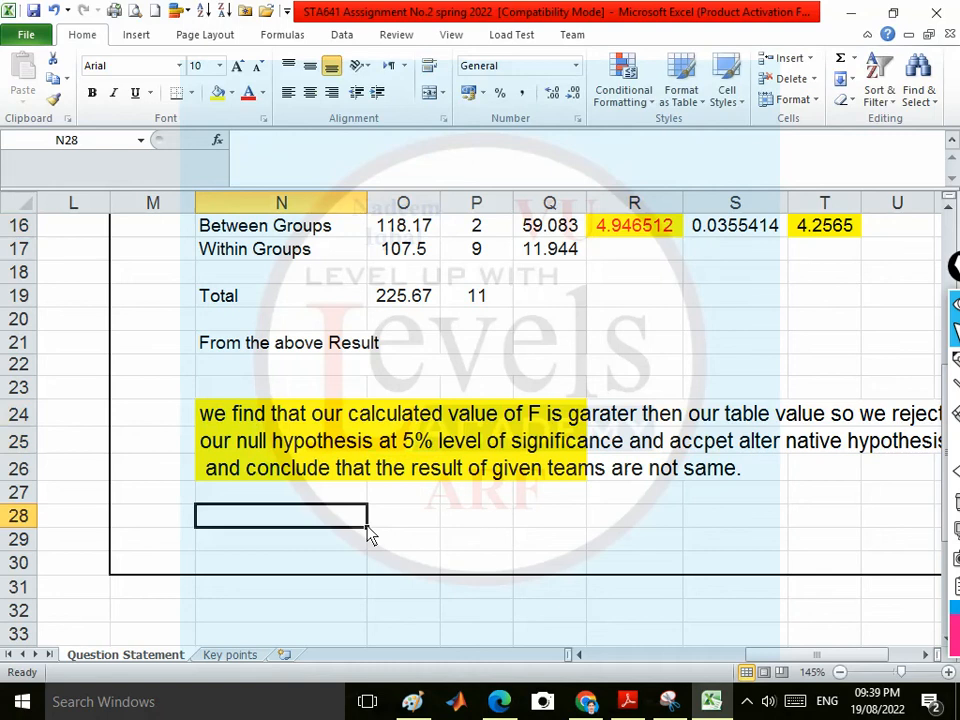
pyautogui.click(407, 448)
pyautogui.doubleClick(214, 446)
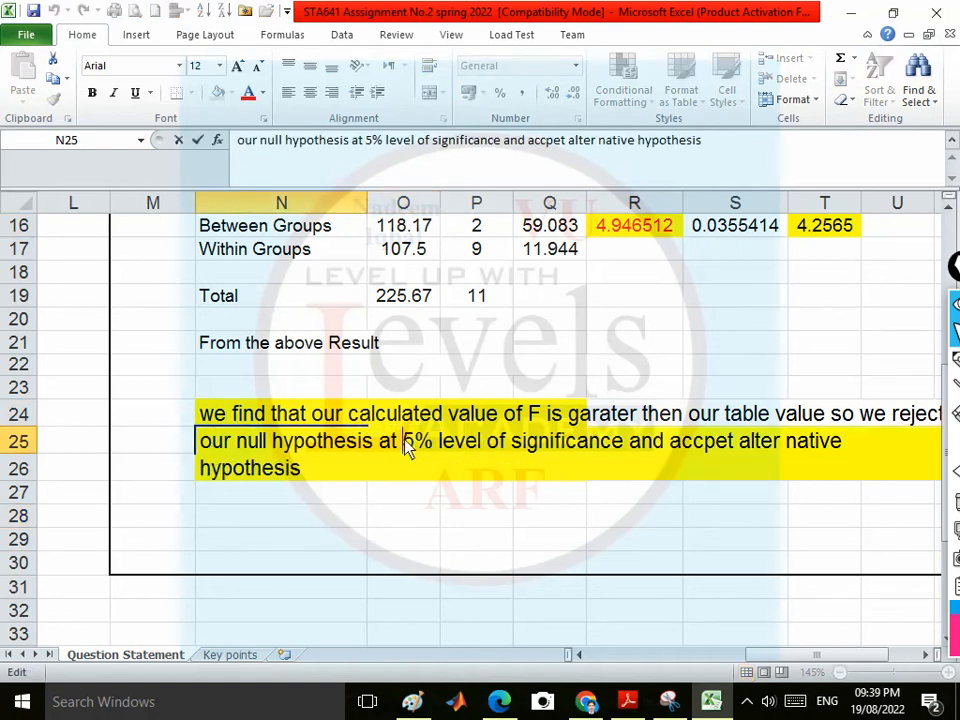
pyautogui.click(404, 441)
pyautogui.write('95% ')
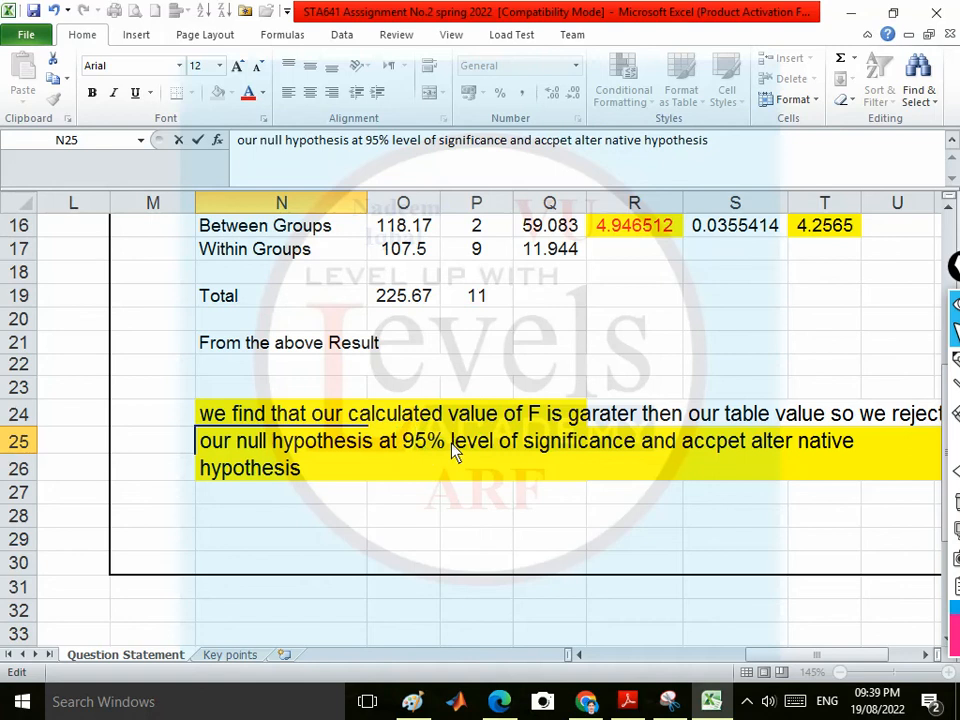
pyautogui.write('=')
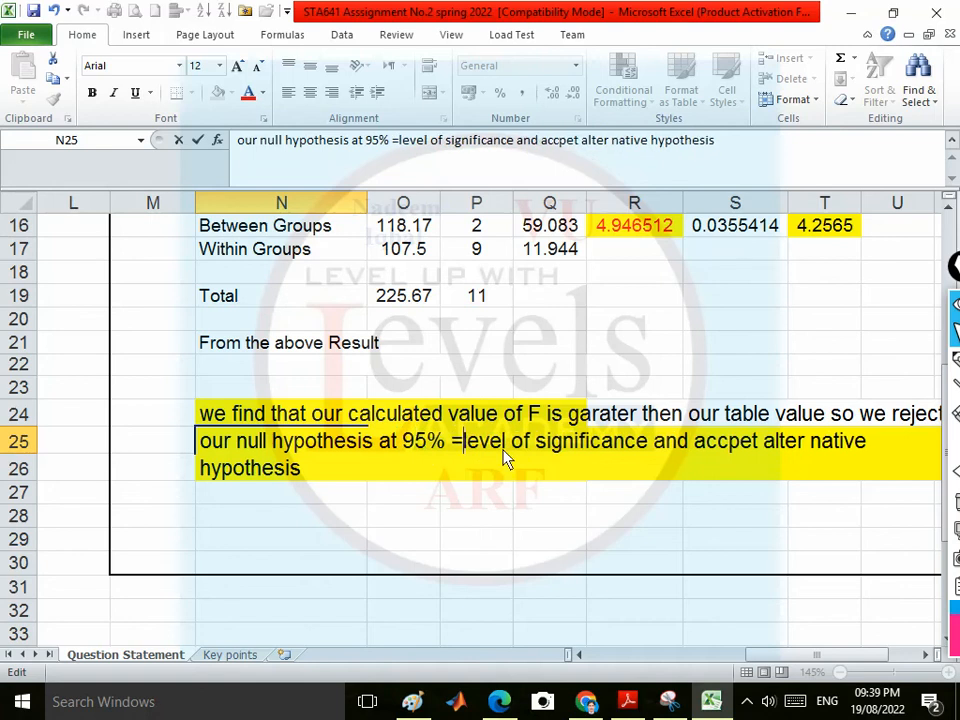
pyautogui.write('0.05')
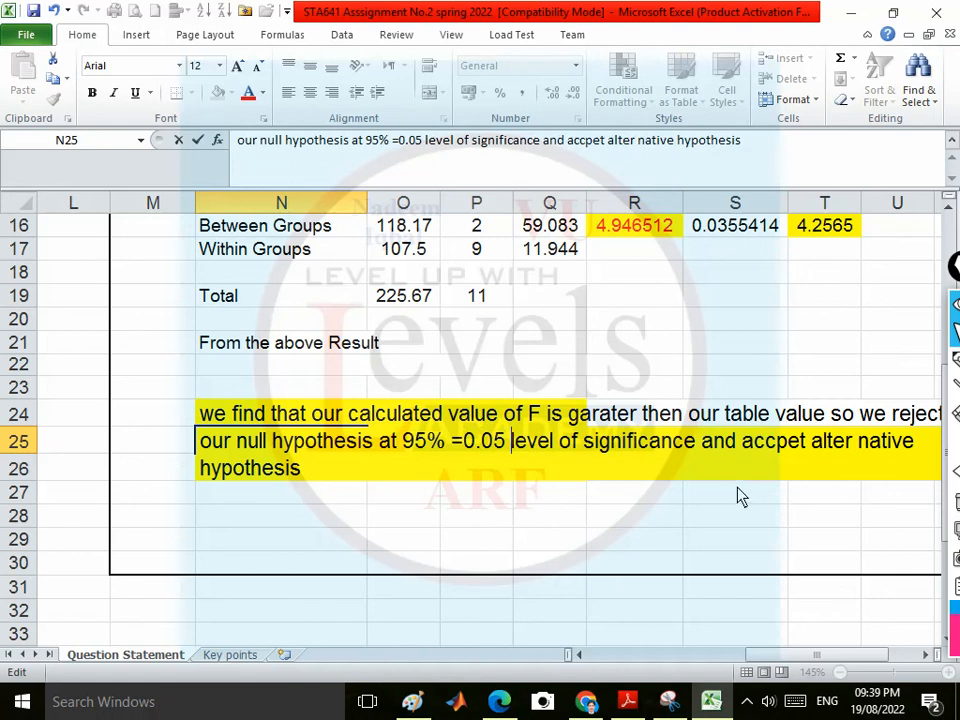
pyautogui.click(682, 499)
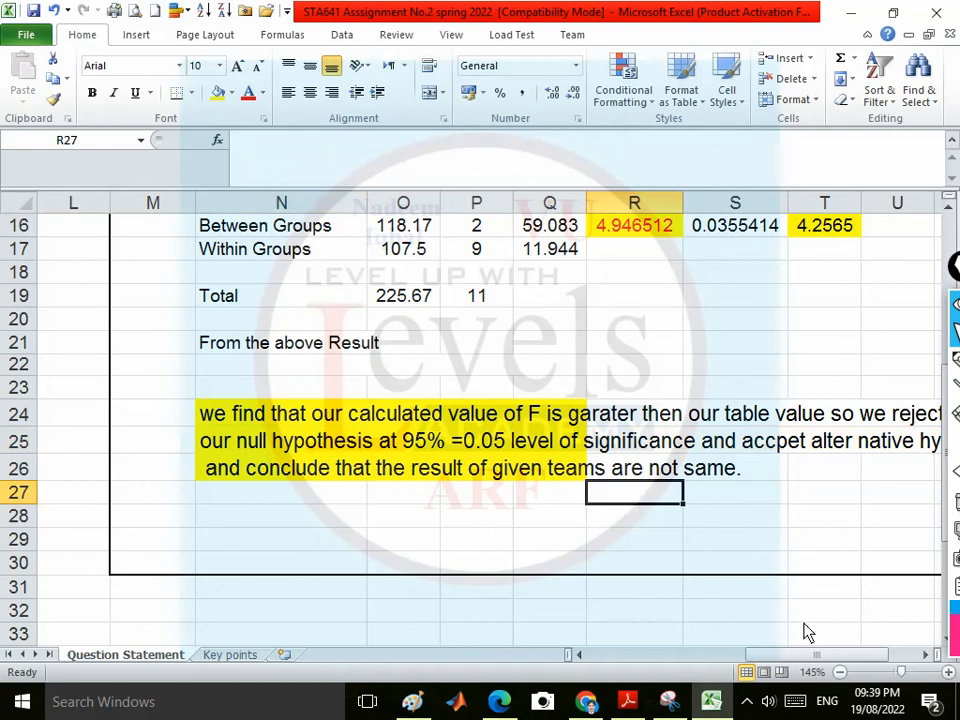
# - Review the full conclusion in N24:N26 against the averages, standard deviations, F and F crit values in the Results tables
pyautogui.moveTo(786, 655); pyautogui.dragTo(827, 656)
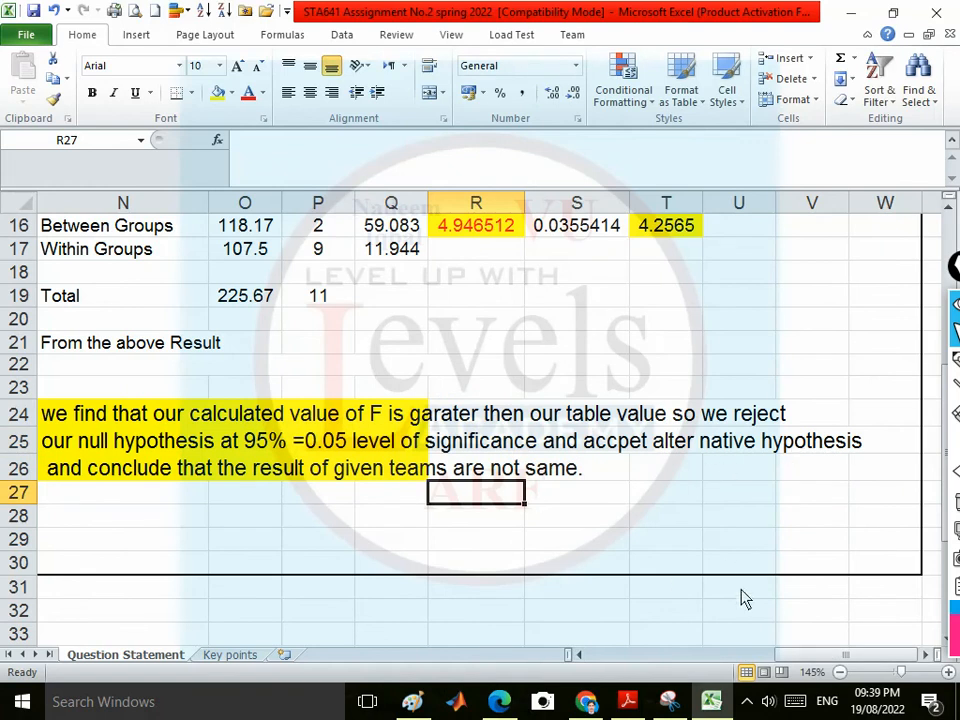
pyautogui.moveTo(787, 655); pyautogui.dragTo(745, 643)
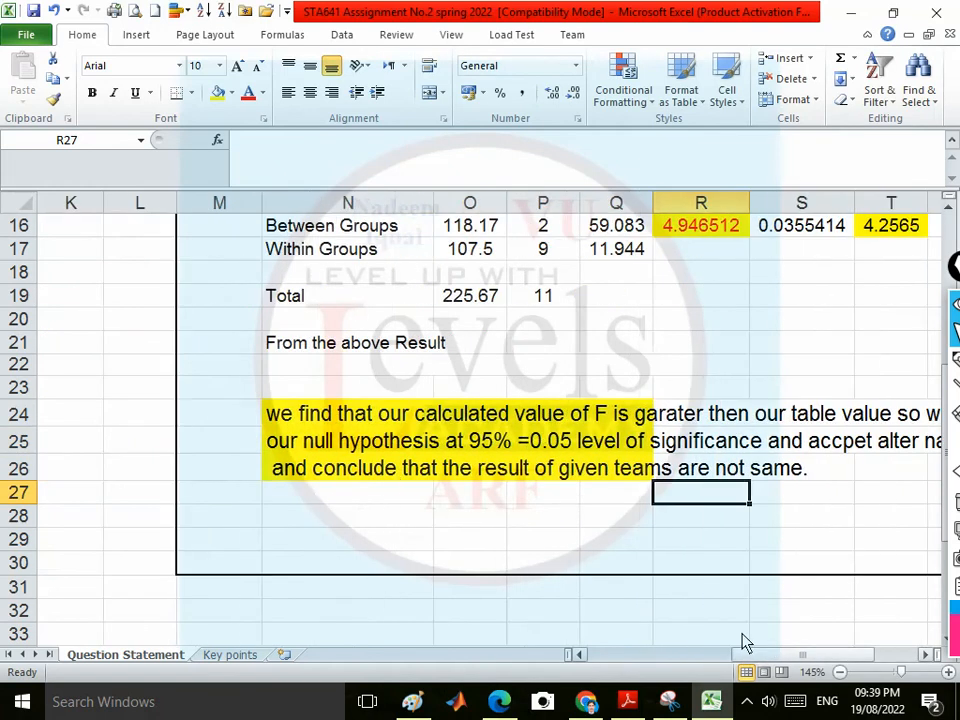
pyautogui.click(384, 474)
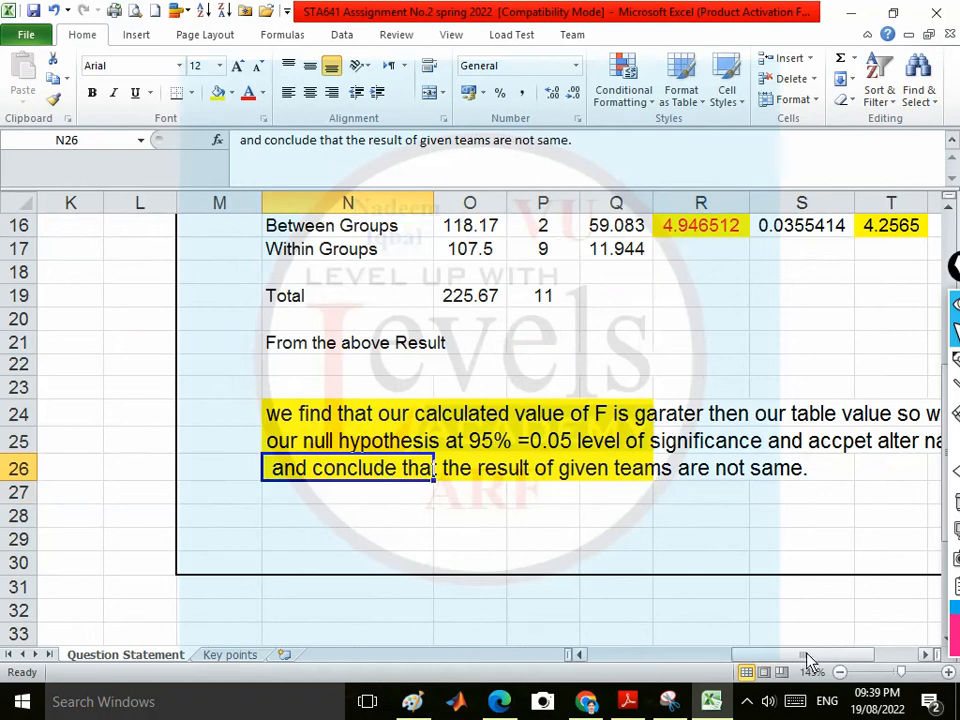
pyautogui.moveTo(810, 656)
pyautogui.mouseDown()
pyautogui.moveTo(796, 657)
pyautogui.moveTo(826, 657)
pyautogui.mouseUp()
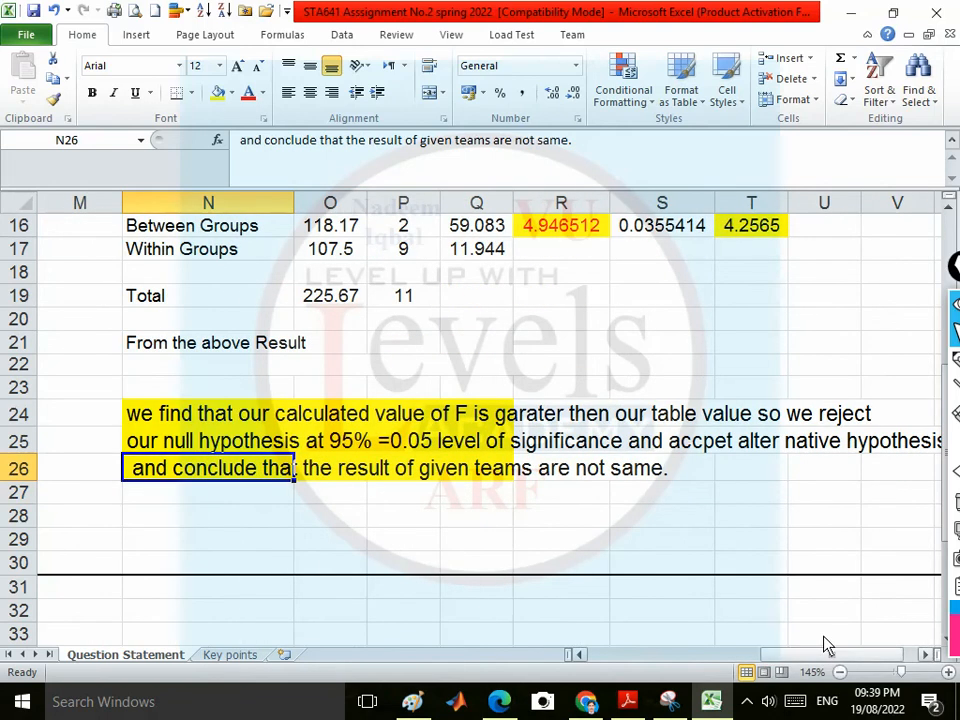
pyautogui.scroll(5, 672, 525)
pyautogui.scroll(-5, 672, 525)
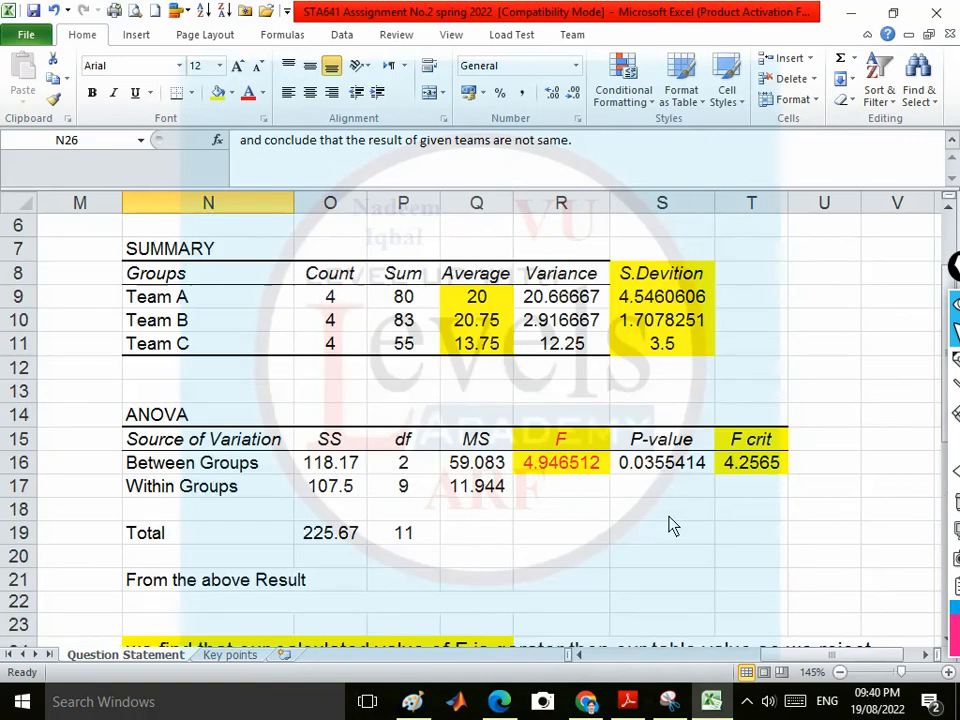
pyautogui.scroll(5, 672, 525)
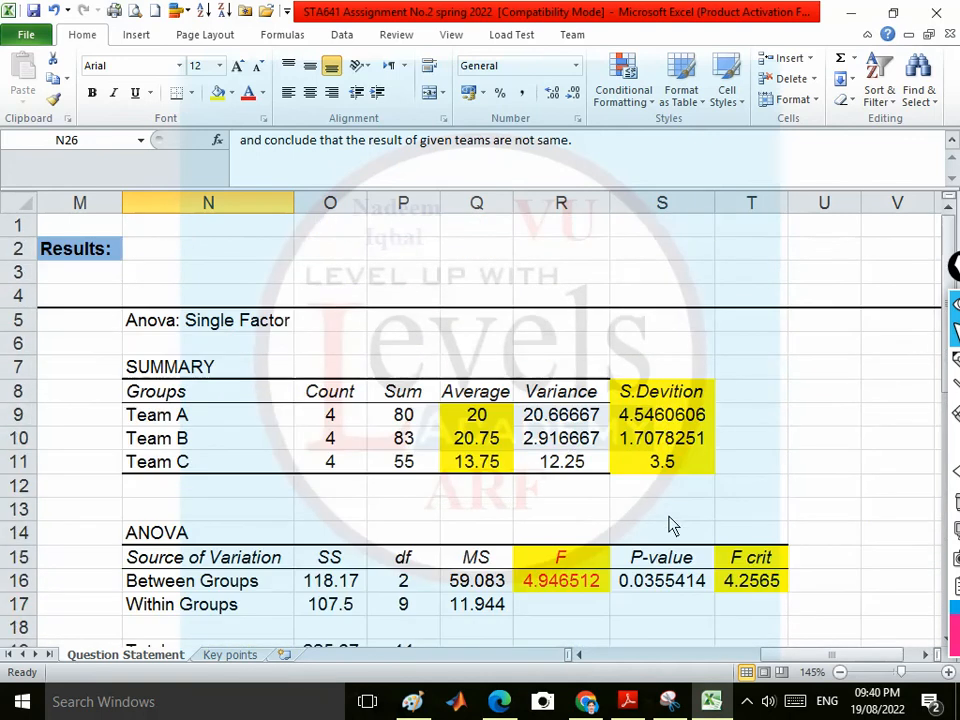
pyautogui.scroll(-2, 550, 447)
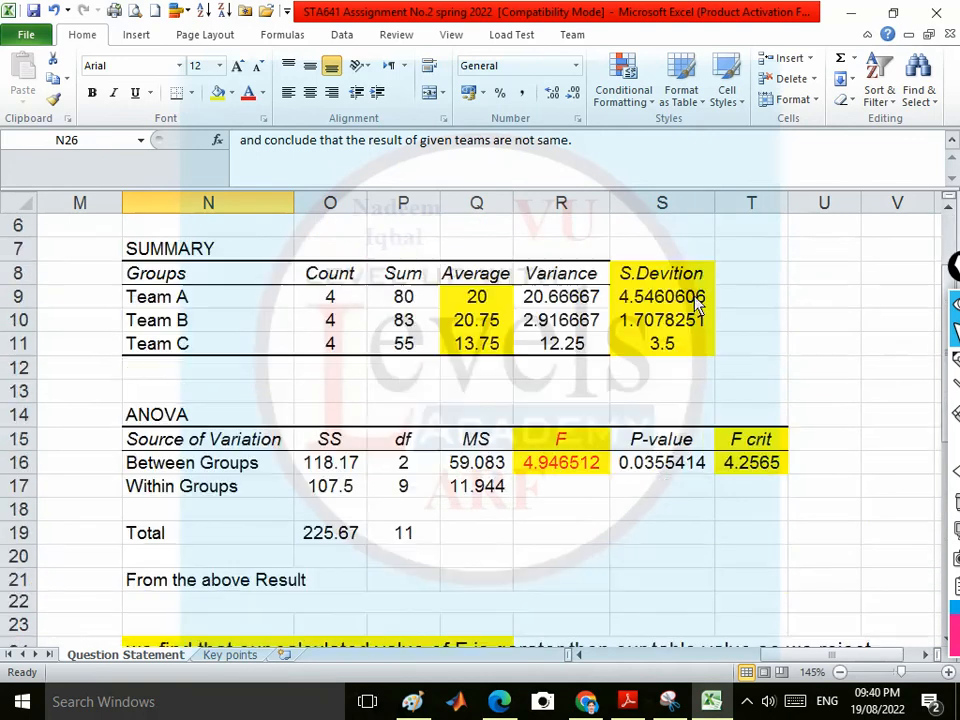
pyautogui.scroll(-3, 607, 462)
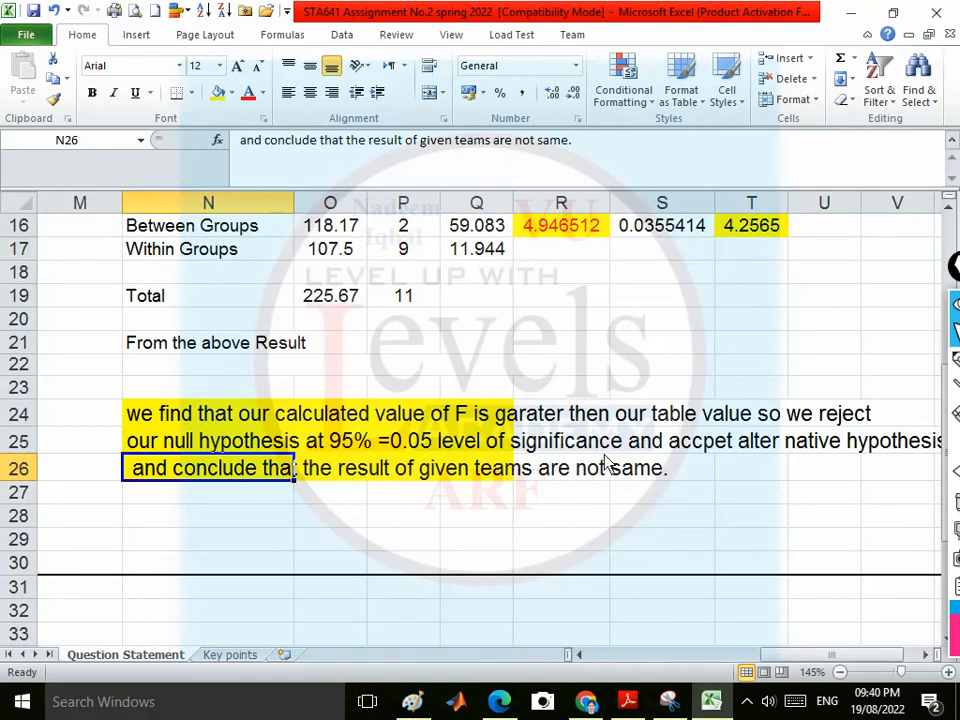
# - Launch IBM SPSS Statistics 26
pyautogui.click(22, 701)
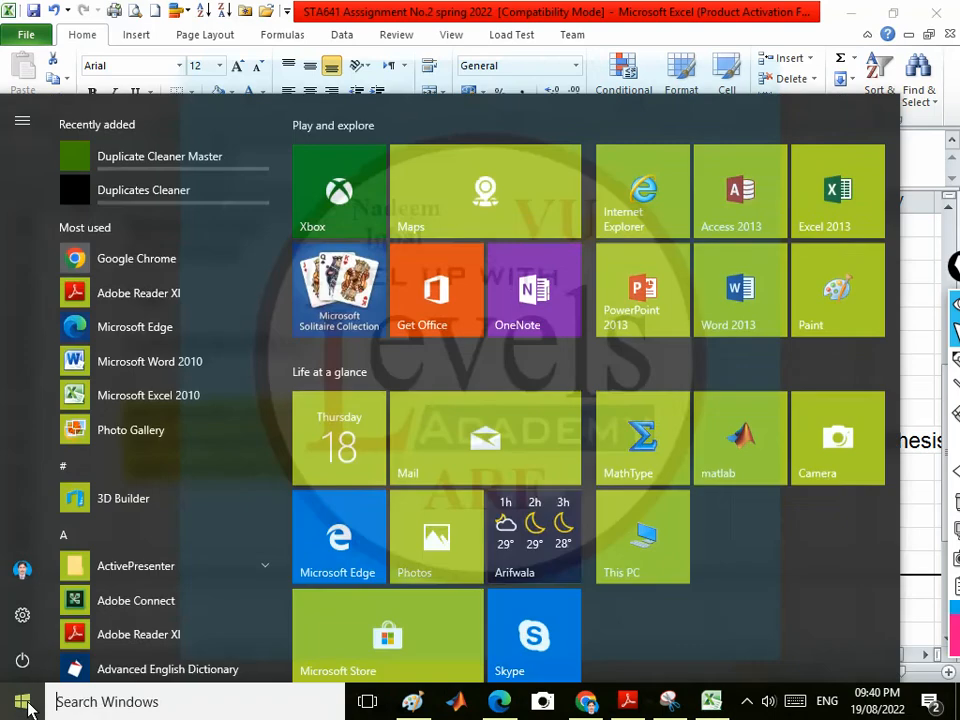
pyautogui.scroll(-3, 175, 518)
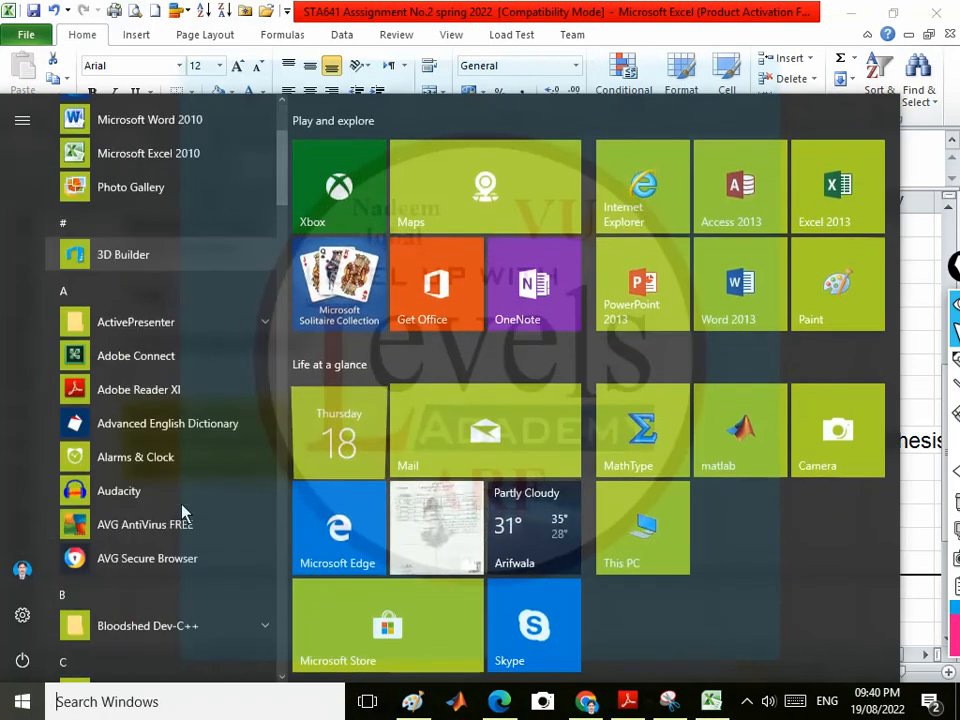
pyautogui.scroll(-3, 182, 512)
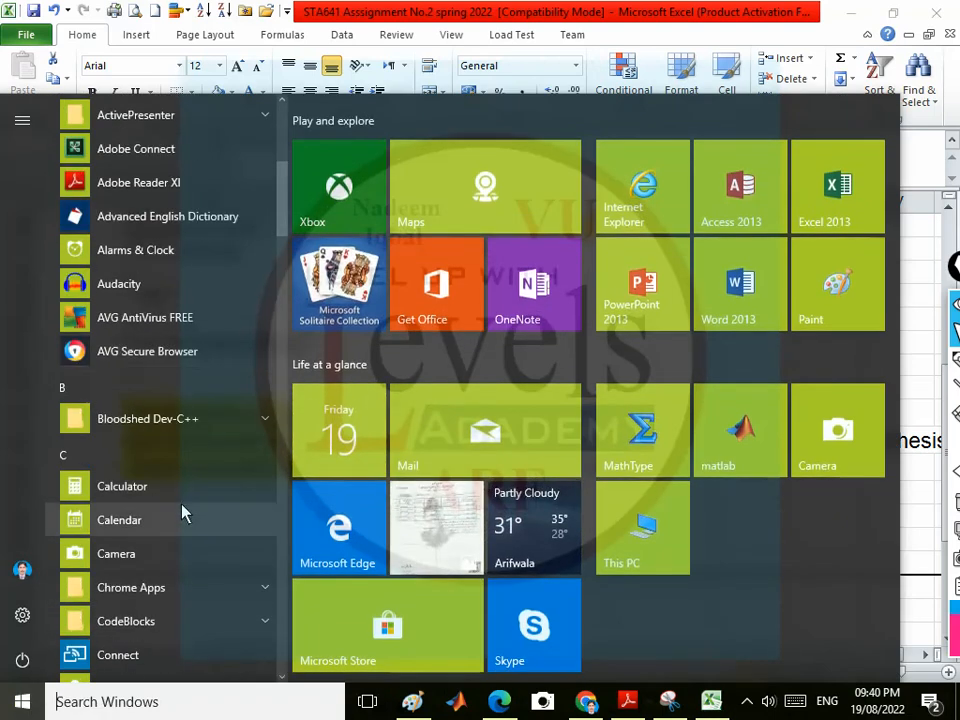
pyautogui.scroll(-5, 182, 513)
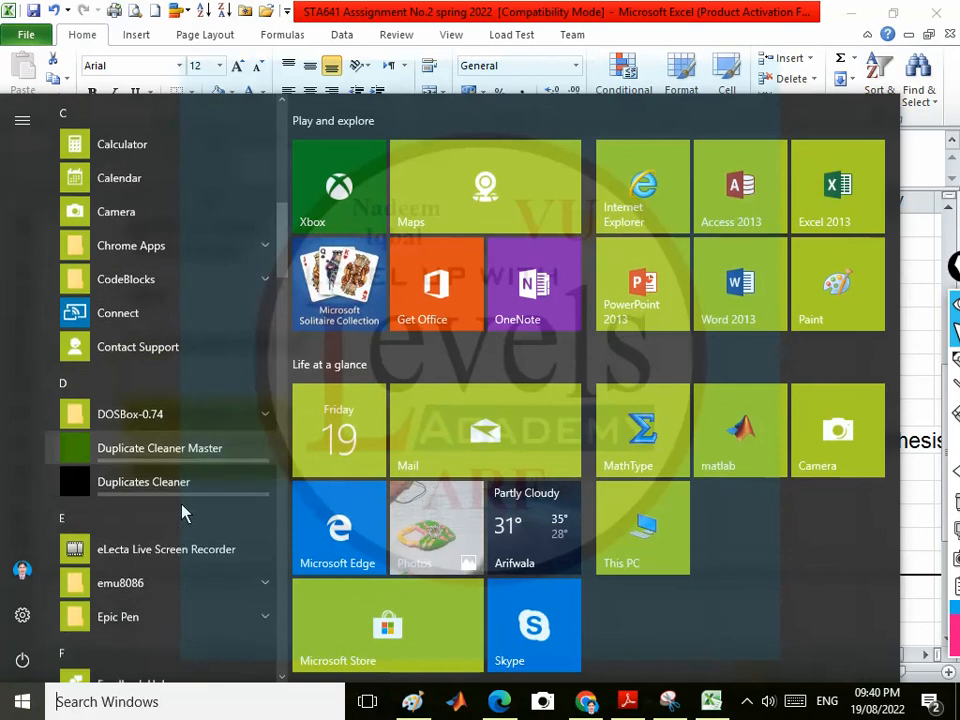
pyautogui.scroll(-6, 182, 513)
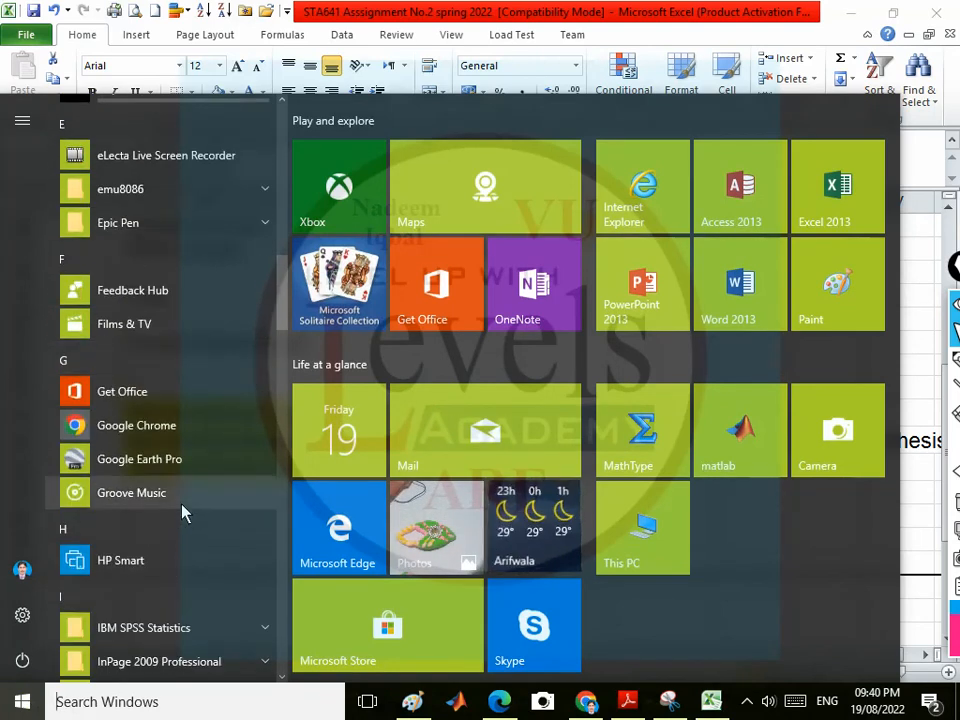
pyautogui.scroll(-3, 182, 512)
pyautogui.scroll(1, 184, 512)
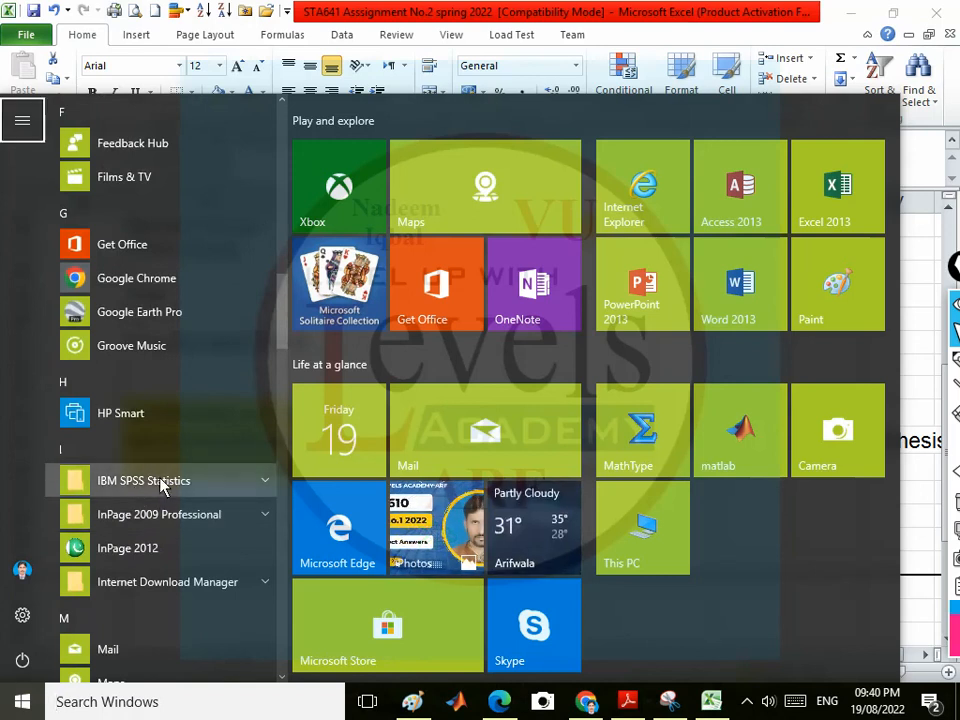
pyautogui.click(160, 484)
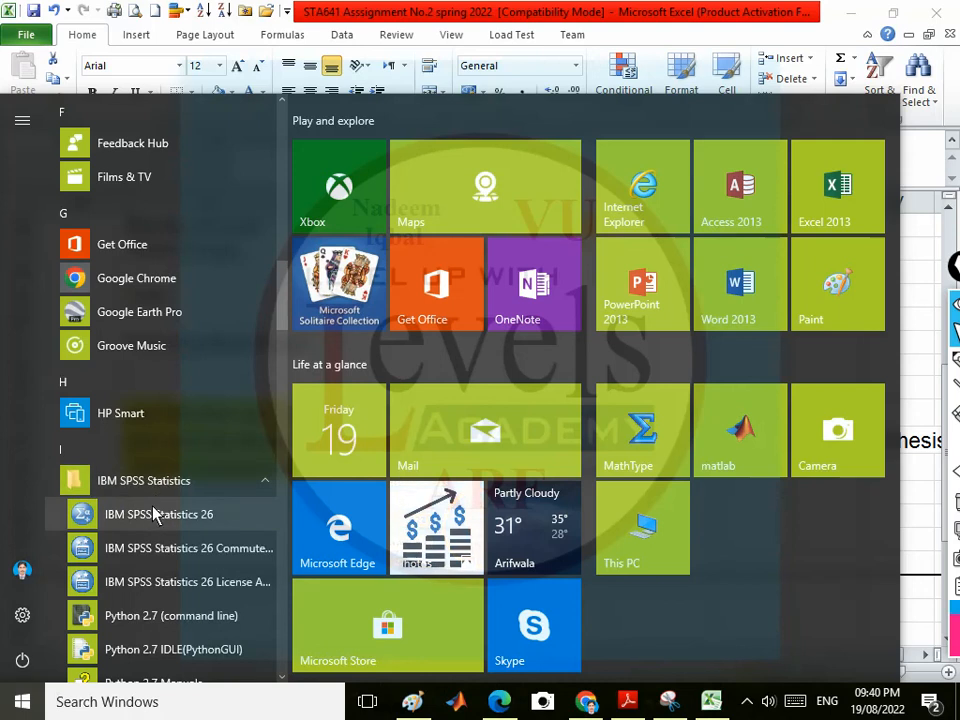
pyautogui.click(155, 515)
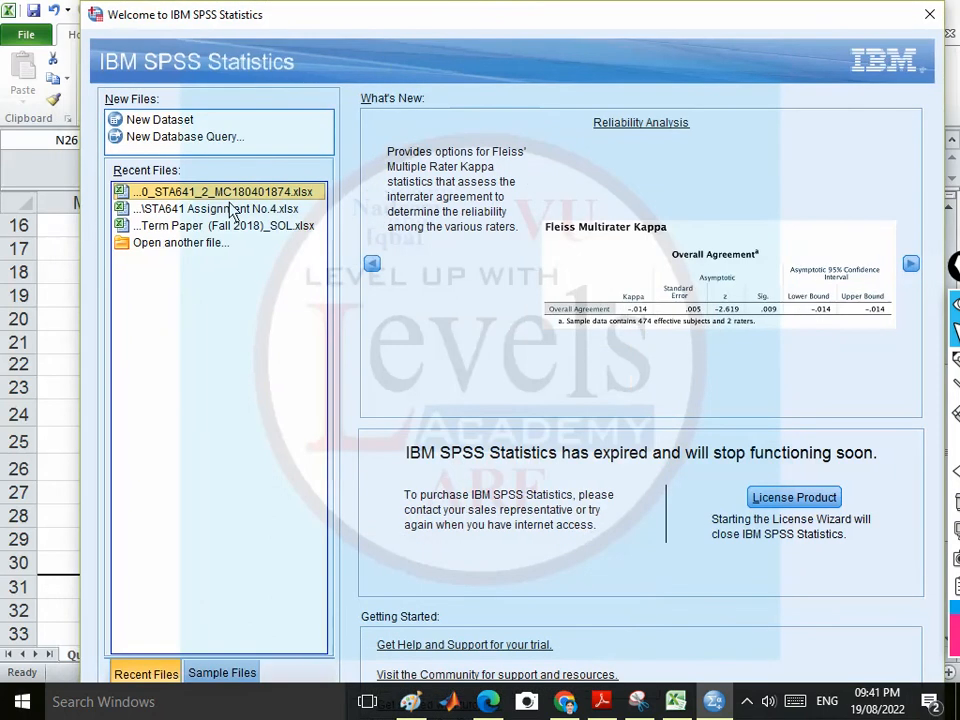
# - Dismiss the SPSS welcome dialog and view the file formats available for importing data into the empty data editor
pyautogui.press('Escape')
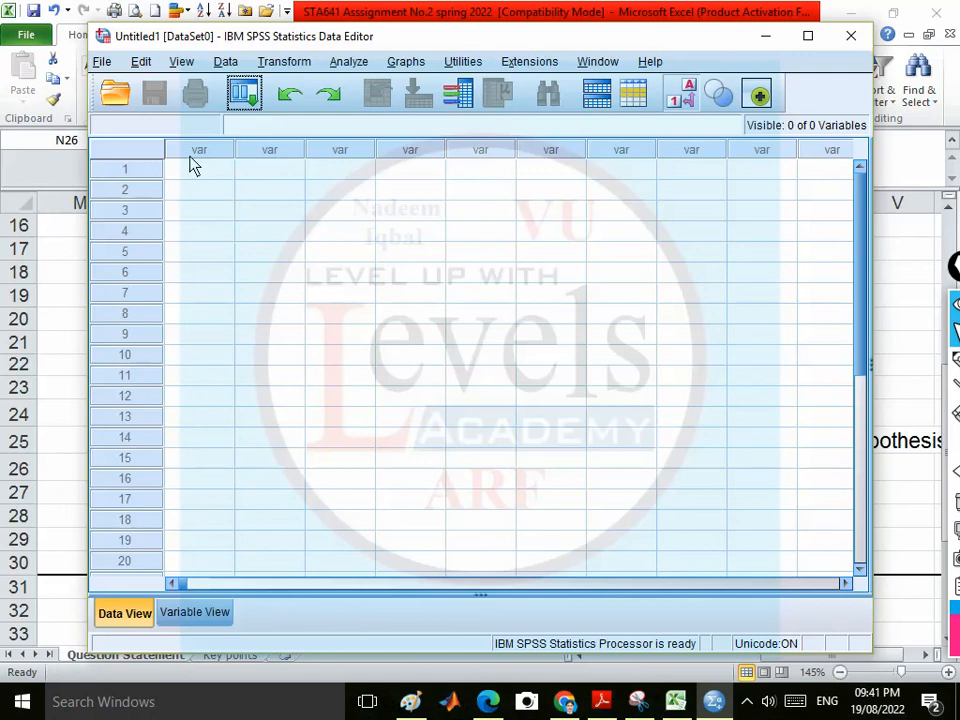
pyautogui.click(102, 62)
pyautogui.moveTo(308, 137)
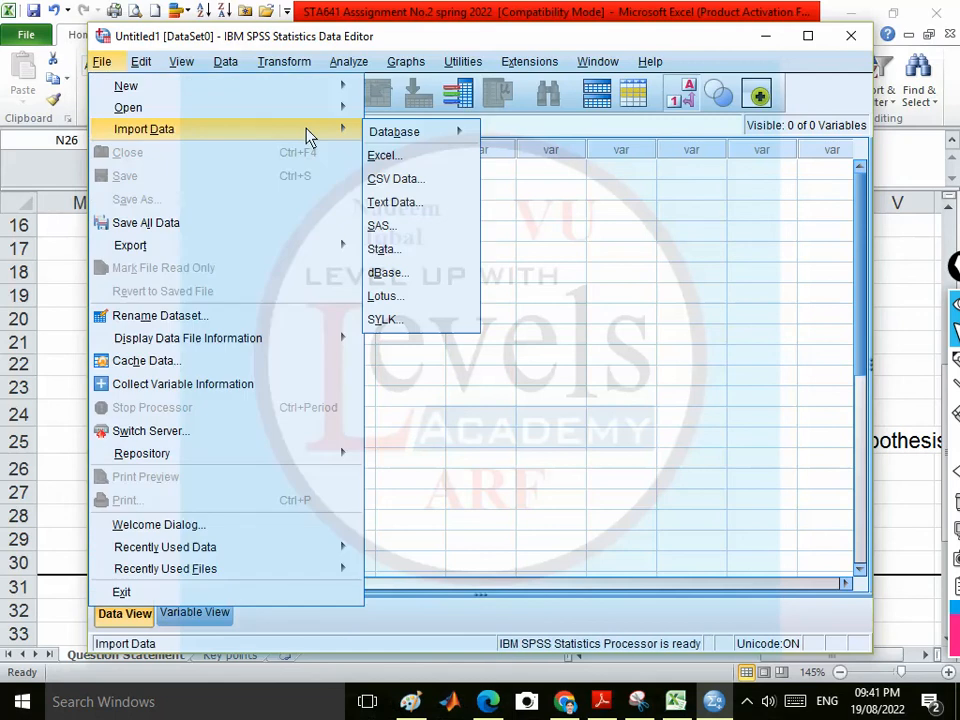
pyautogui.click(550, 230)
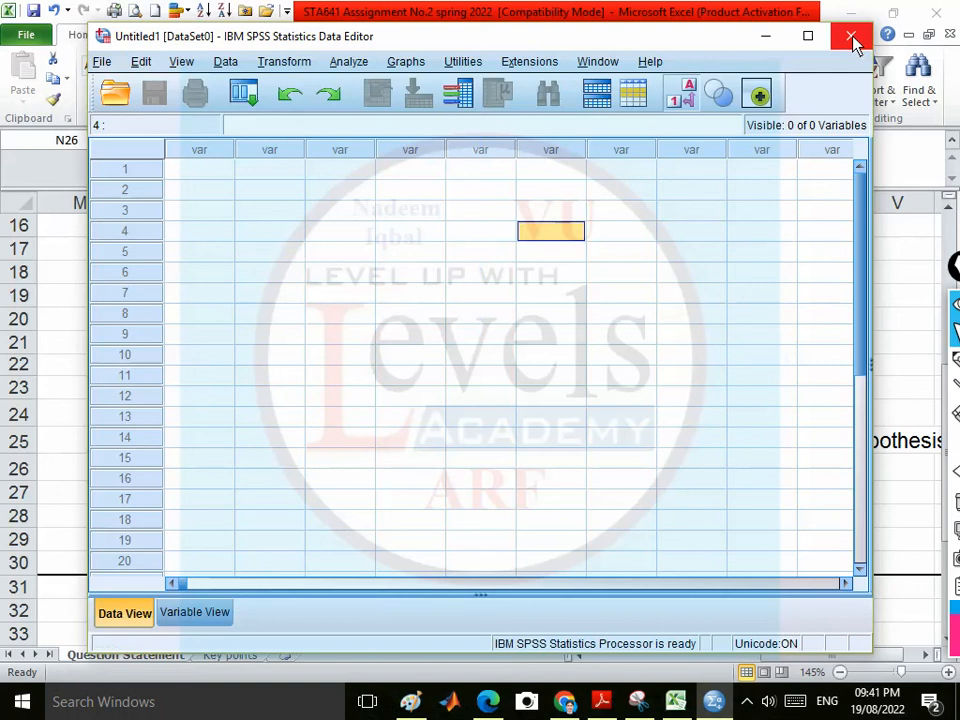
pyautogui.click(746, 701)
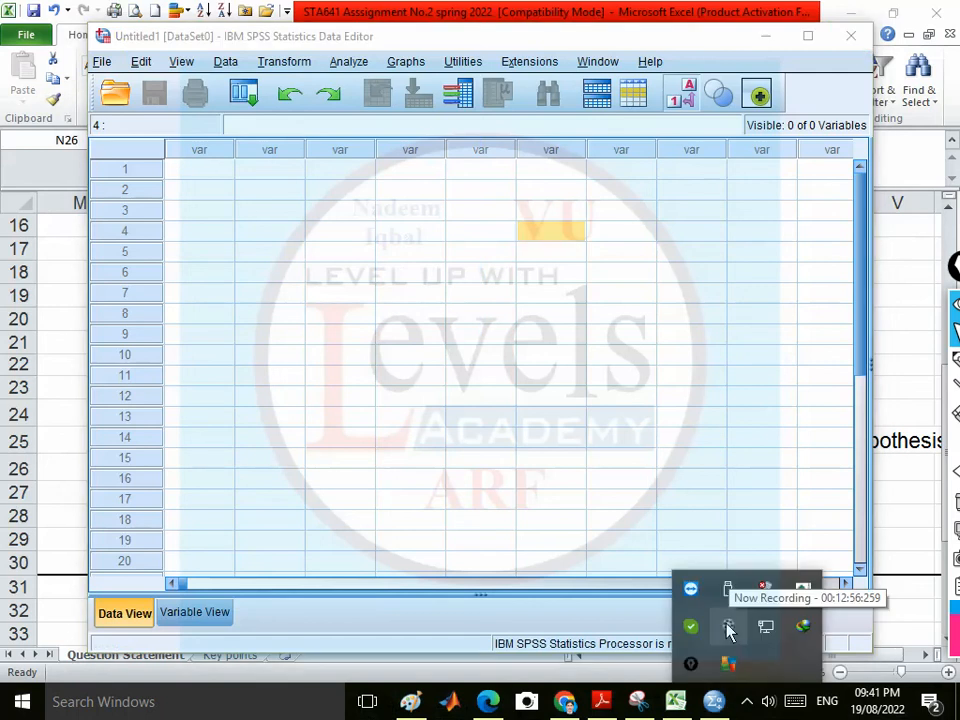